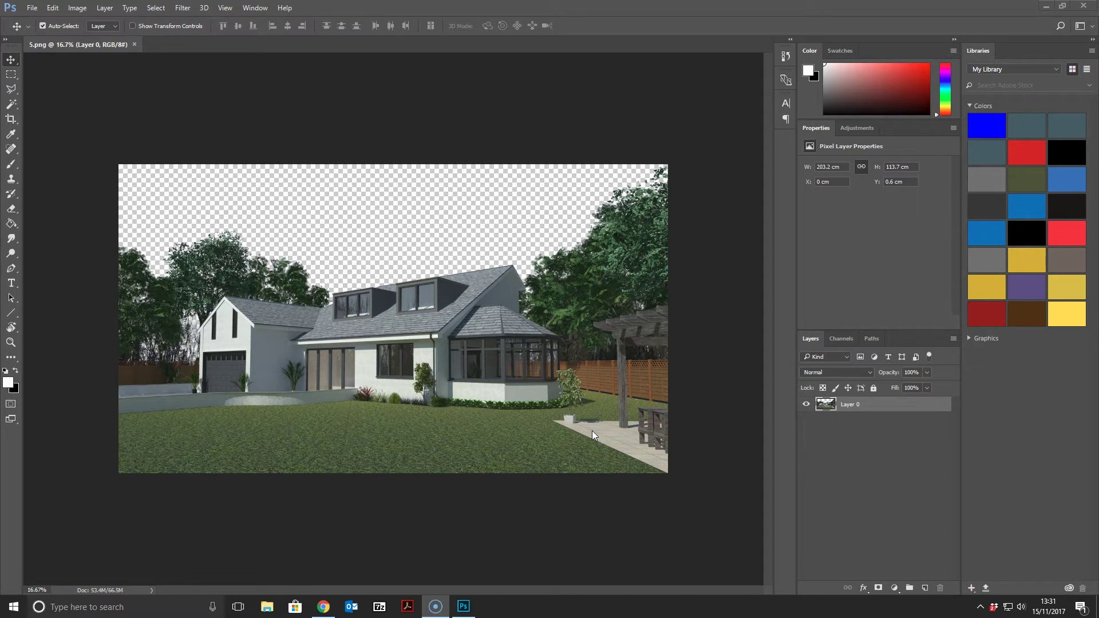
Step: Switch to Chrome and search Google Images for "grass lawn"
click(324, 605)
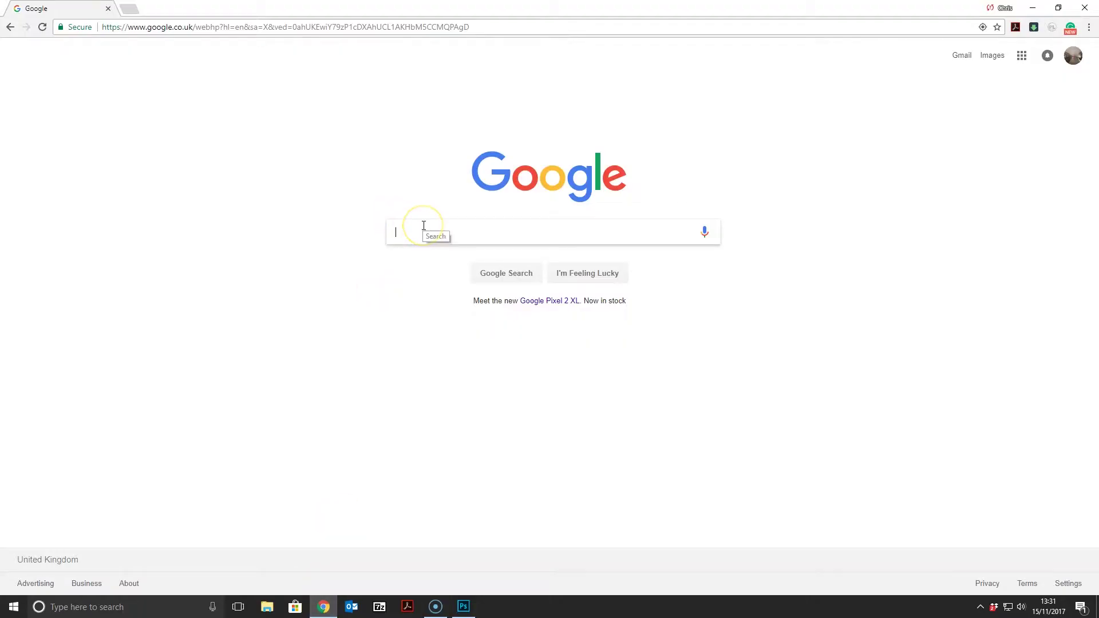
text(grass lawn)
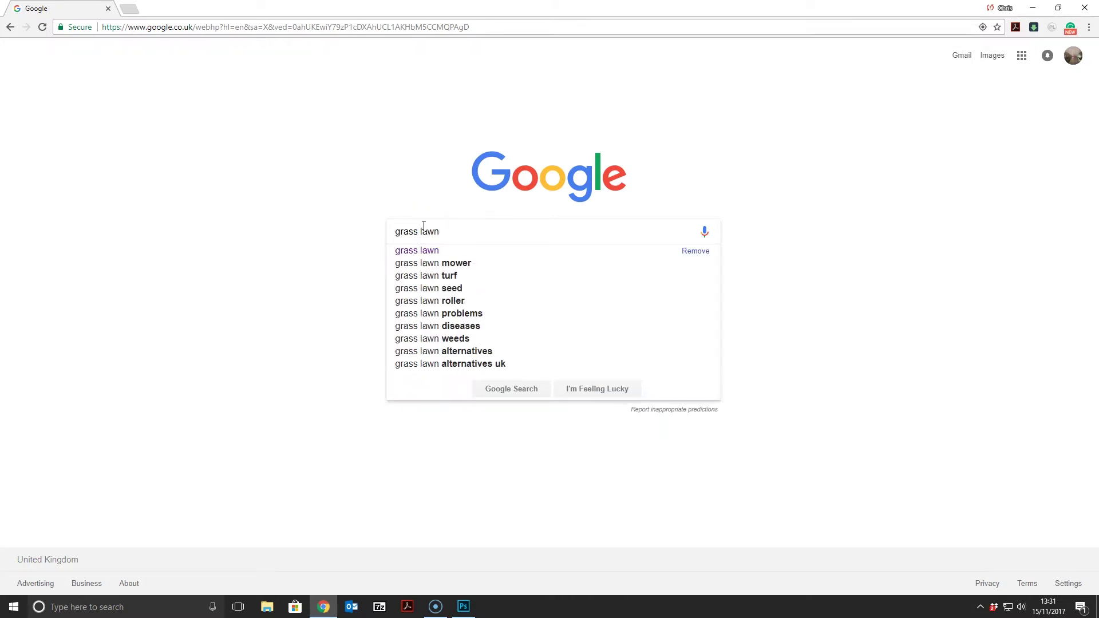
key(Return)
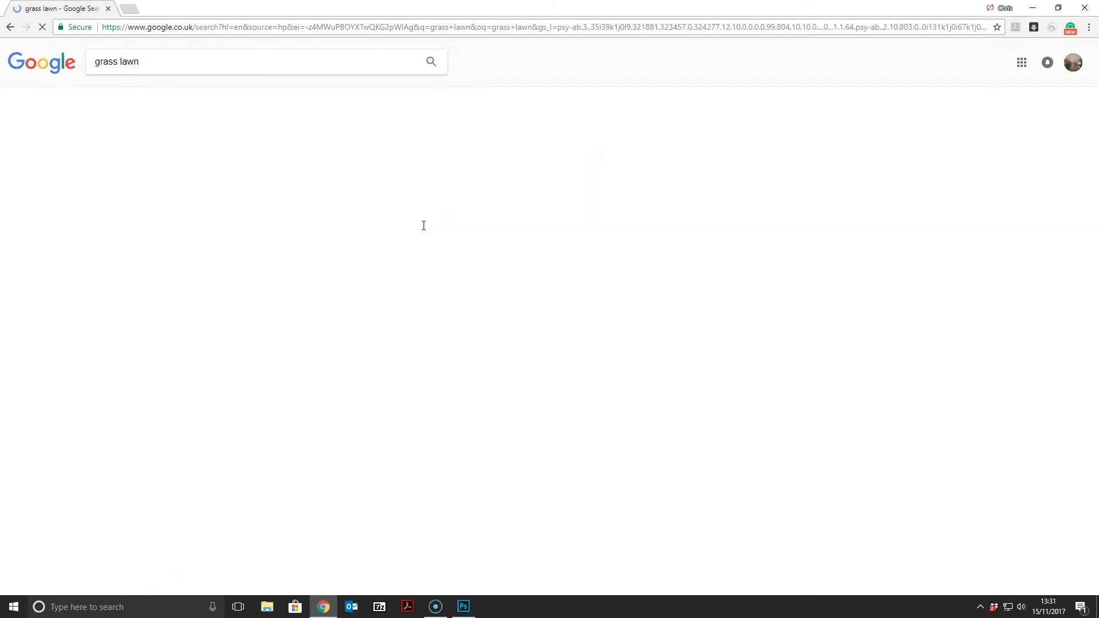
click(141, 101)
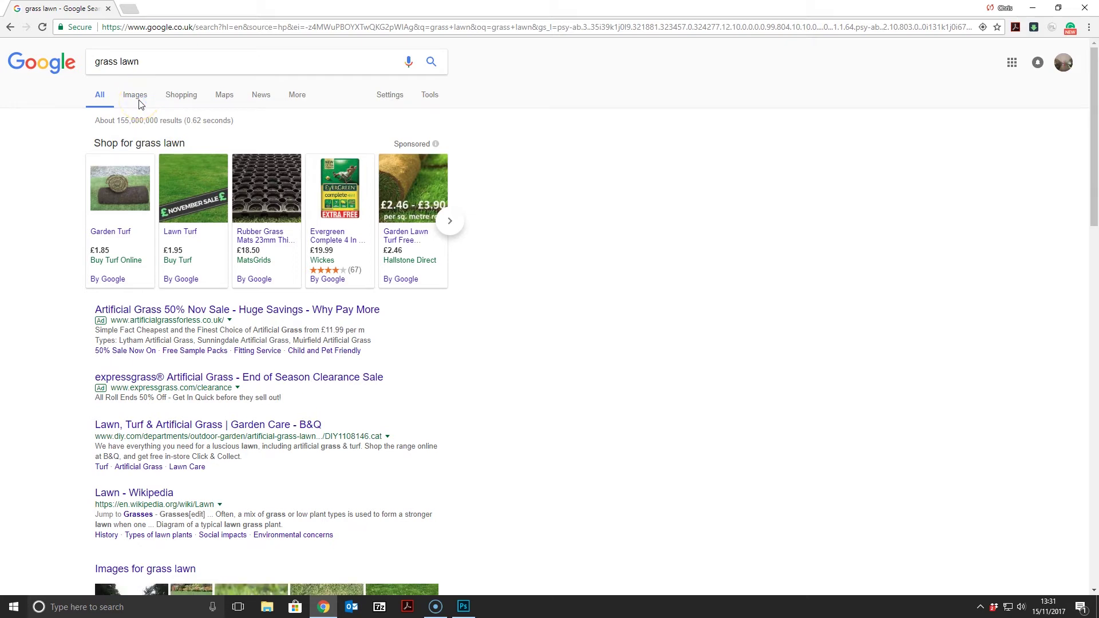
click(137, 95)
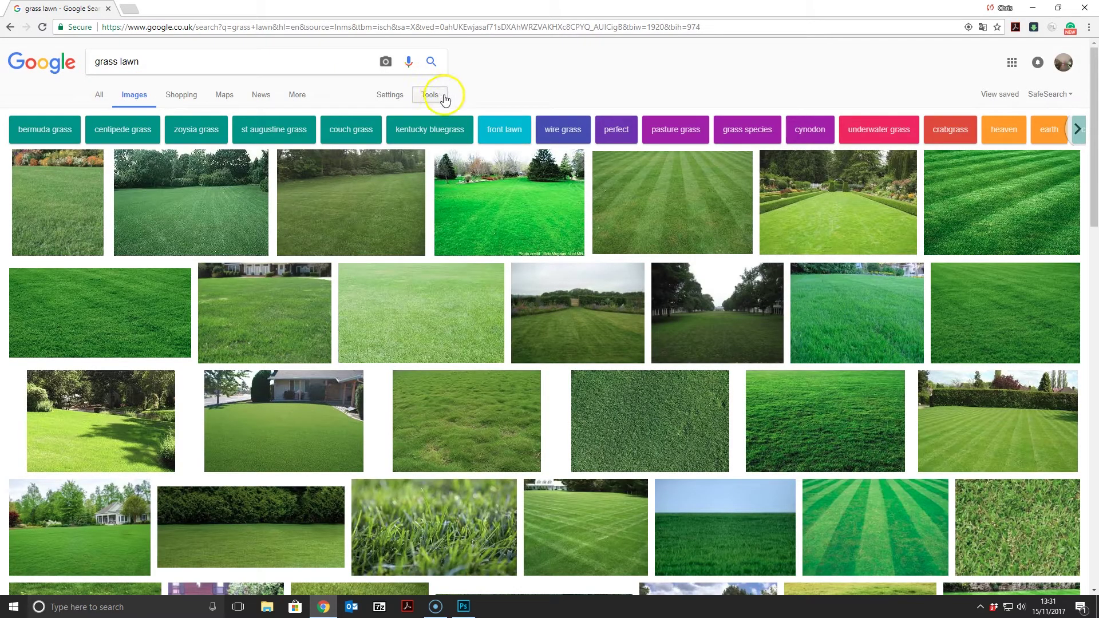
Step: Filter the grass lawn image results to large sizes only
click(444, 96)
click(104, 115)
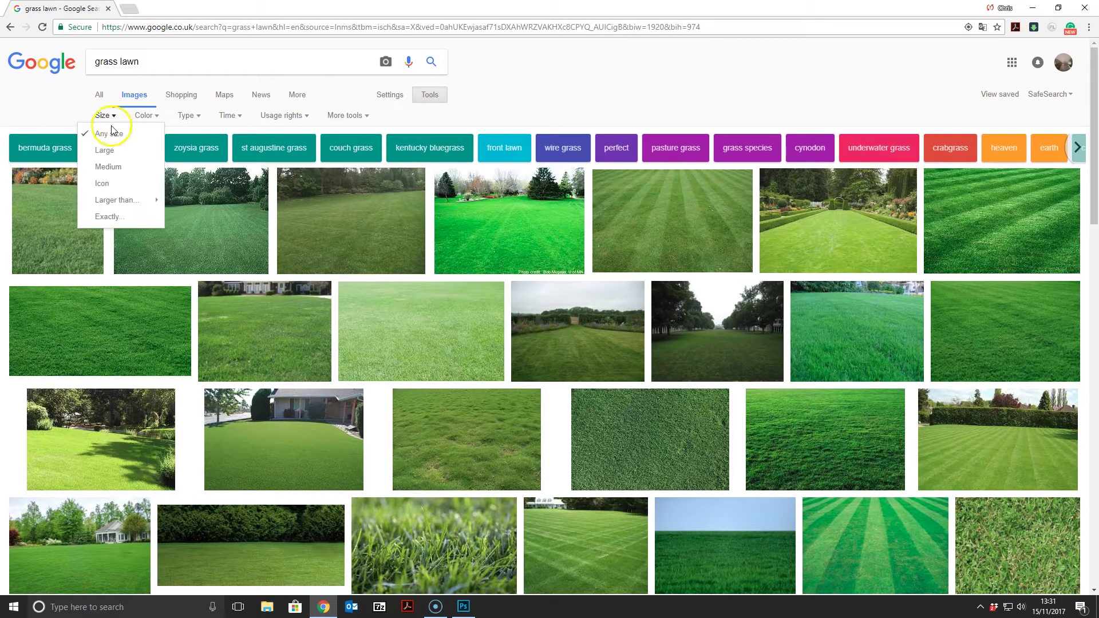
click(104, 149)
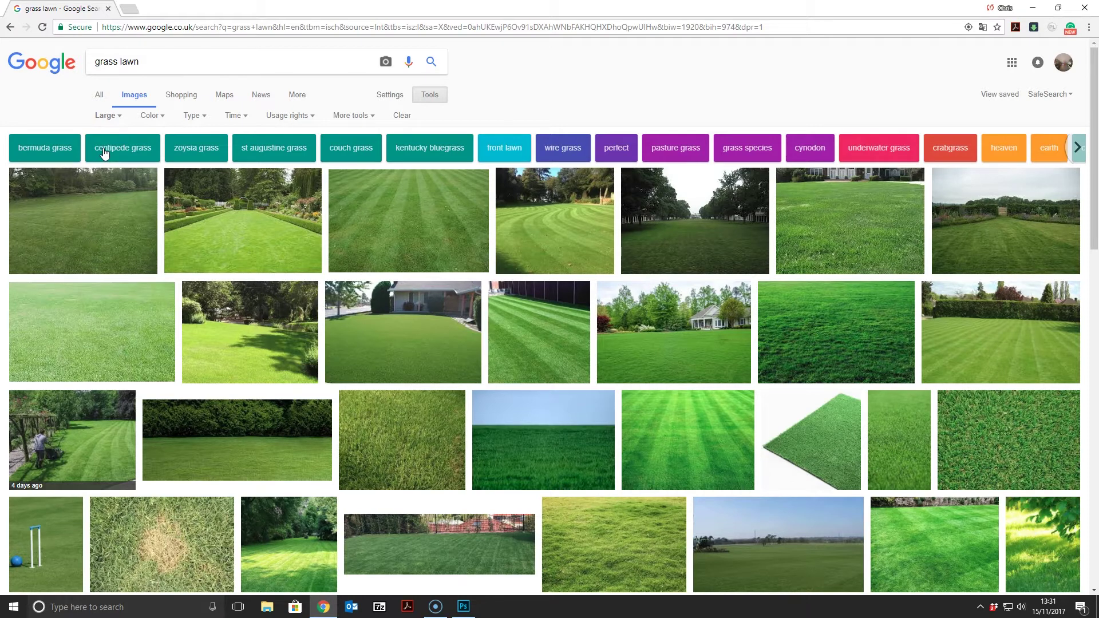
Step: Check the house render's viewpoint in Photoshop, then preview the striped lawn and walled garden photos in Chrome as possible matches
click(464, 608)
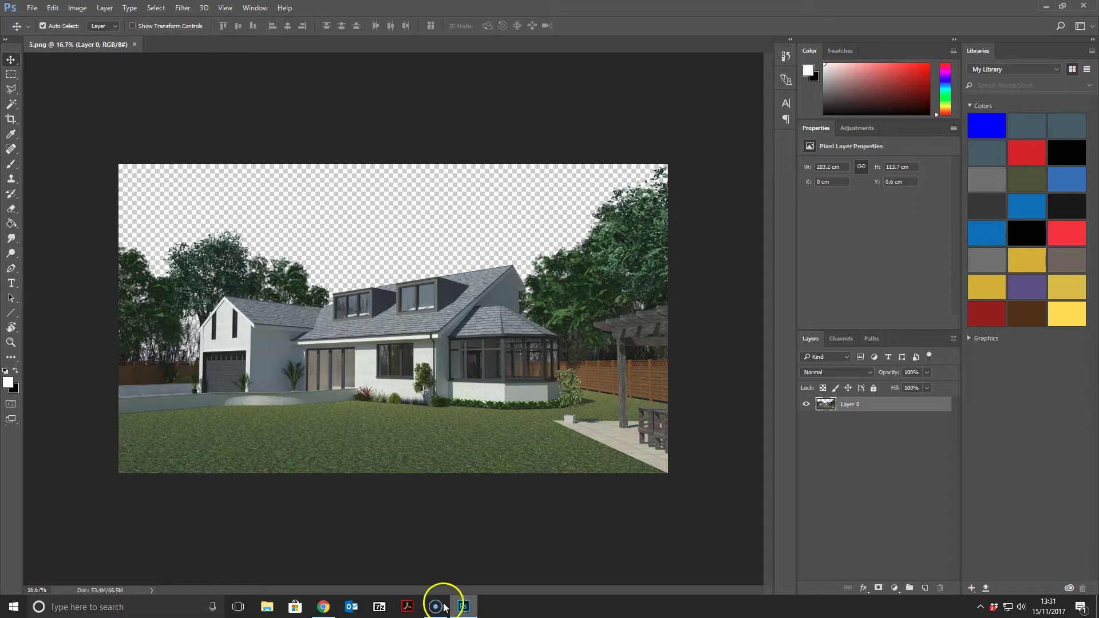
click(324, 605)
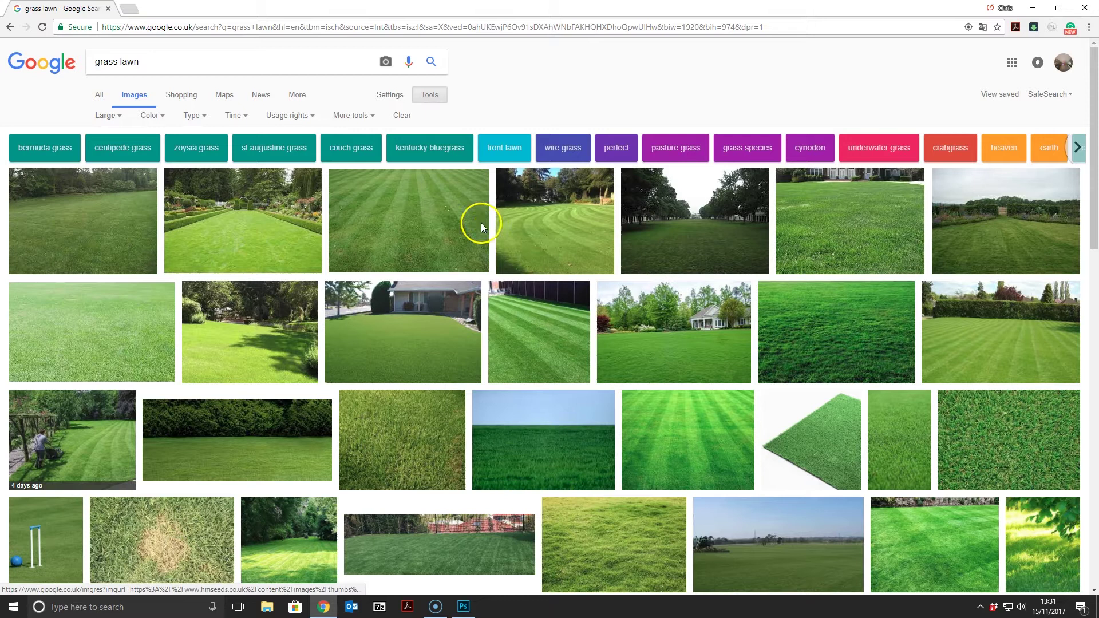
click(395, 228)
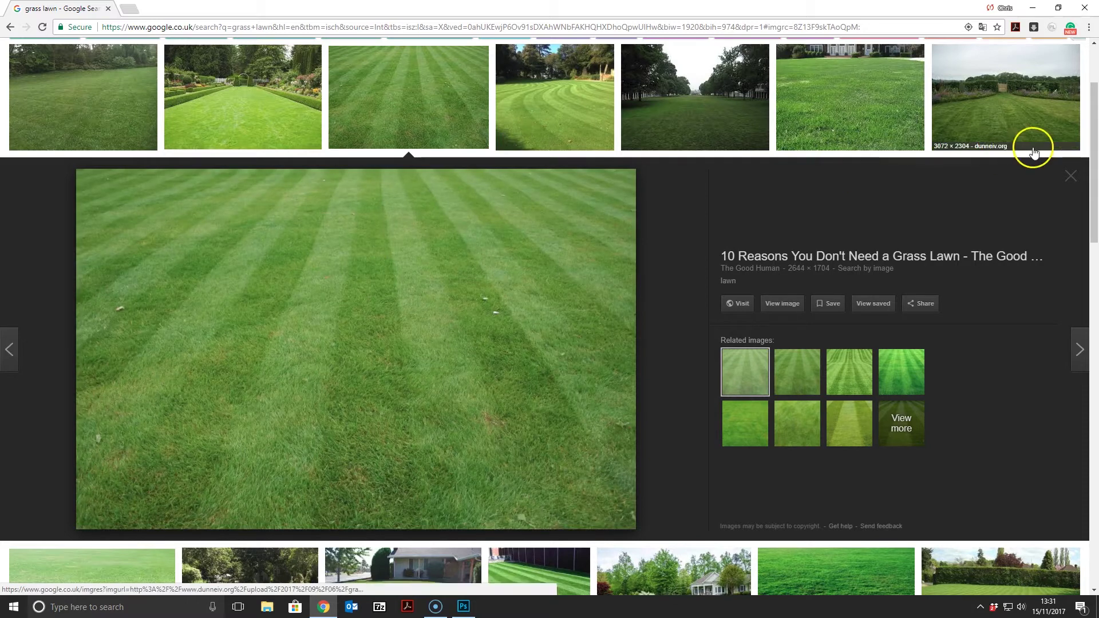
click(1071, 177)
click(1016, 112)
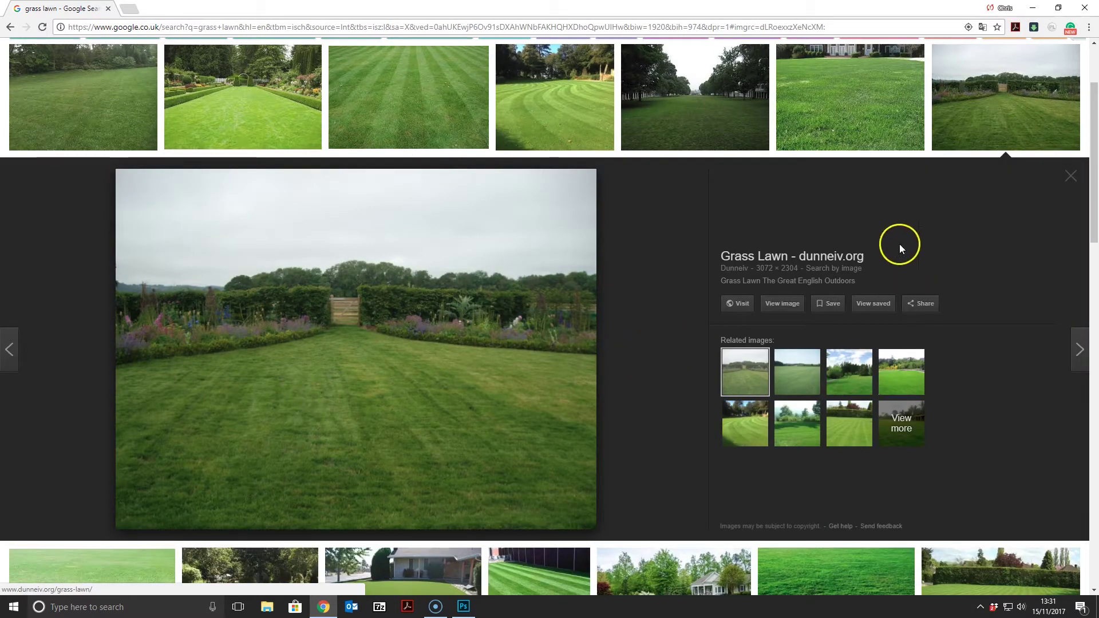
click(1070, 184)
scroll(507, 335, down, 3)
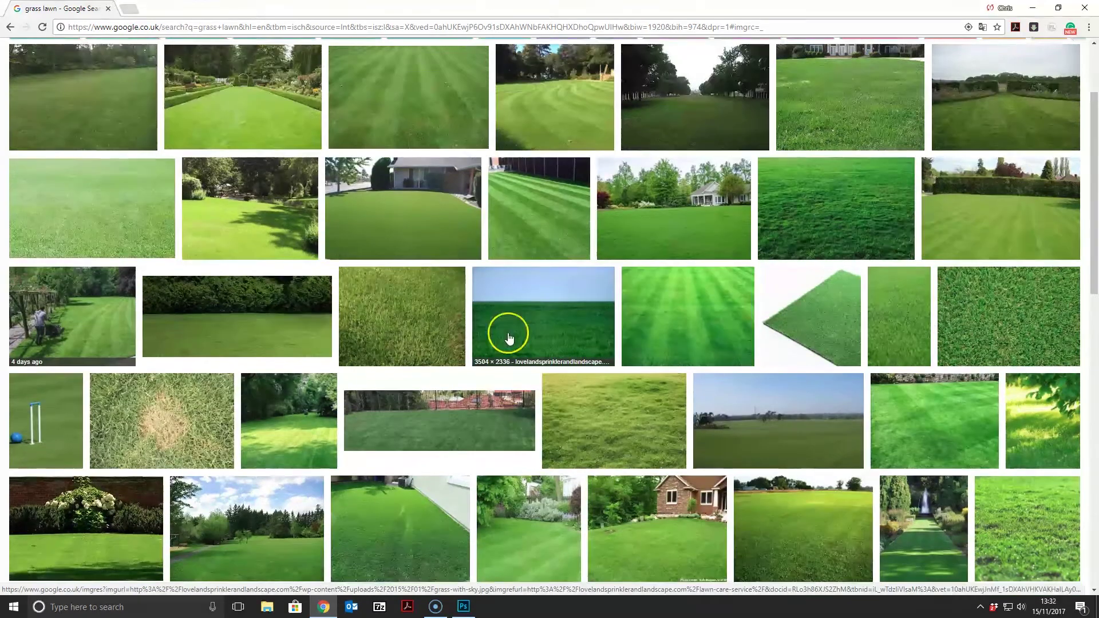
Step: Open the park lawn photo titled "When to water new grass or sod Austin Texas" at full size and copy the image
click(260, 414)
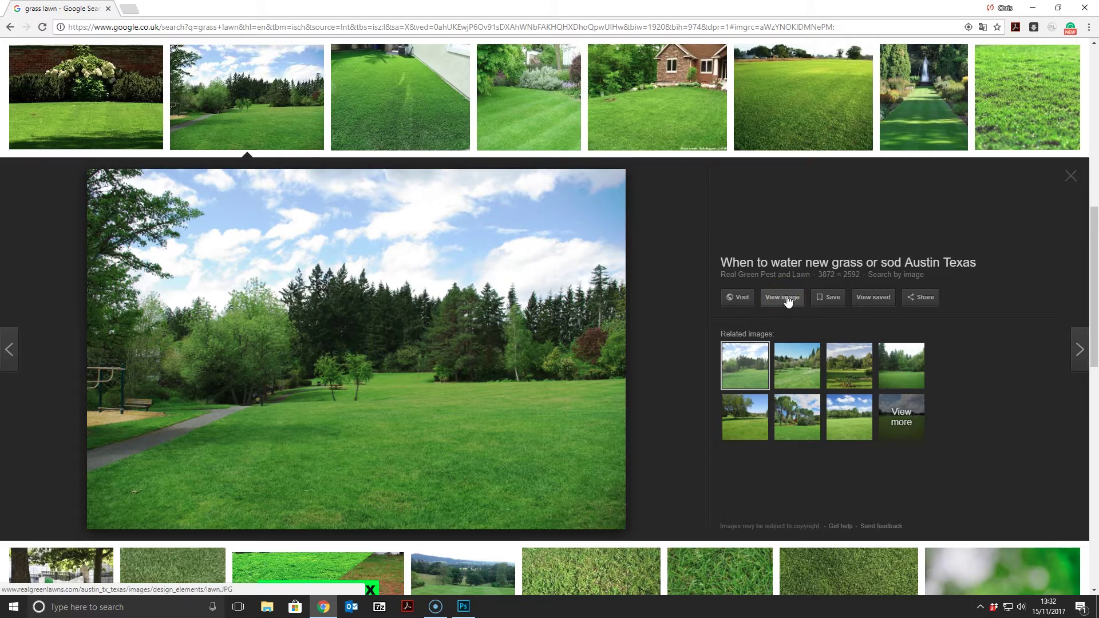
click(786, 299)
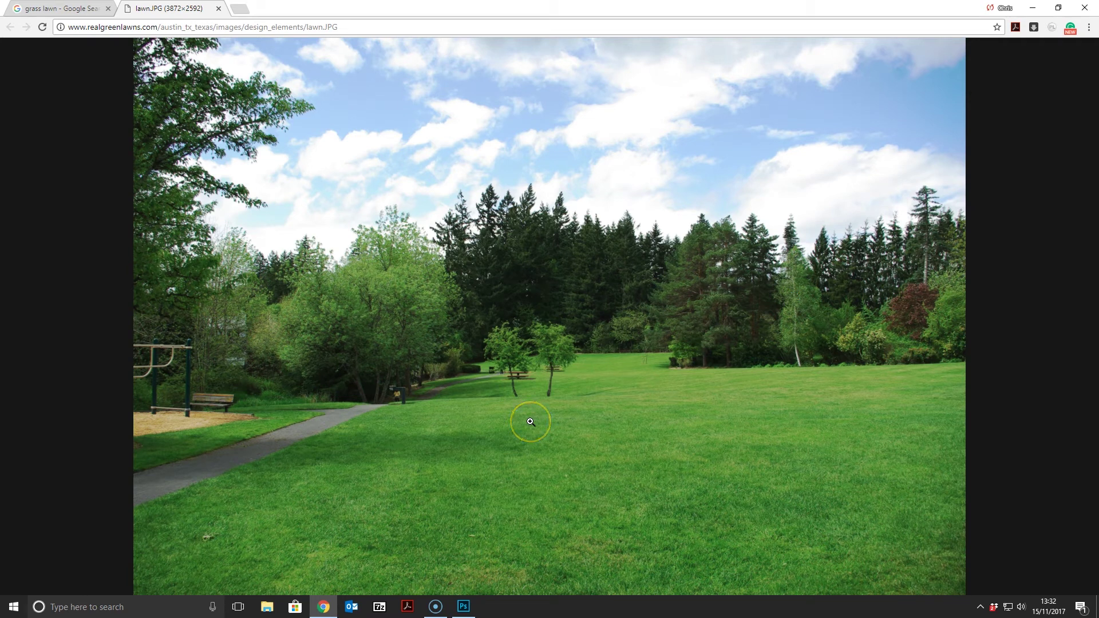
right_click(543, 339)
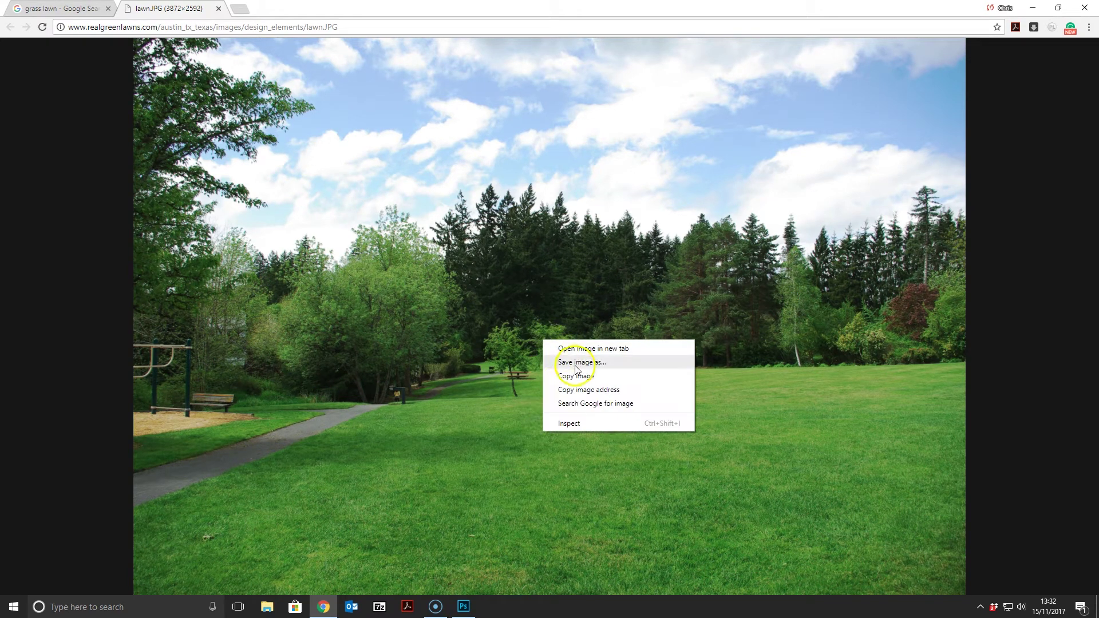
click(572, 389)
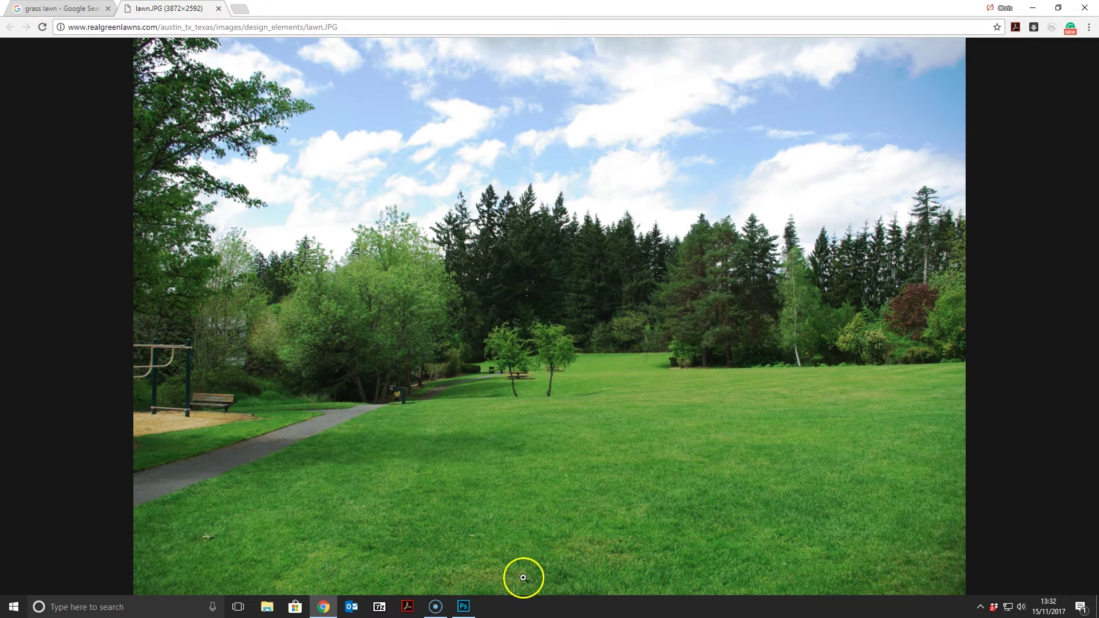
Step: Switch to Photoshop and paste the copied lawn photo into the house render as a new layer
click(464, 606)
key(ctrl)
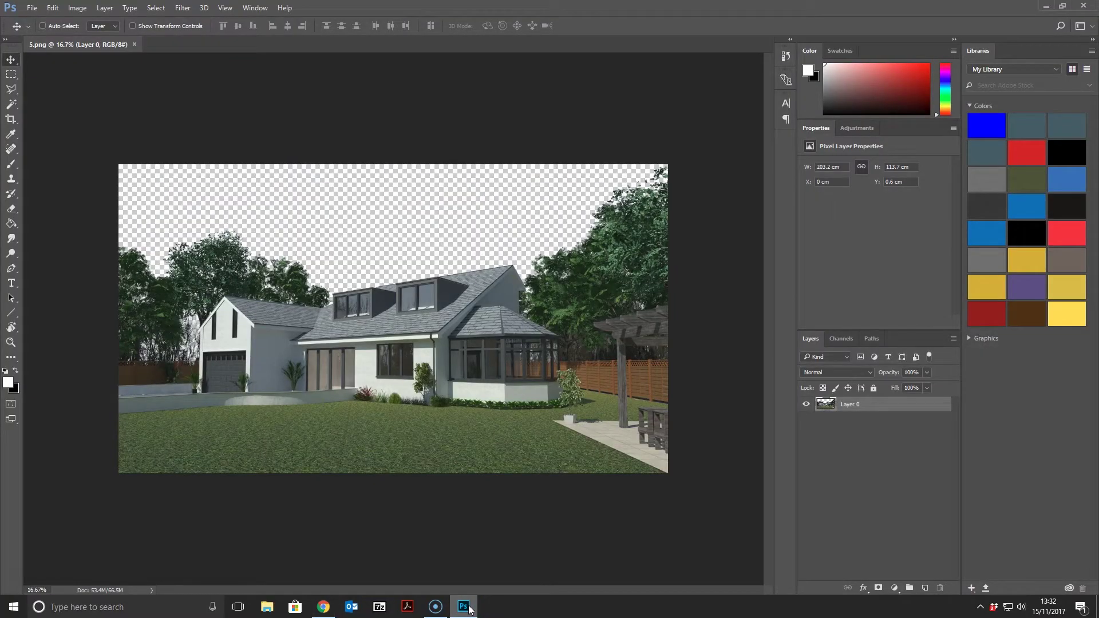
key(ctrl+v)
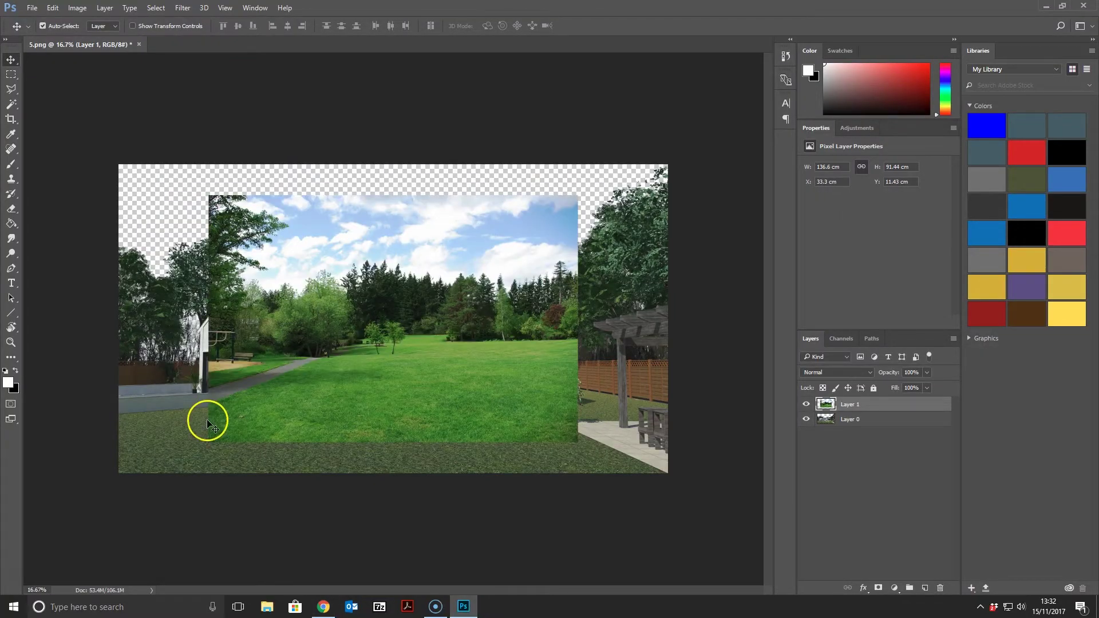
Step: Reduce the lawn photo layer's opacity to 61% and align the photo with the lower-left corner of the canvas
click(926, 371)
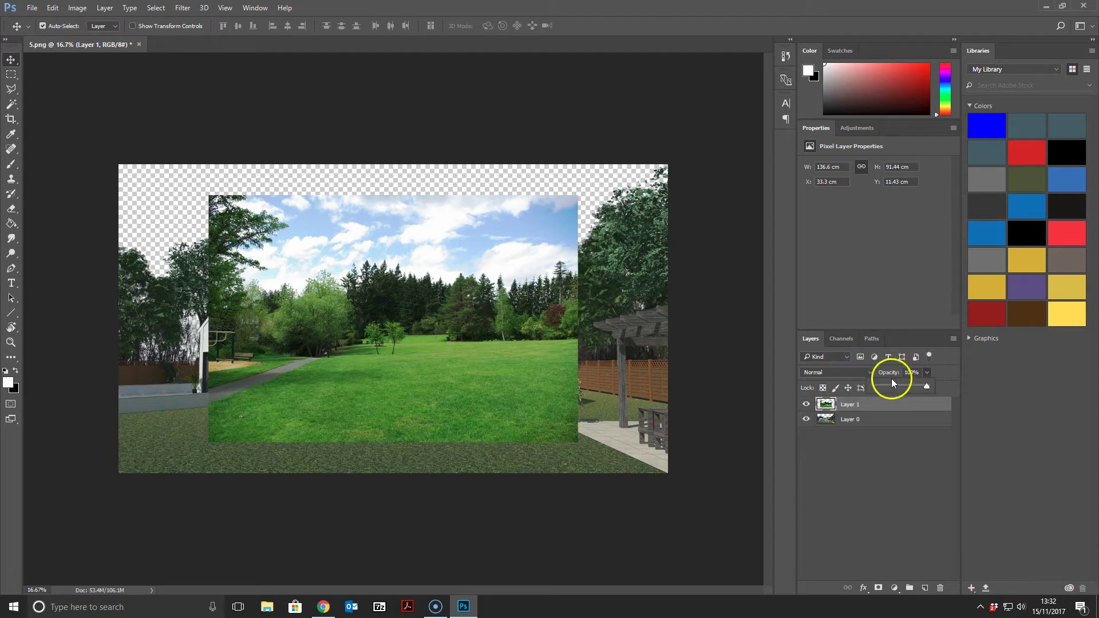
drag(906, 386, 908, 388)
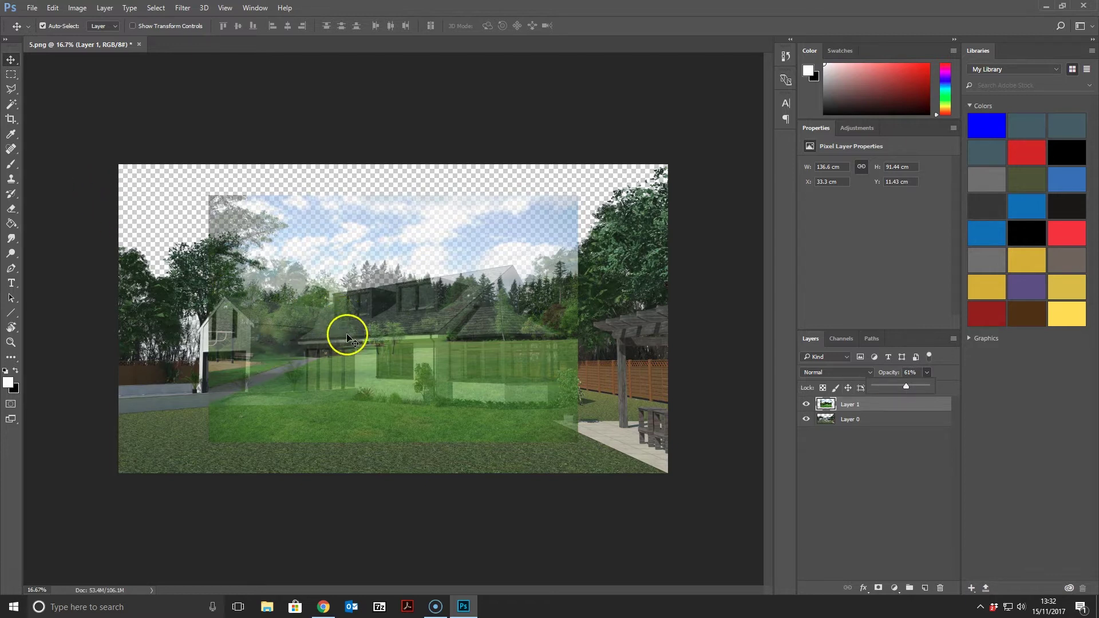
drag(387, 366, 298, 400)
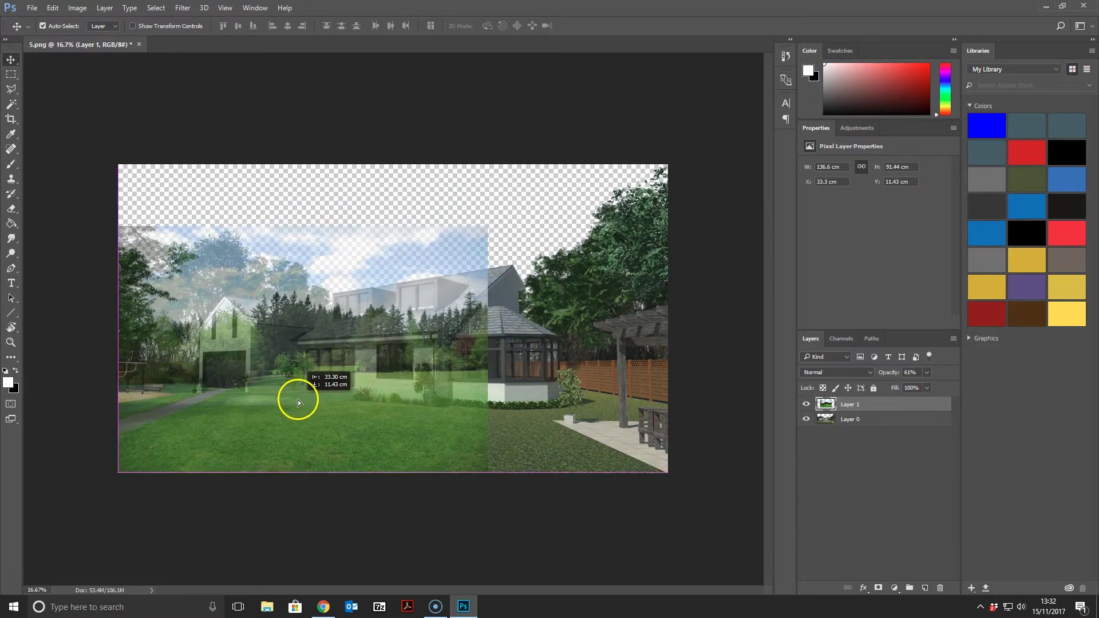
Step: Scale the lawn photo proportionally to about 152.6% and shift it so its right edge meets the canvas edge
key(ctrl)
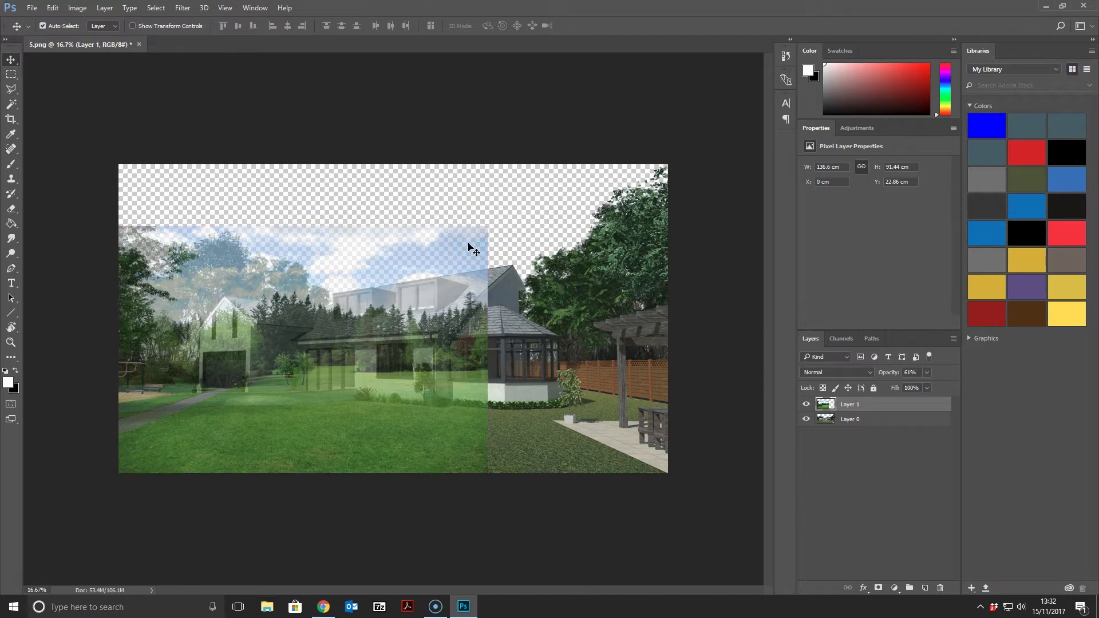
key(ctrl)
key(ctrl+t)
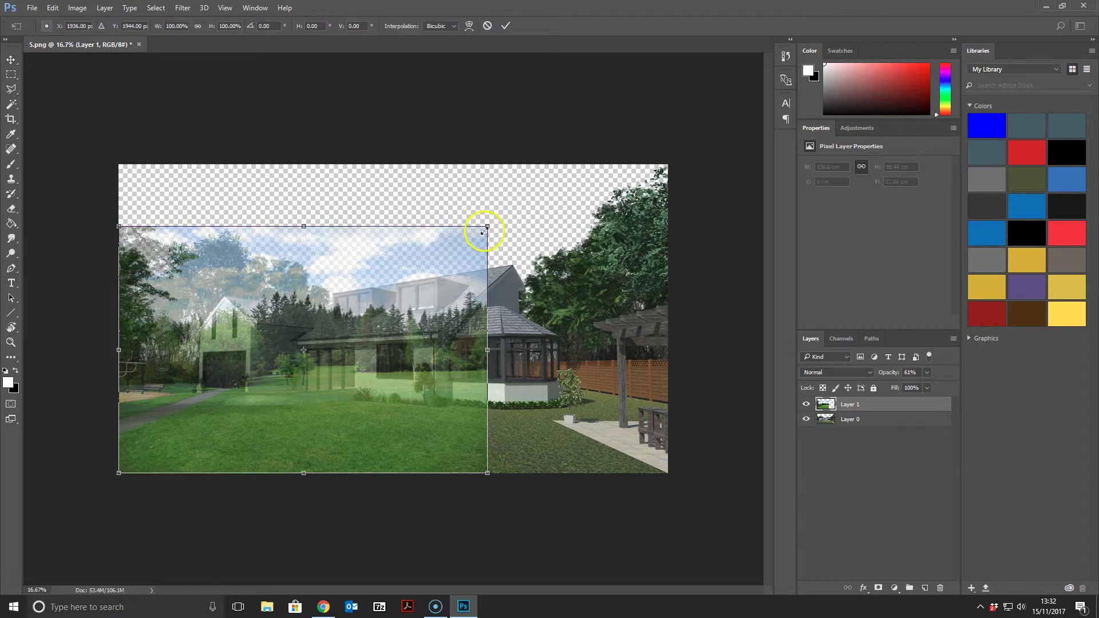
drag(485, 227, 715, 164)
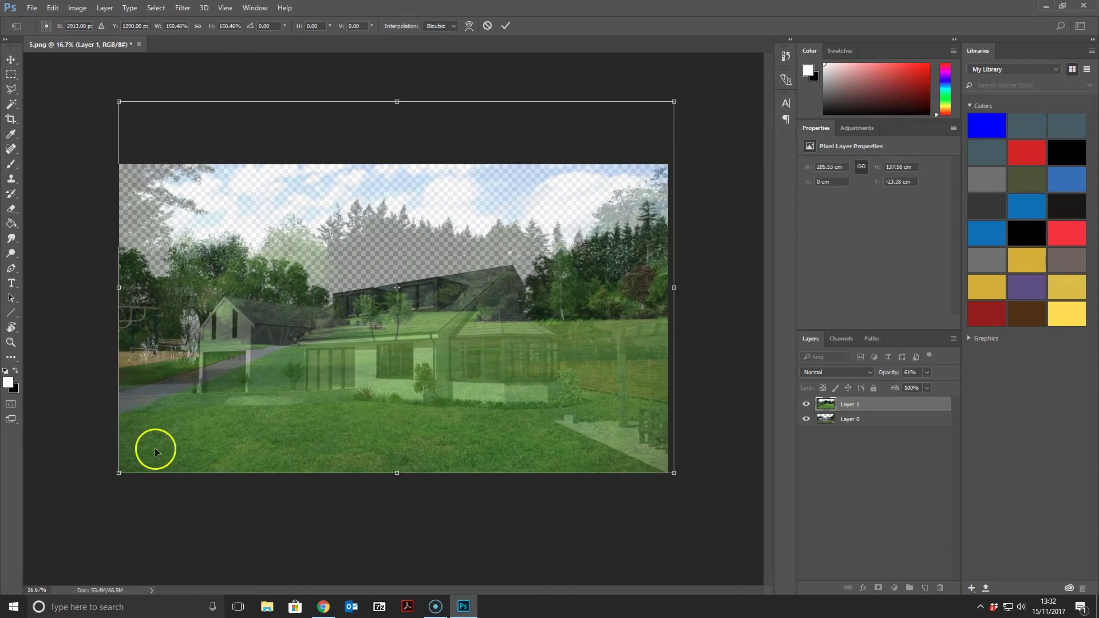
drag(163, 429, 217, 434)
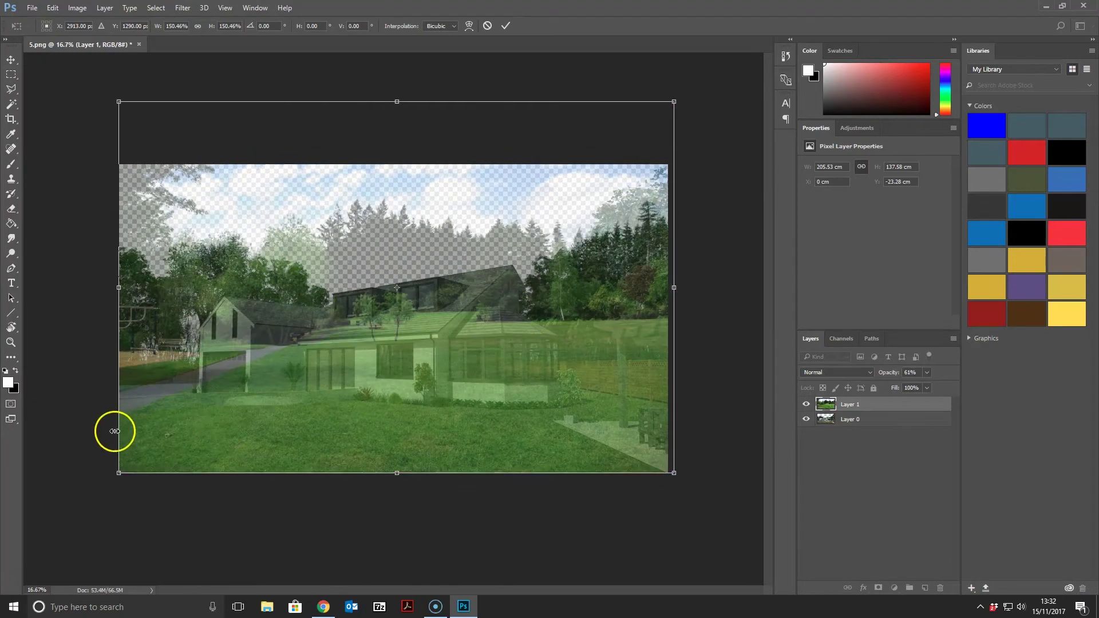
drag(675, 102, 675, 98)
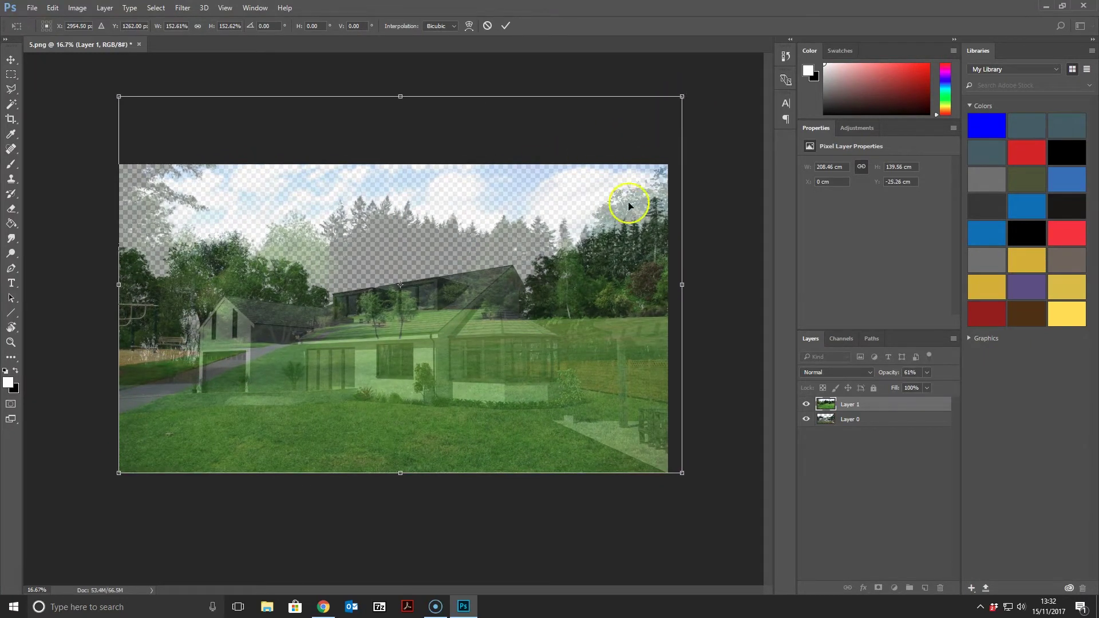
drag(587, 352, 581, 352)
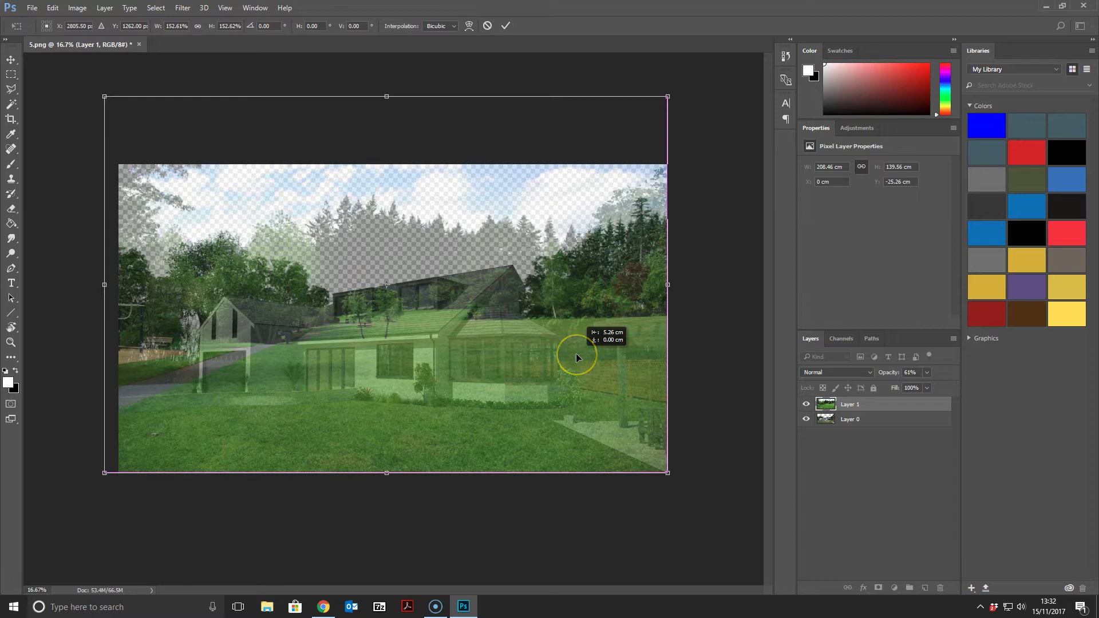
drag(576, 354, 576, 354)
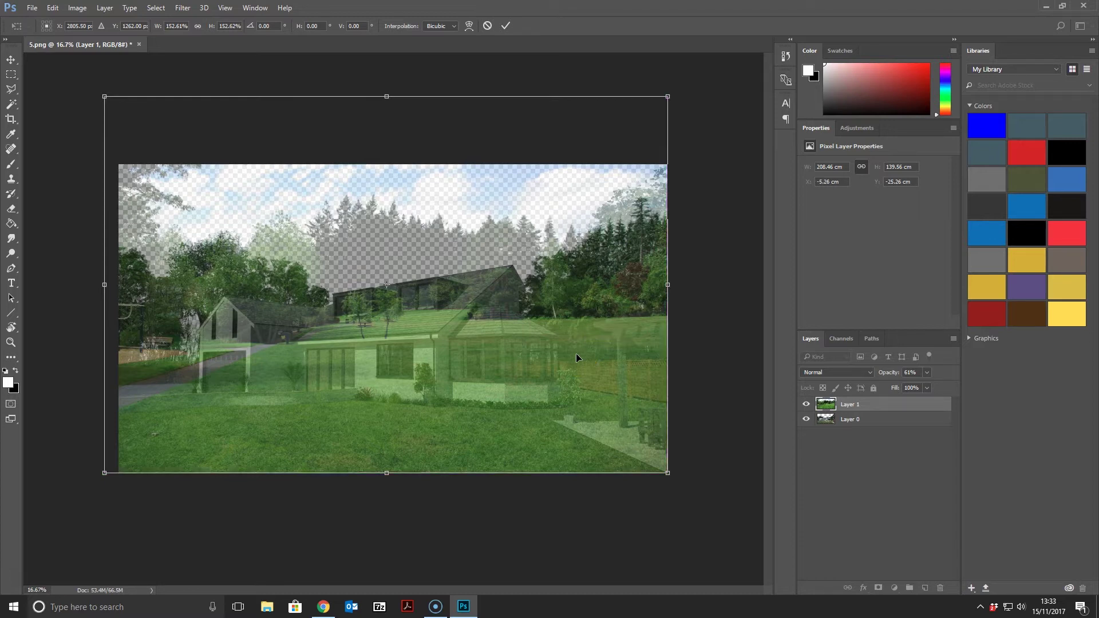
key(Return)
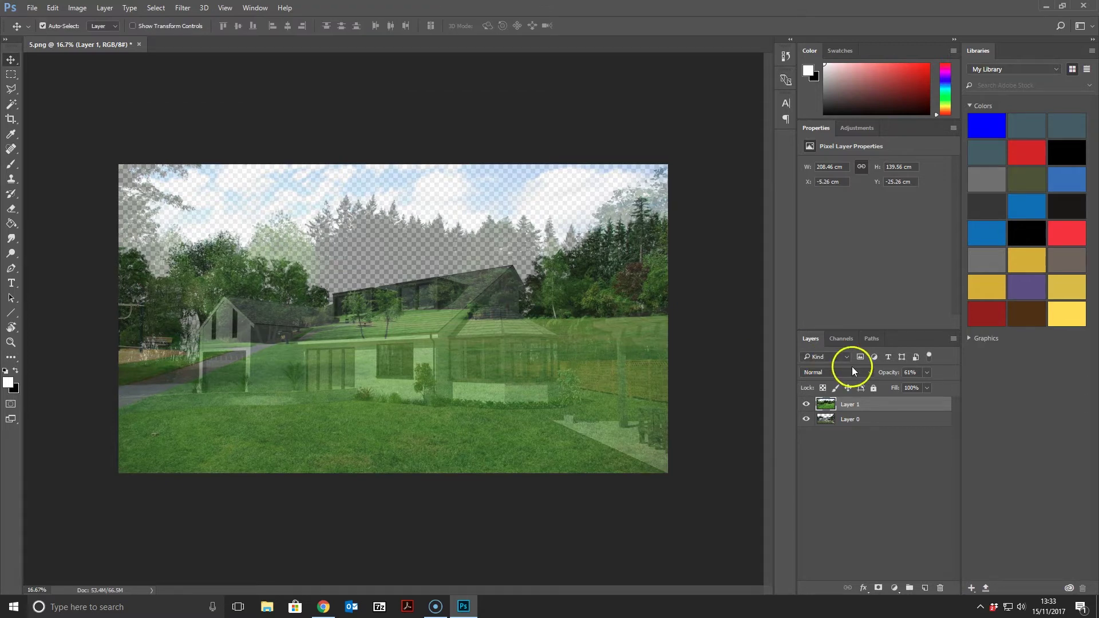
Step: Set the lawn photo layer's opacity to 100% and hide the layer to reveal the house render
drag(955, 388, 955, 388)
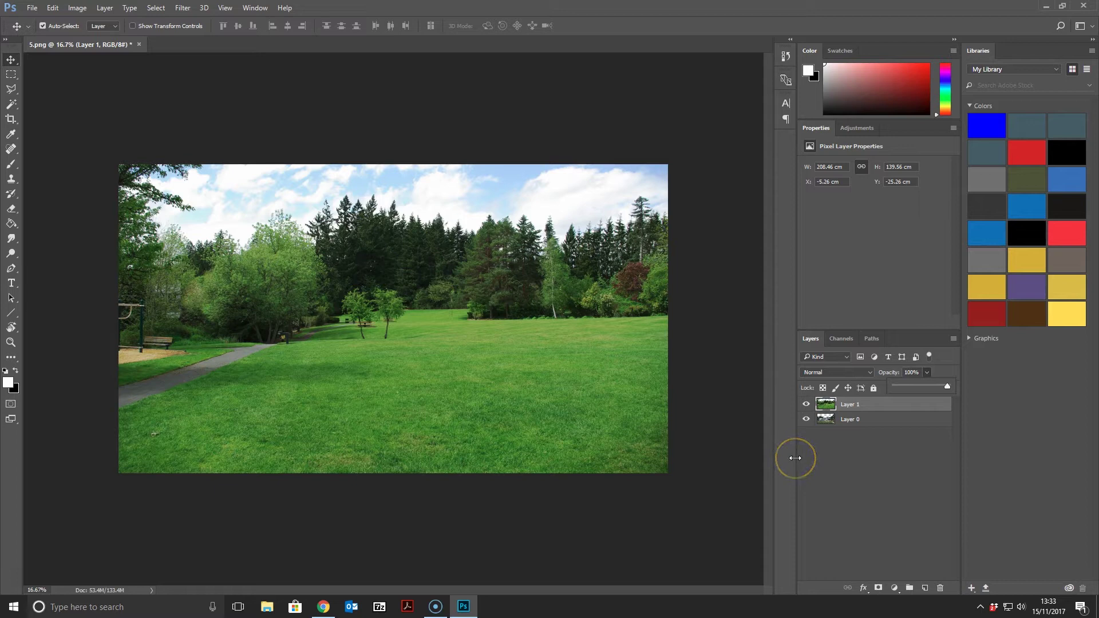
click(805, 419)
click(806, 404)
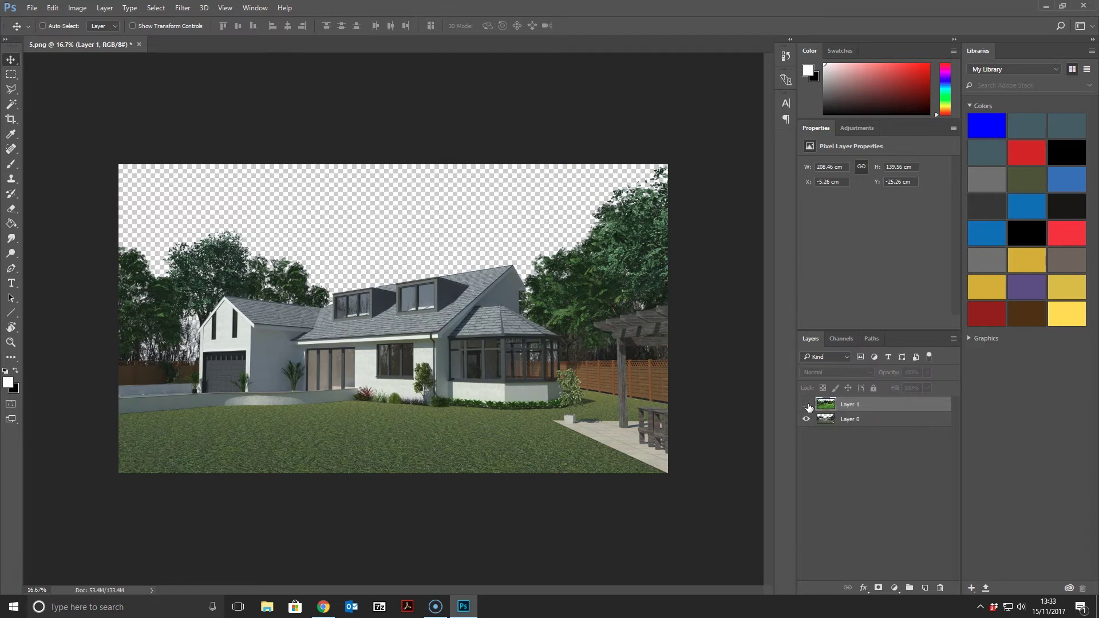
Step: Duplicate the house render layer (Layer 0) as Layer 0 copy and hide the original layer
key(ctrl+plus)
key(ctrl+plus)
key(ctrl+plus)
scroll(420, 412, down, 5)
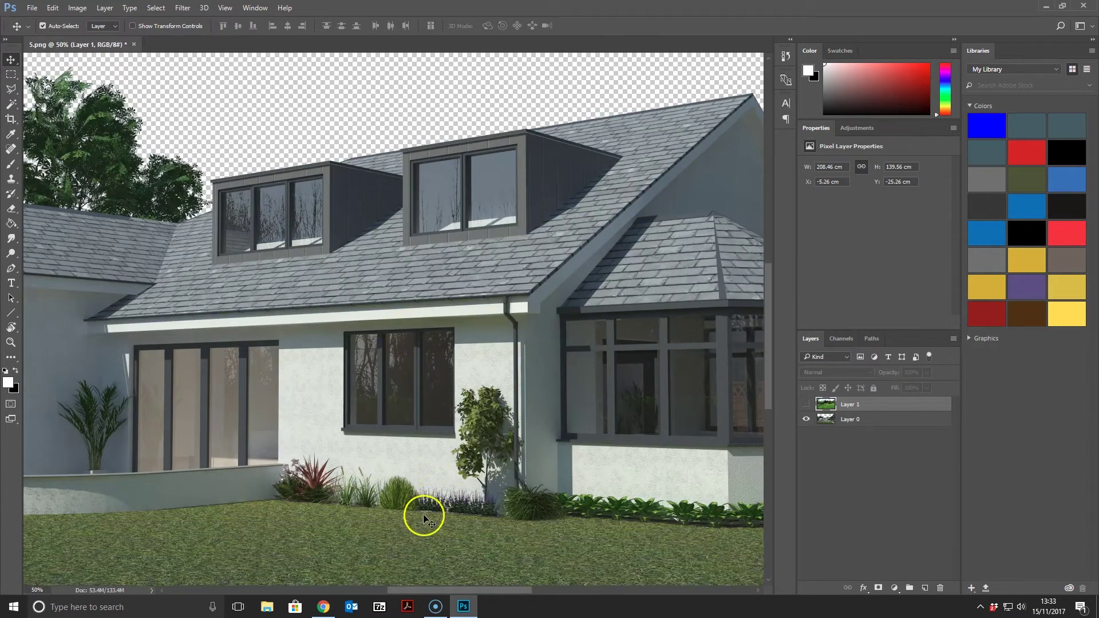
drag(767, 347, 764, 401)
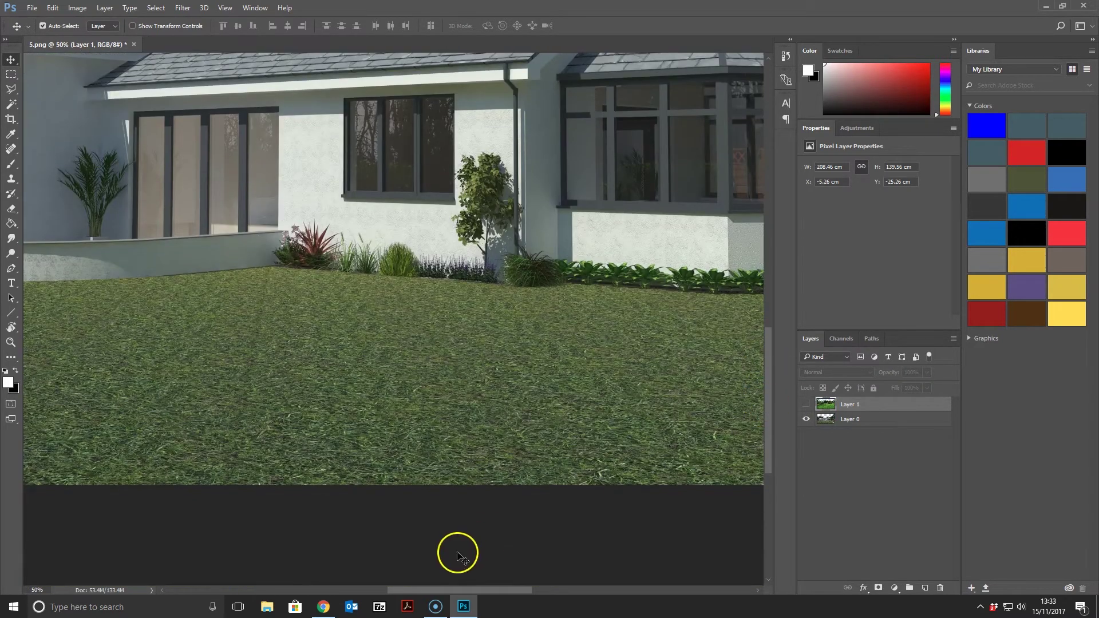
drag(451, 589, 312, 590)
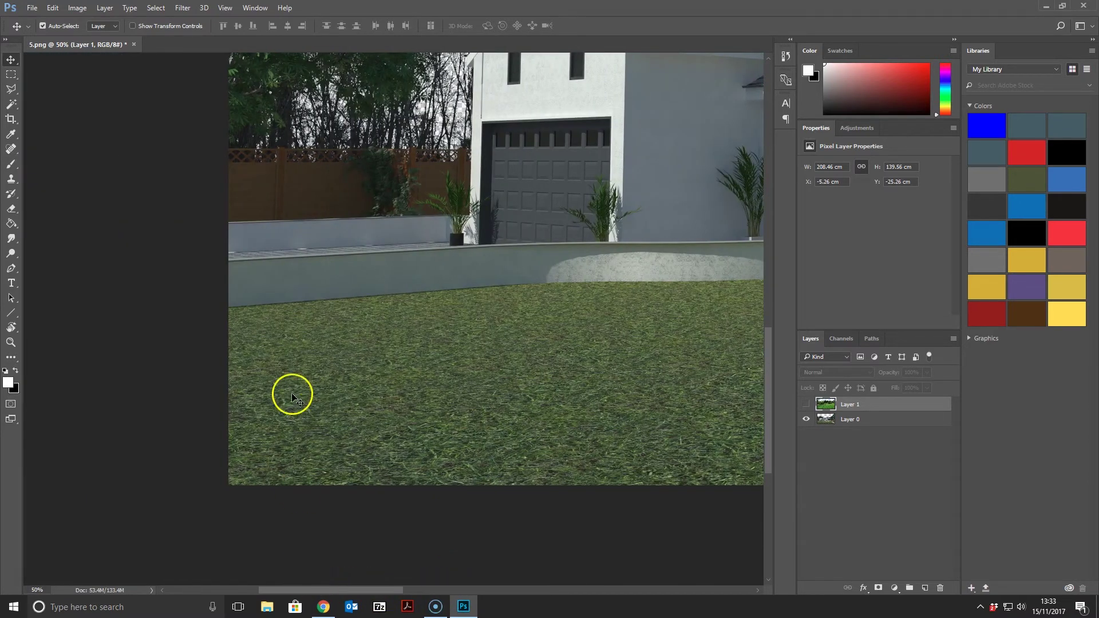
key(ctrl+plus)
key(ctrl+plus)
key(ctrl+plus)
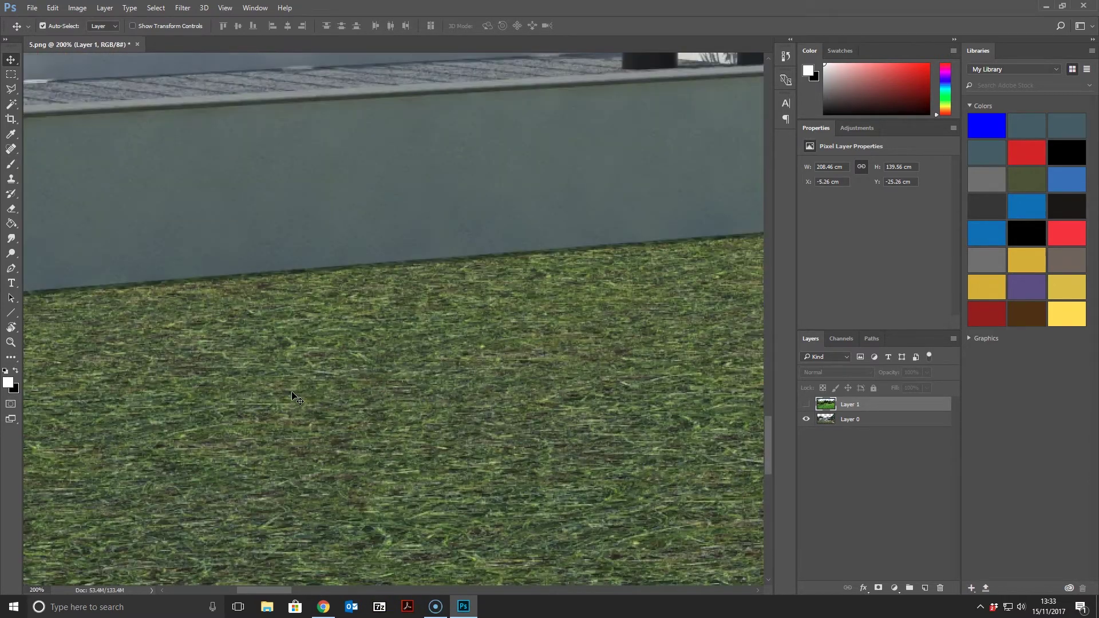
drag(309, 590, 248, 591)
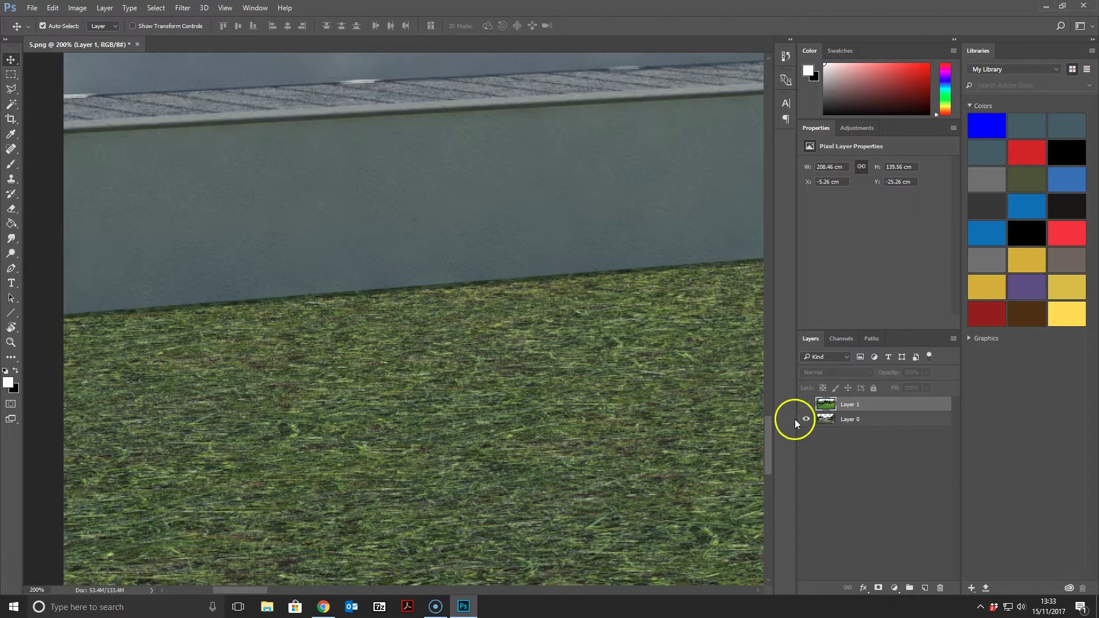
right_click(855, 424)
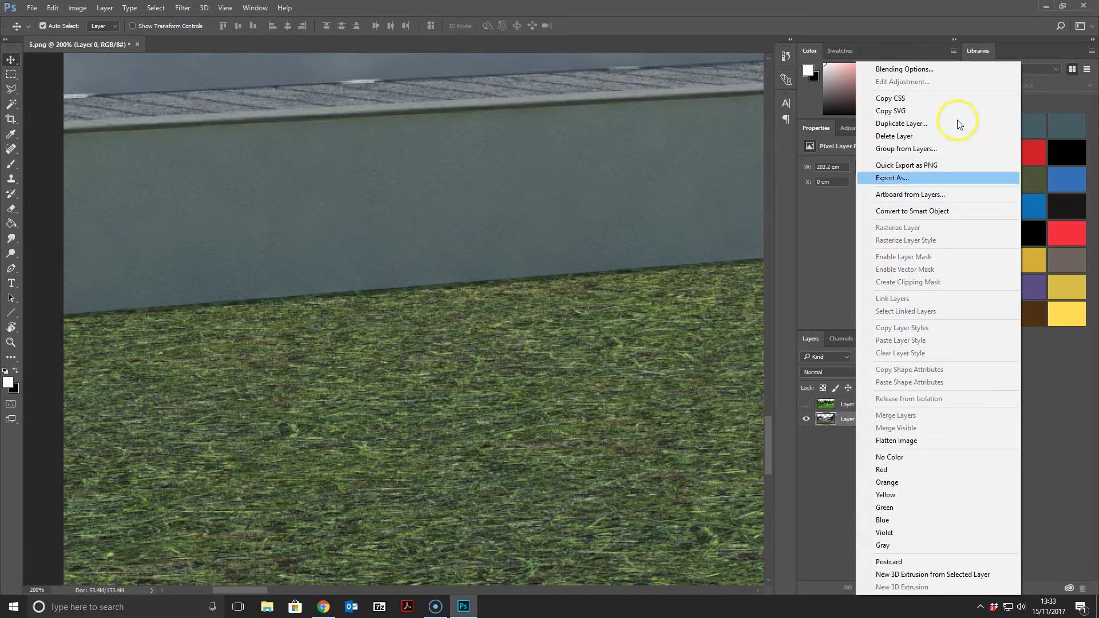
click(904, 124)
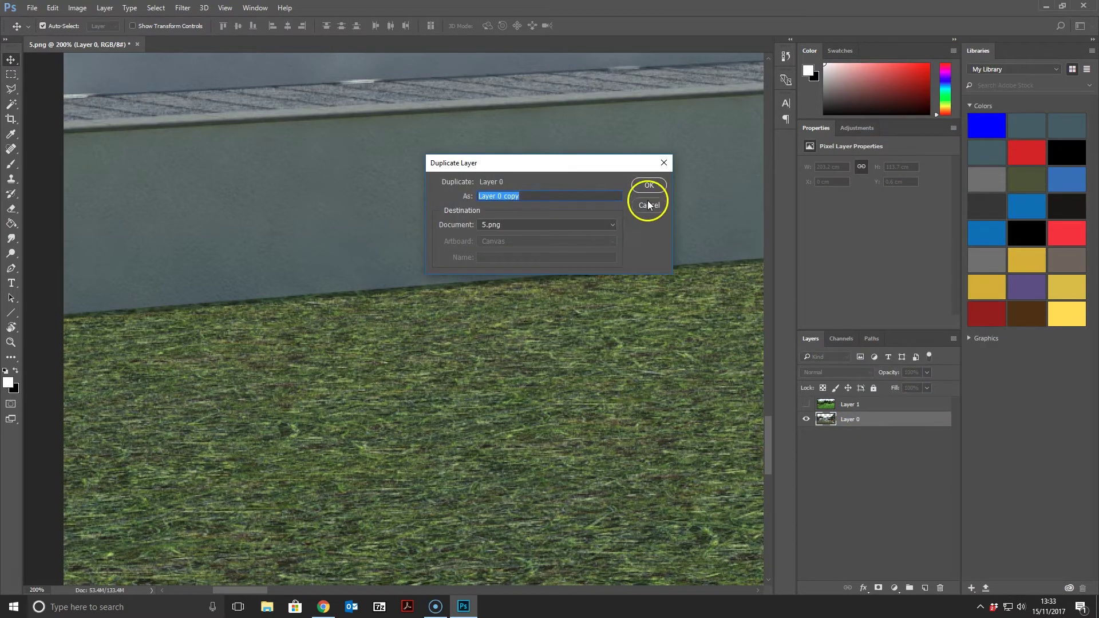
click(649, 185)
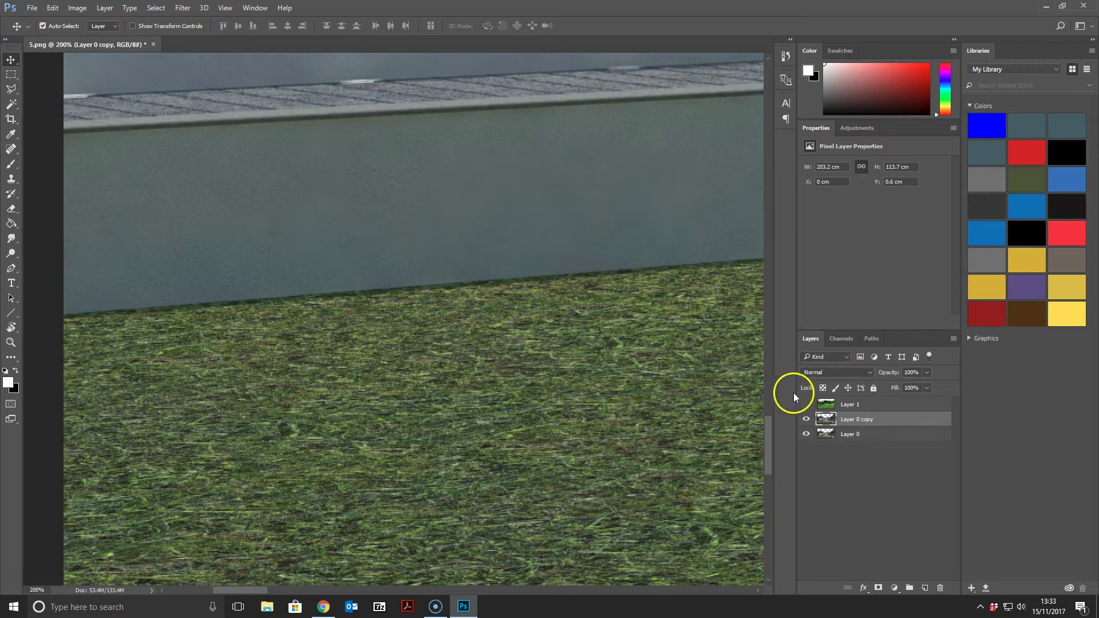
click(806, 435)
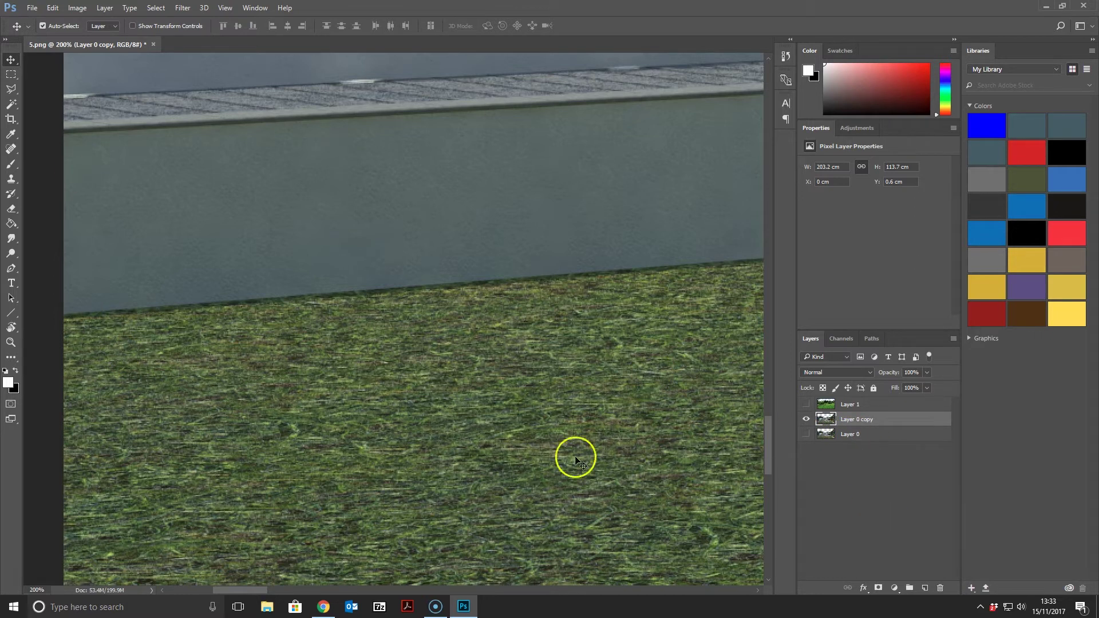
Step: Start a Polygonal Lasso outline at the render's left edge and trace the lawn boundary along the low wall towards the red plant
click(13, 91)
right_click(14, 92)
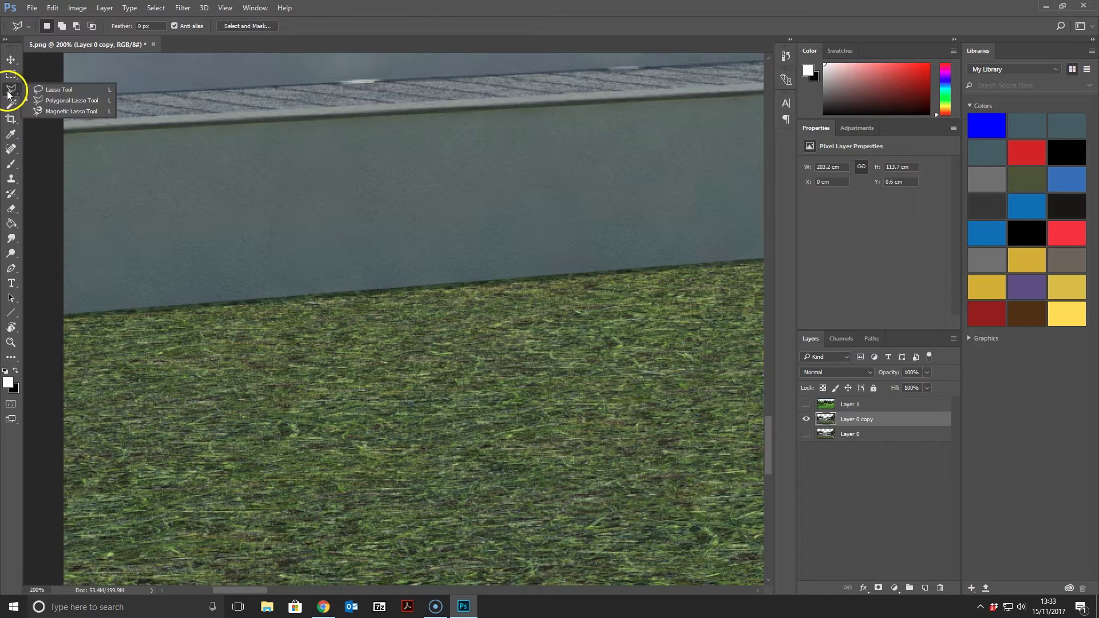
click(53, 101)
click(63, 314)
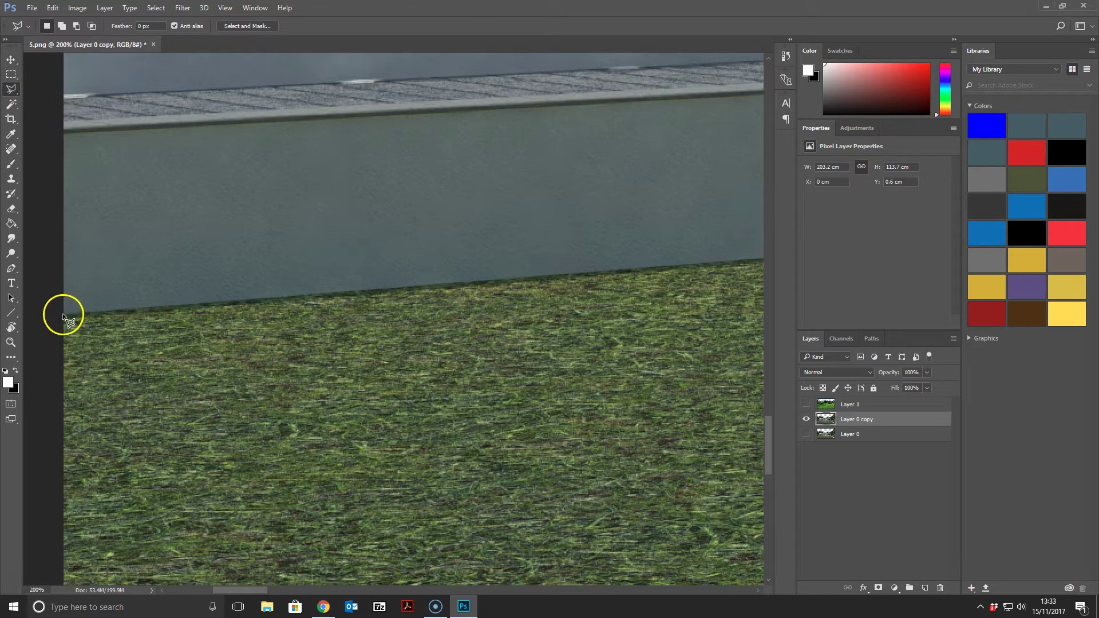
click(334, 291)
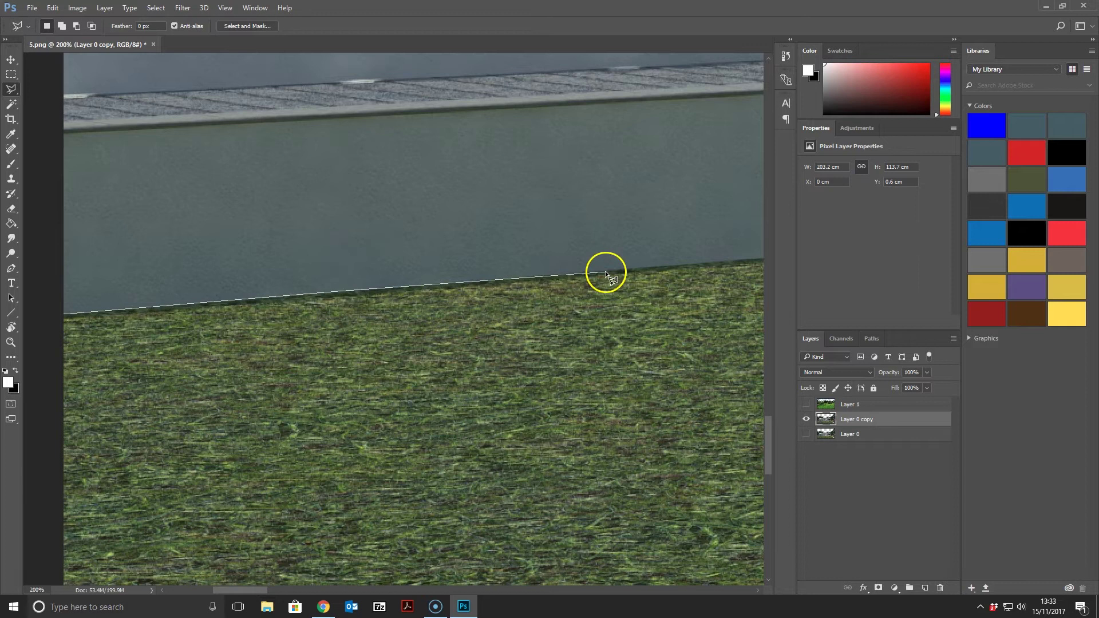
click(555, 245)
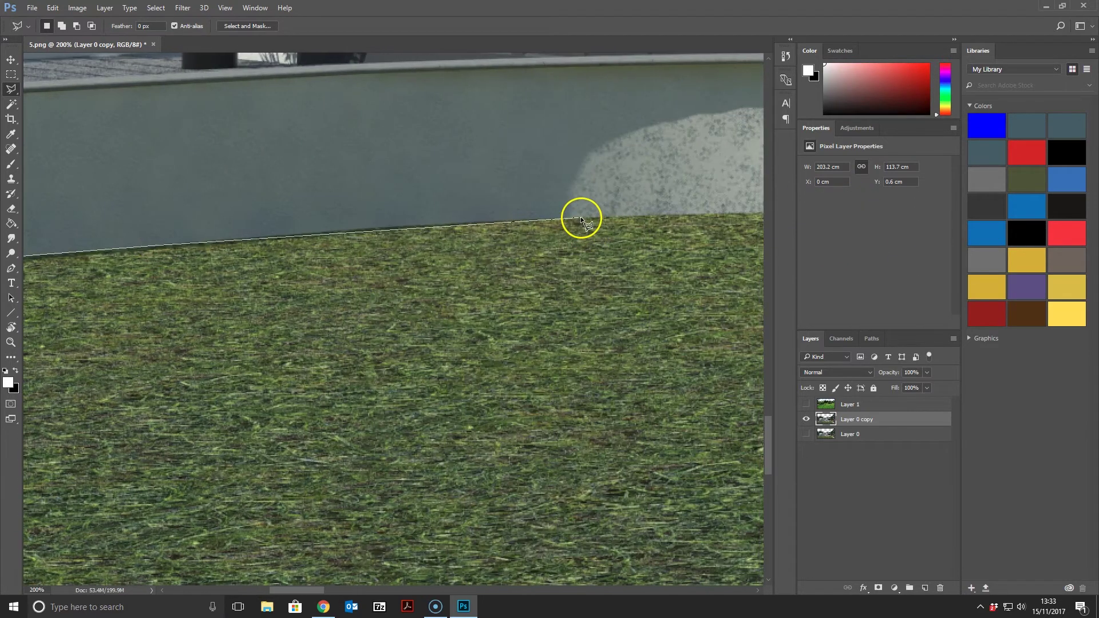
click(581, 216)
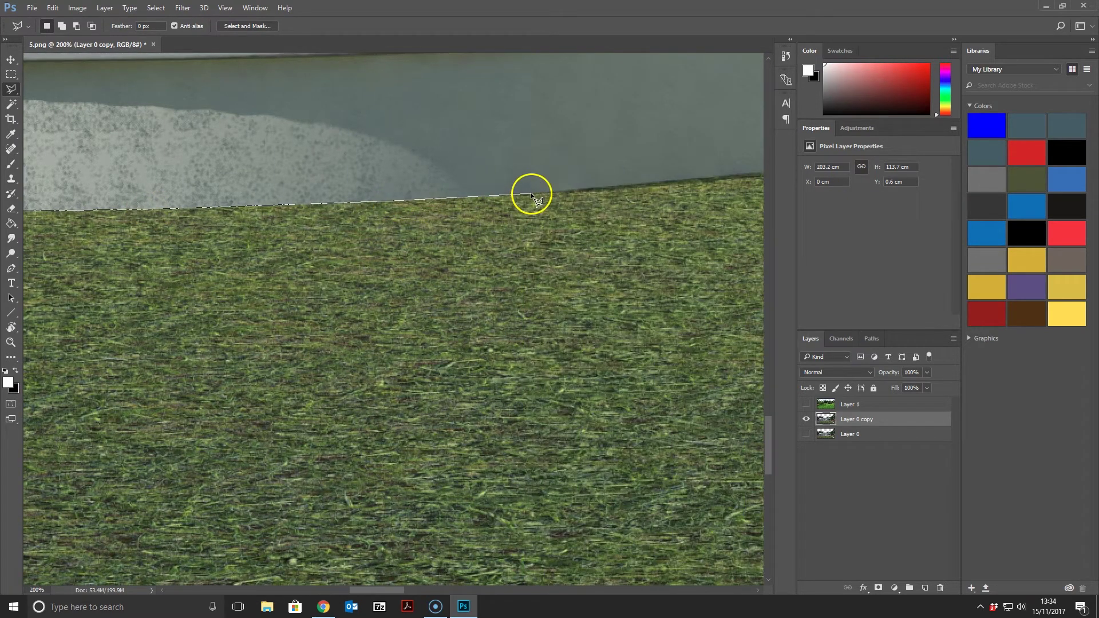
click(530, 194)
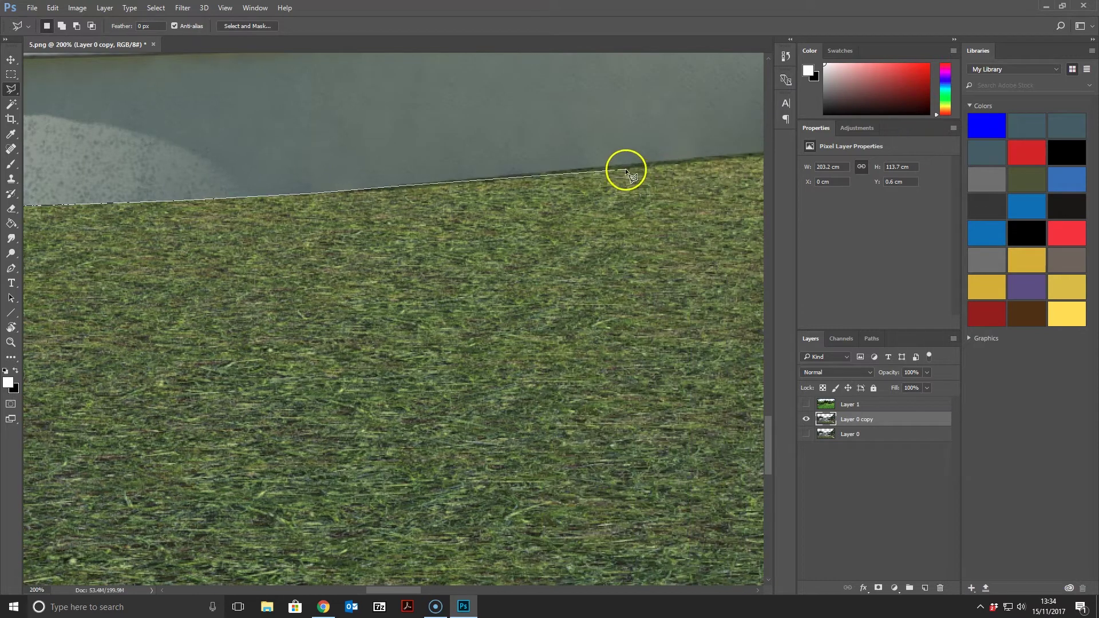
click(623, 164)
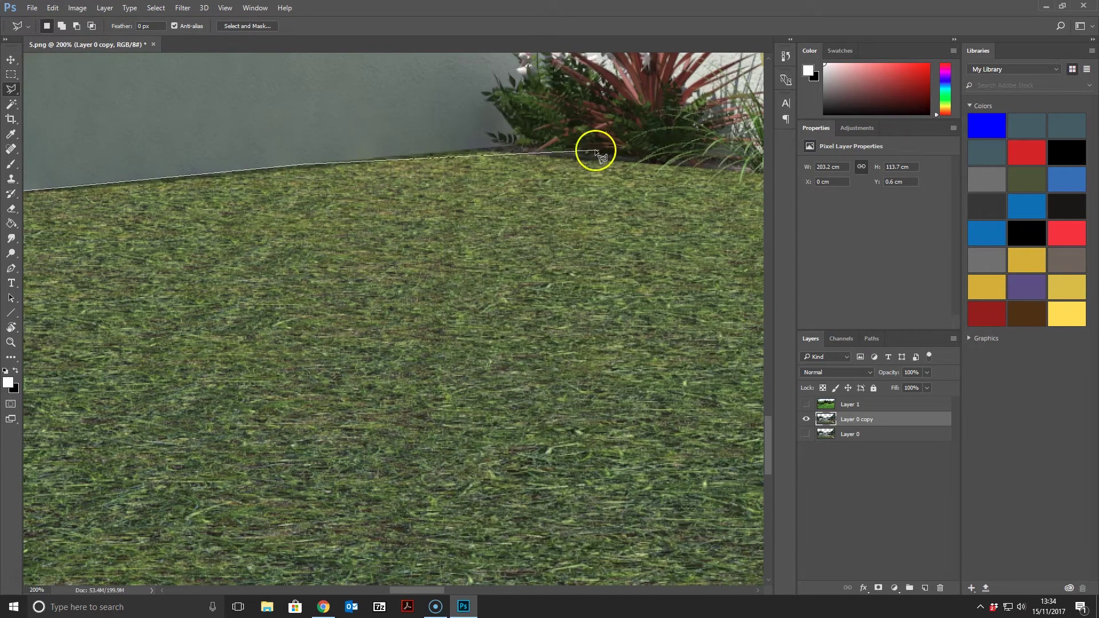
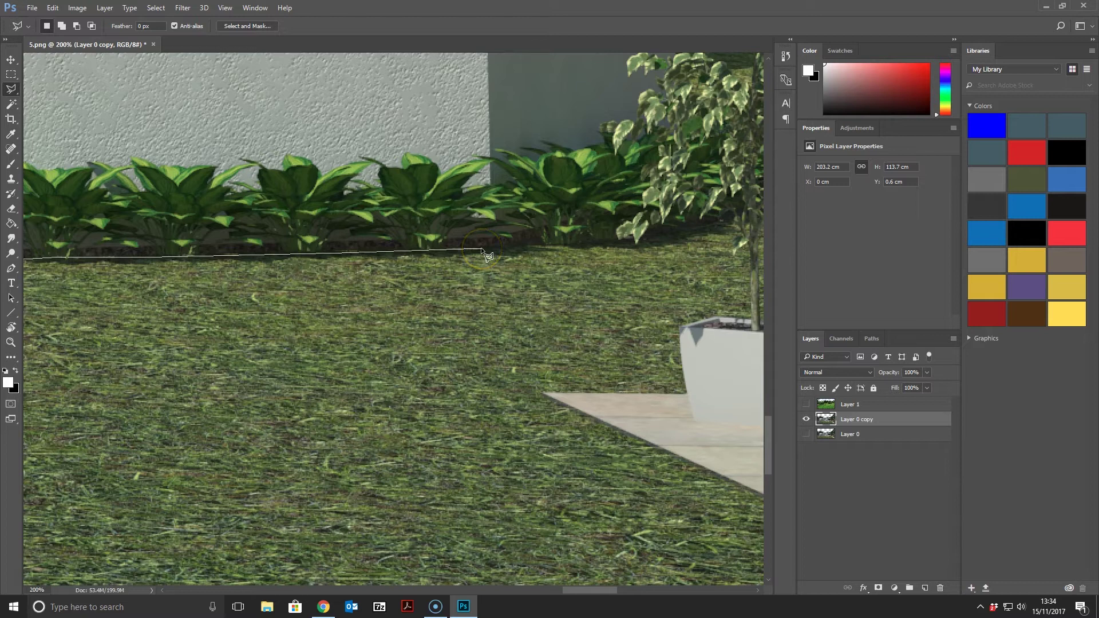
Step: Continue the lasso outline along the flower bed and around the potted tree's overhanging leaves up to the fence
scroll(572, 247, right, 5)
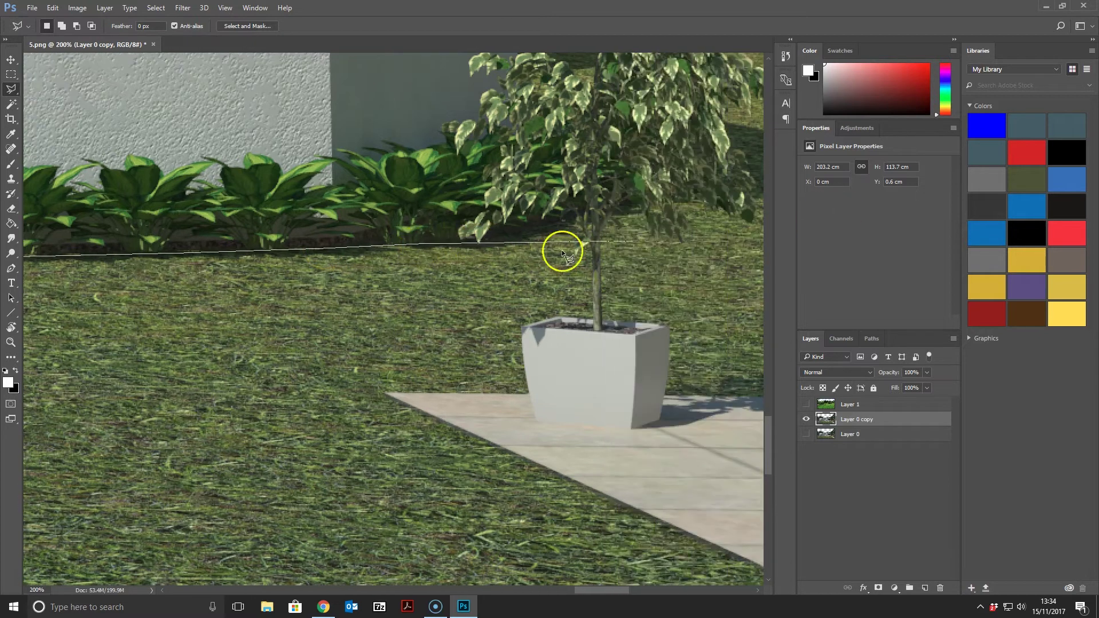
click(504, 238)
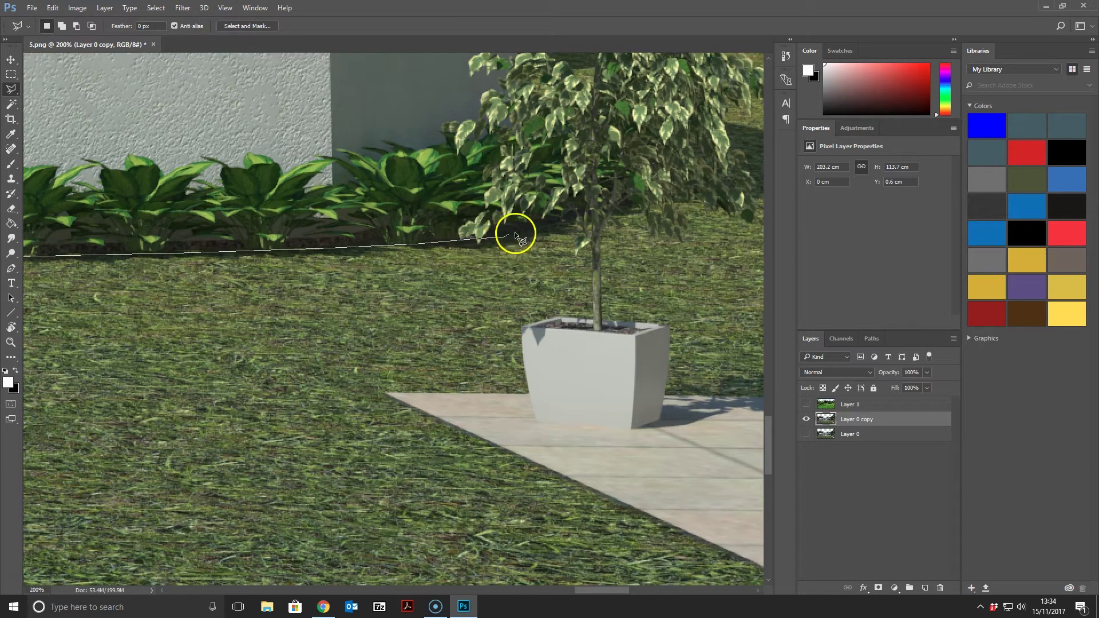
click(574, 218)
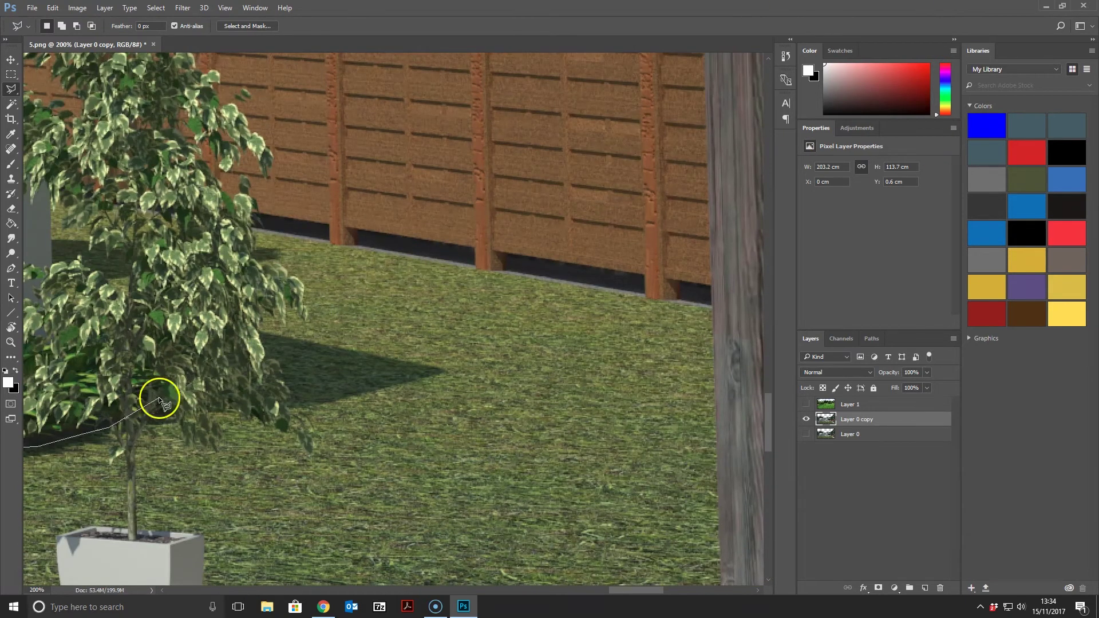
click(169, 412)
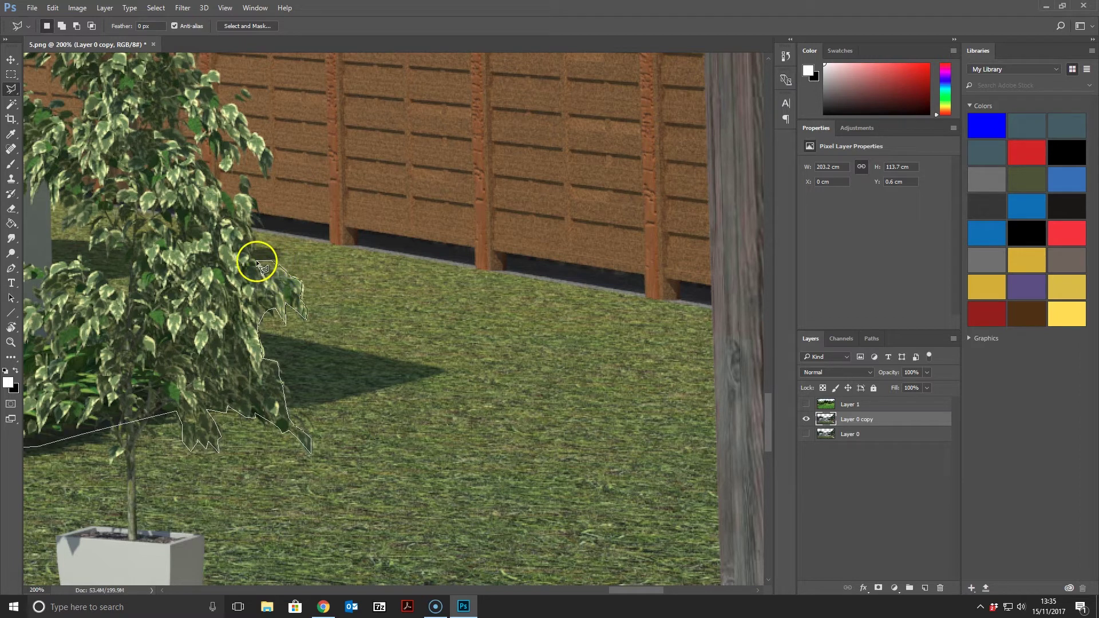
click(253, 230)
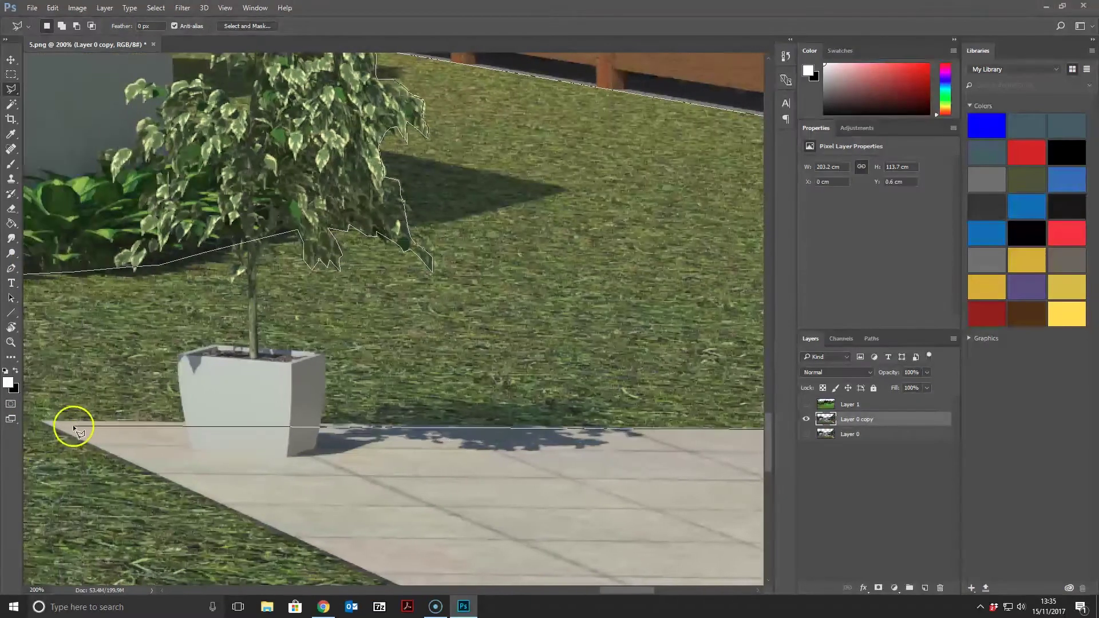
Step: Trace the patio's diagonal edge to the lower-right canvas corner and close the lawn selection around the outside of the canvas
click(39, 422)
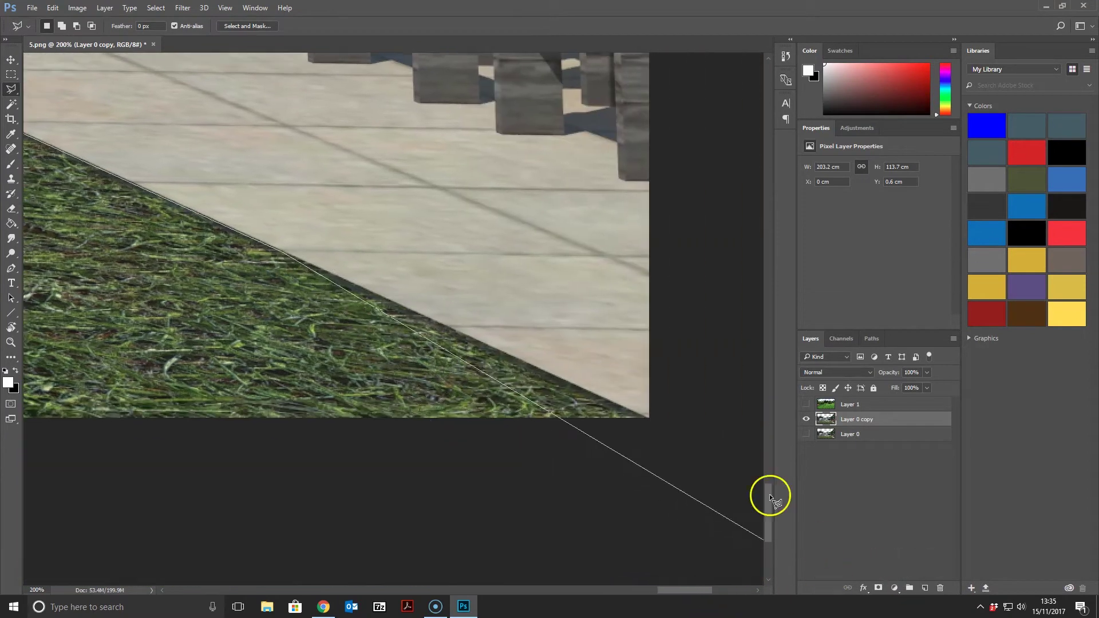
click(666, 426)
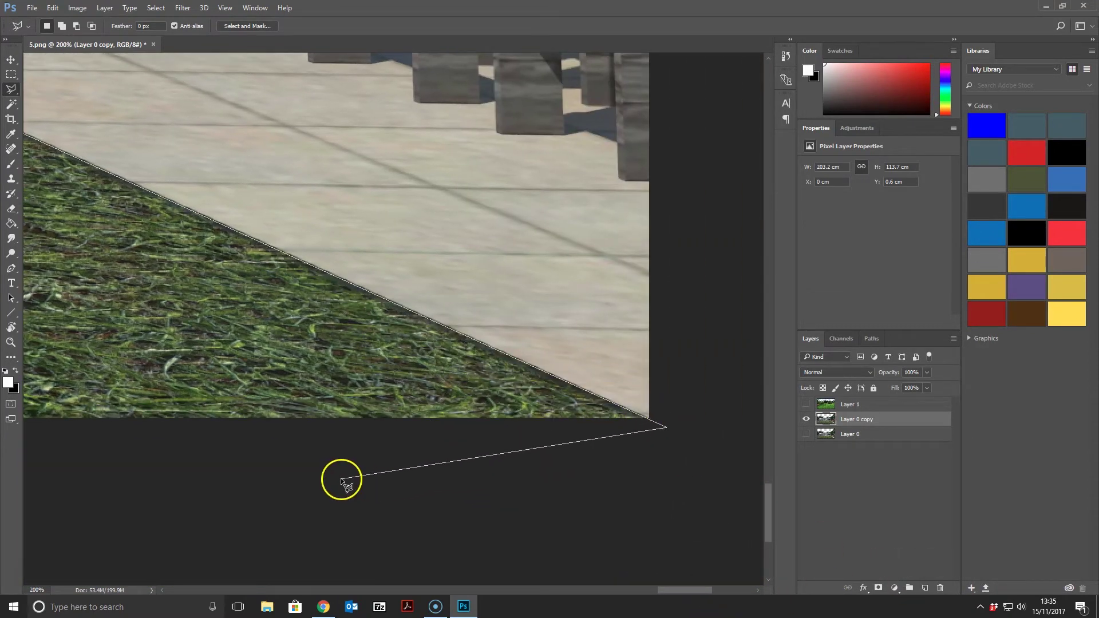
key(ctrl+minus)
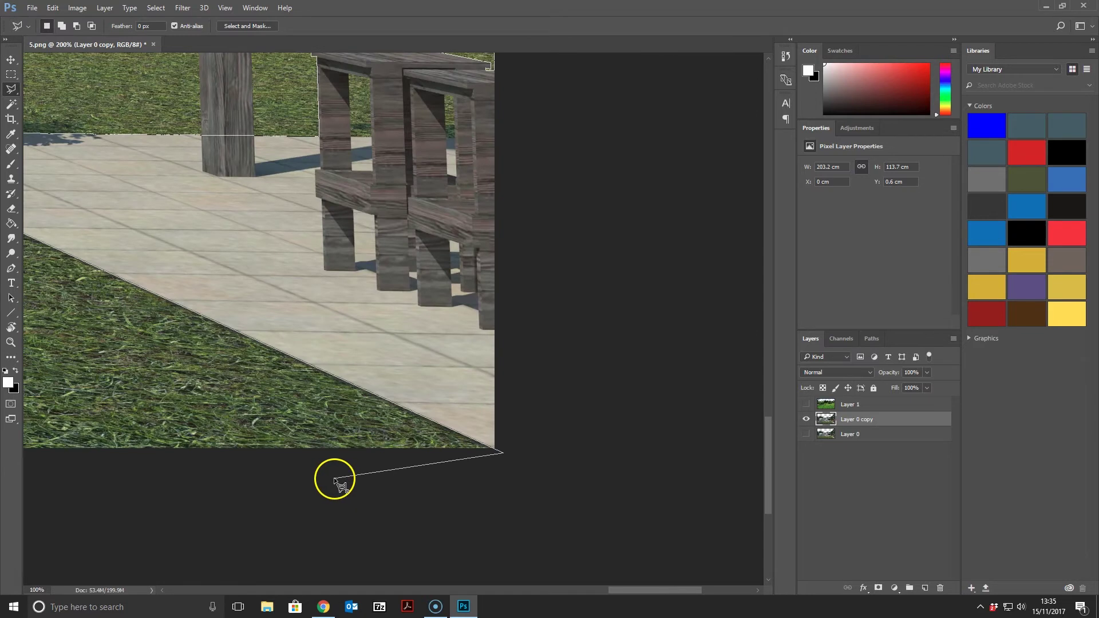
key(ctrl+minus)
key(ctrl+minus)
key(ctrl+minus)
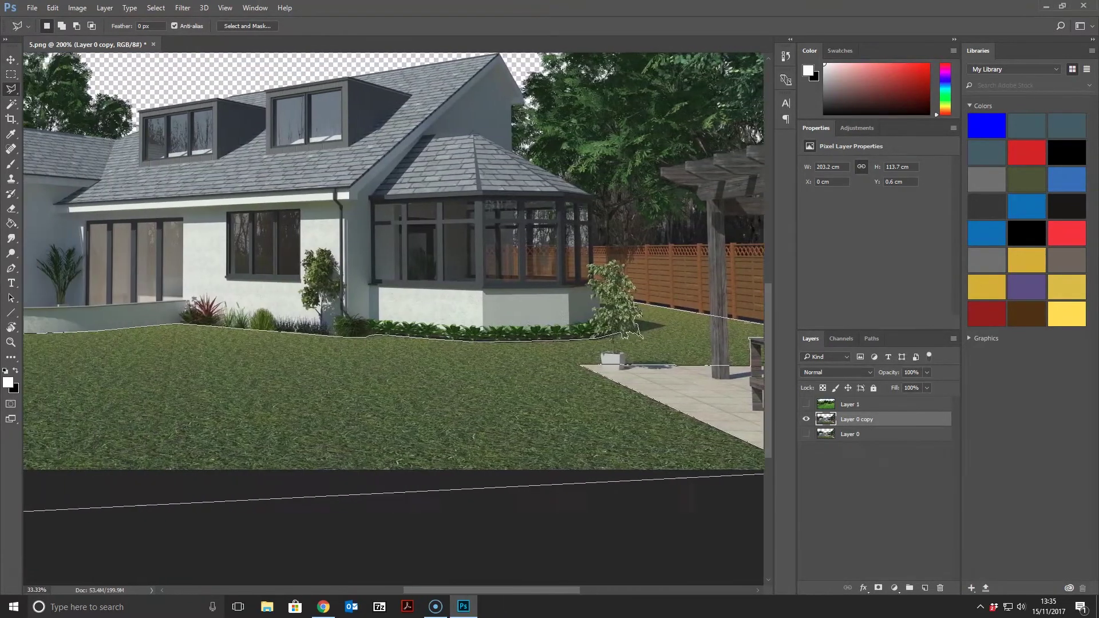
click(120, 524)
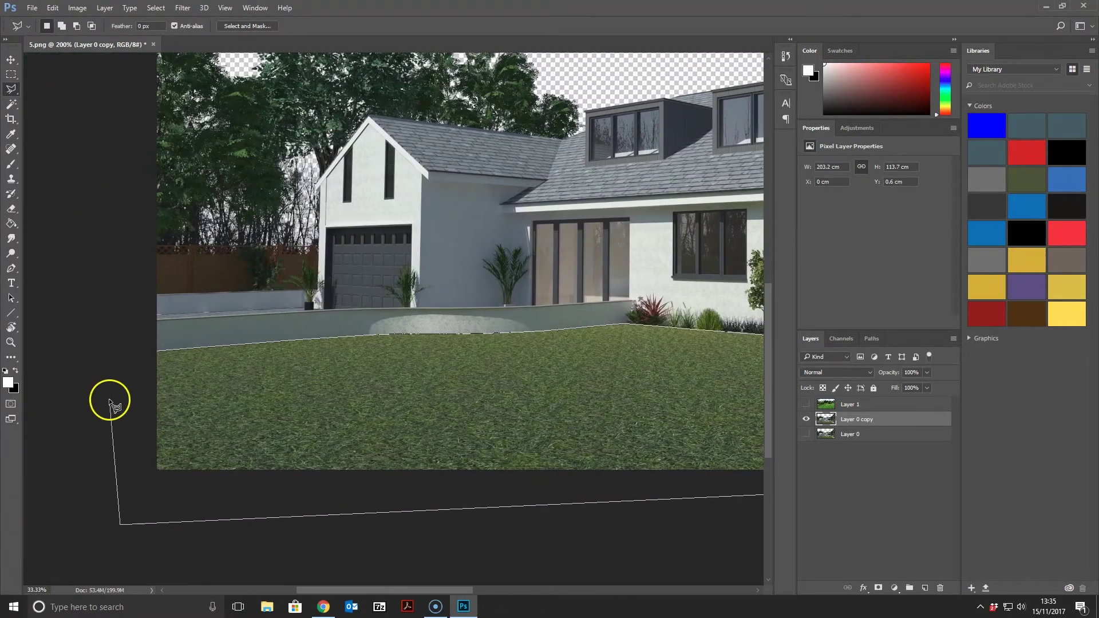
double_click(113, 359)
Step: Subtract the wooden pergola post from the lawn selection with the Polygonal Lasso
drag(424, 589, 594, 579)
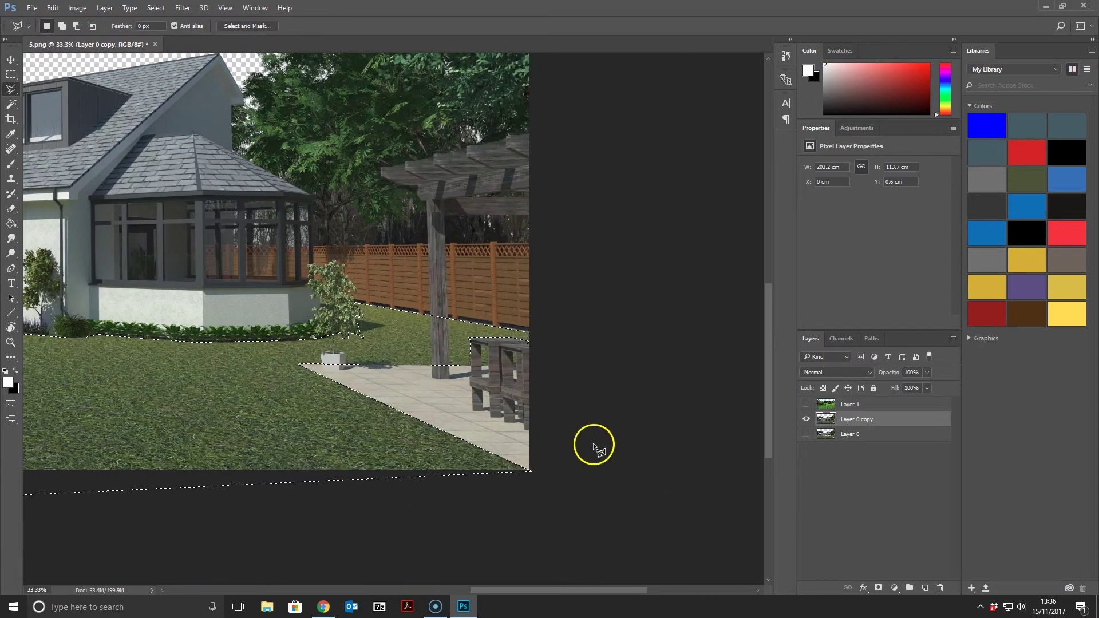
key(ctrl+plus)
key(ctrl+plus)
key(ctrl+plus)
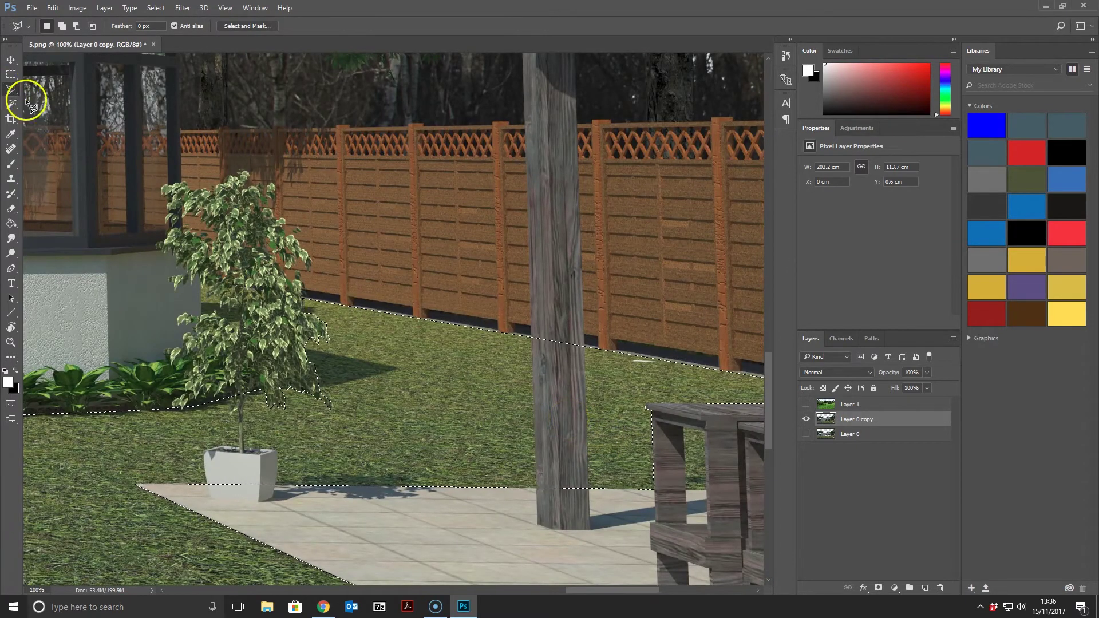
key(alt)
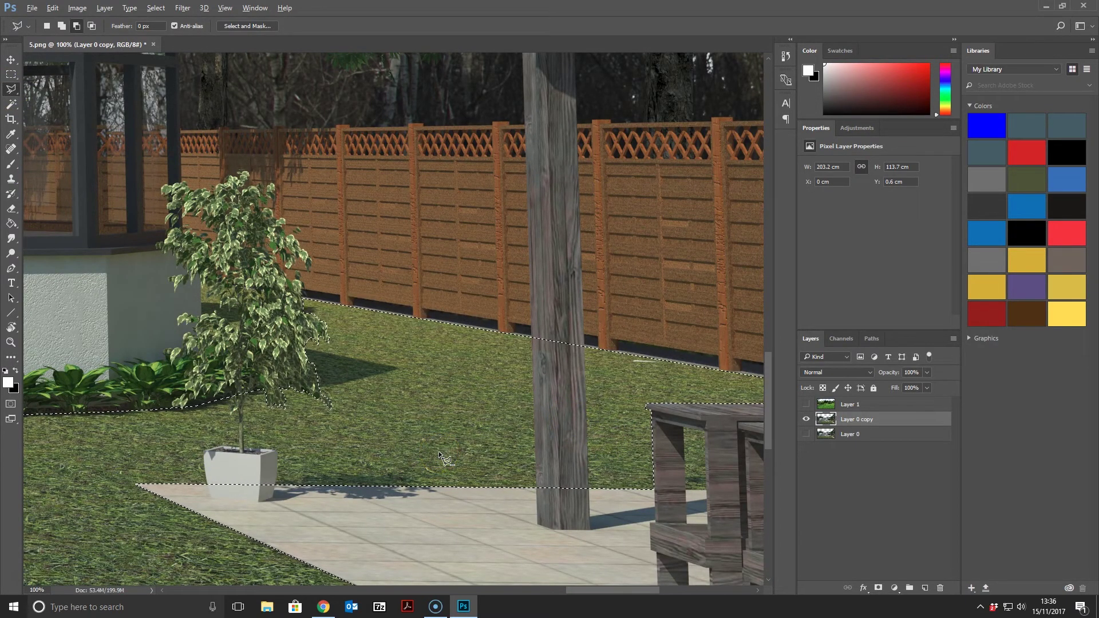
click(527, 343)
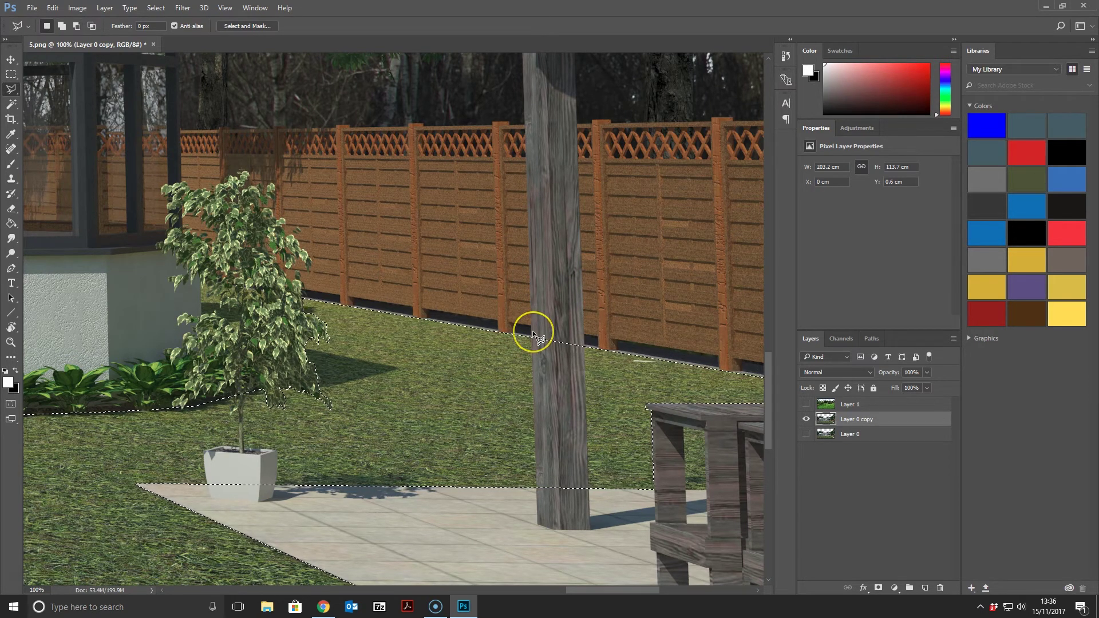
key(alt)
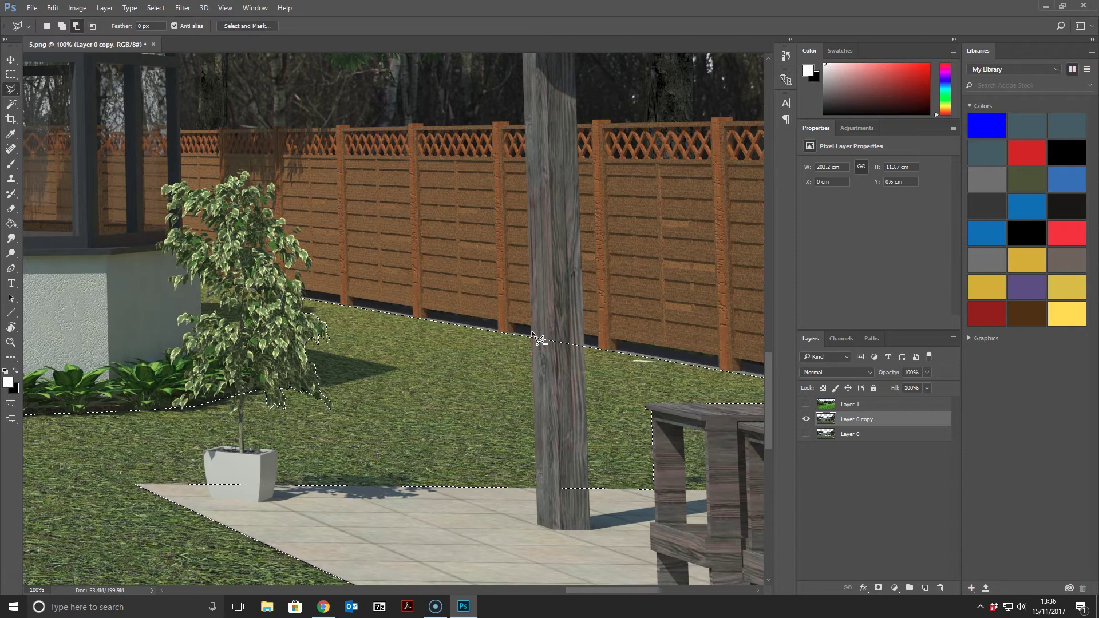
click(536, 508)
click(590, 491)
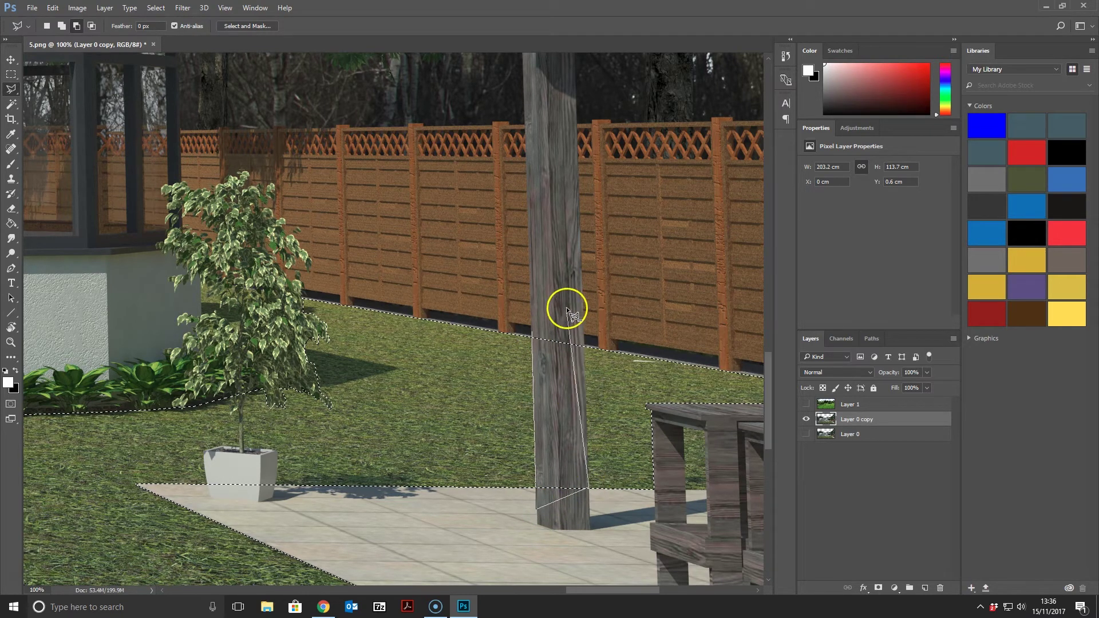
double_click(583, 300)
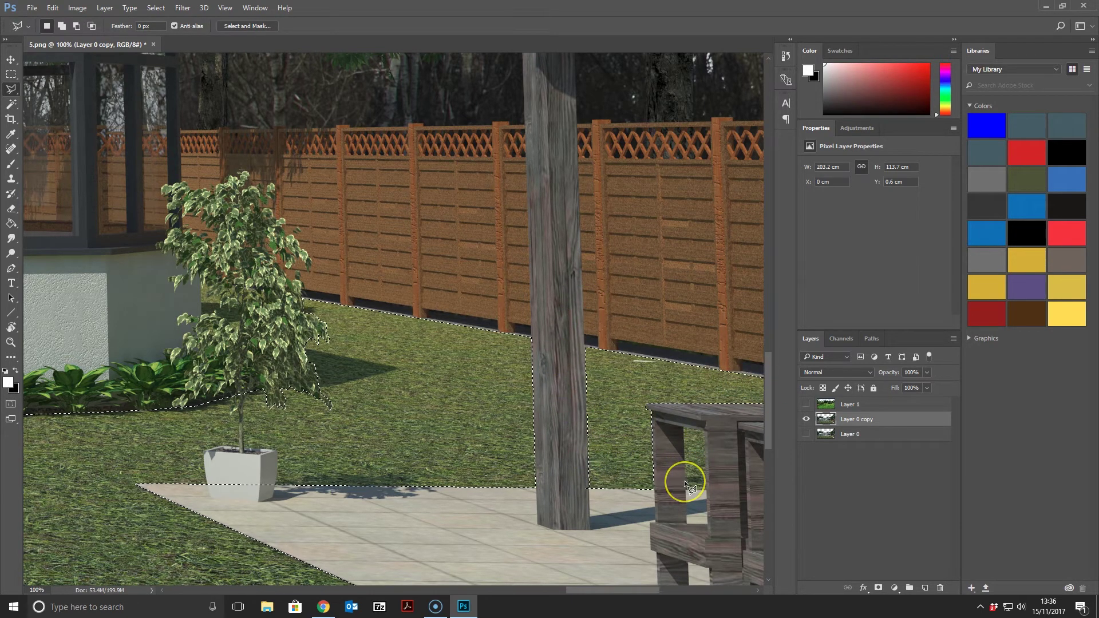
drag(615, 588, 633, 587)
scroll(558, 496, down, 2)
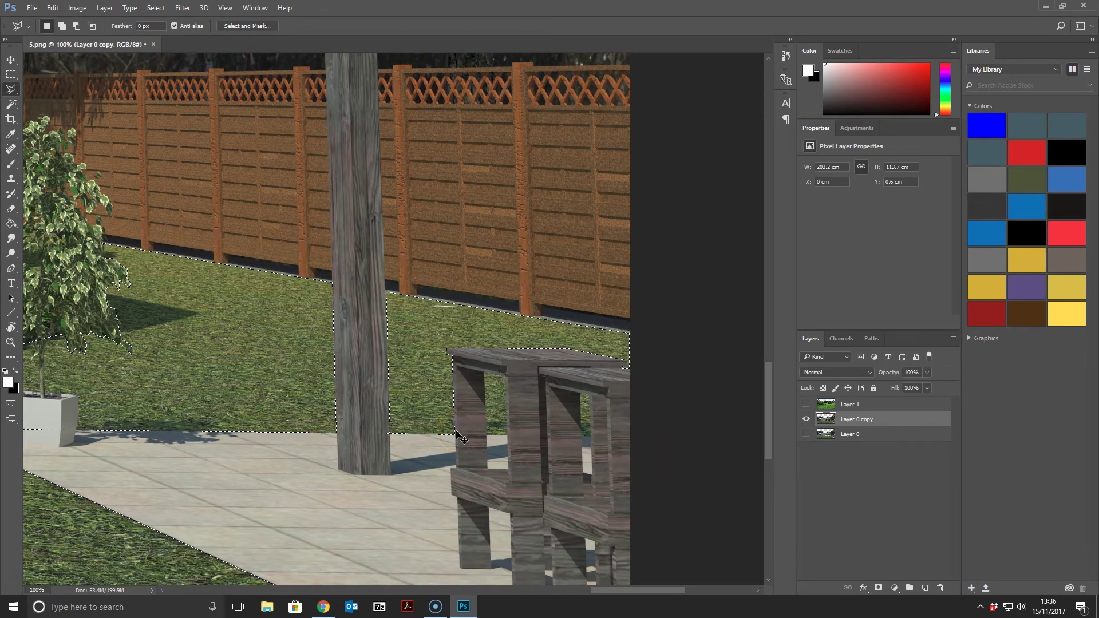
Step: Add the grass visible between the nearest wooden stool's legs to the lawn selection with the Polygonal Lasso
key(ctrl+plus)
scroll(455, 431, down, 3)
scroll(609, 456, down, 2)
key(shift)
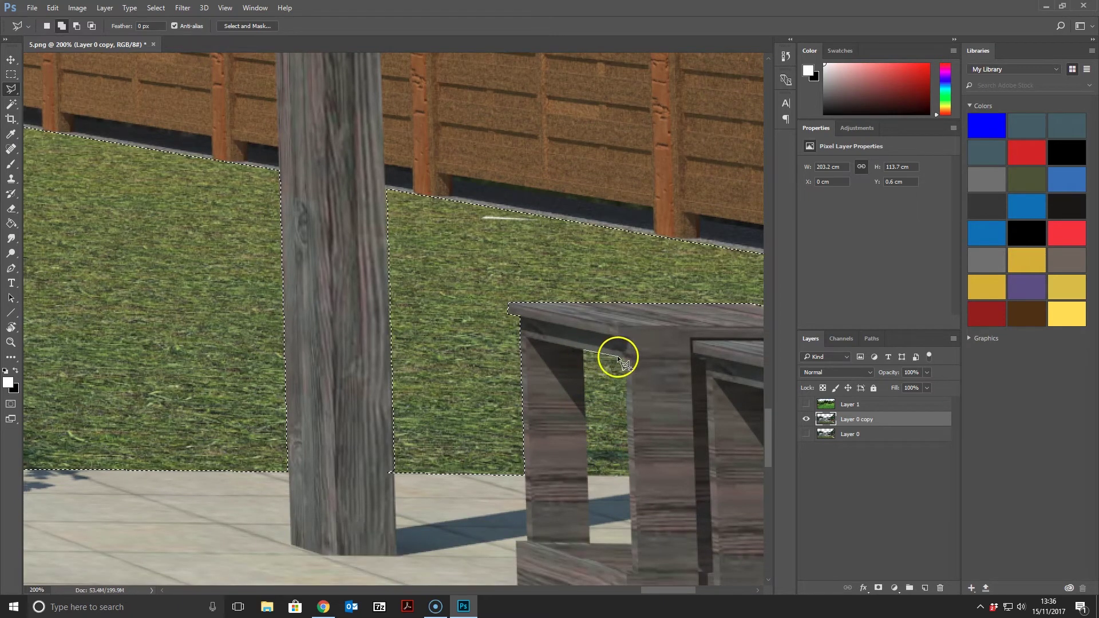
click(625, 359)
click(628, 475)
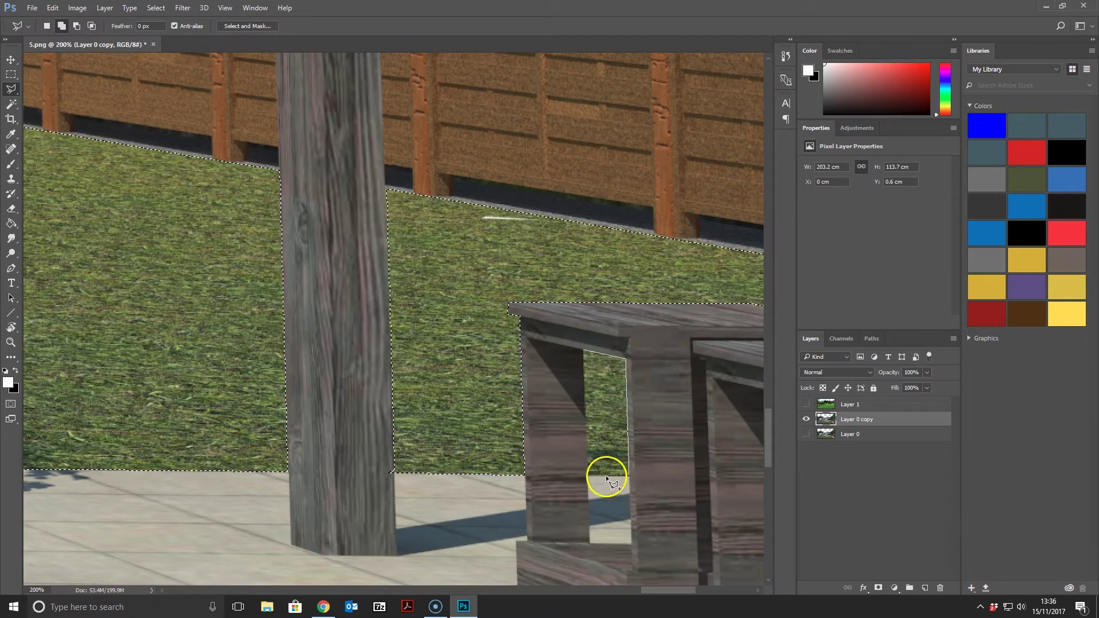
click(588, 474)
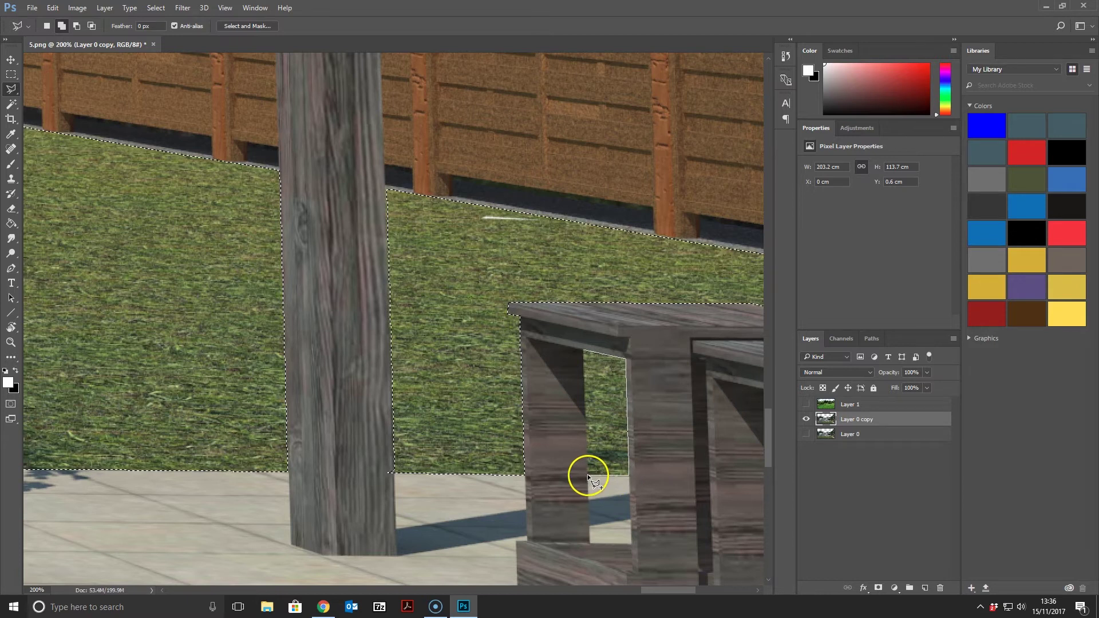
click(584, 350)
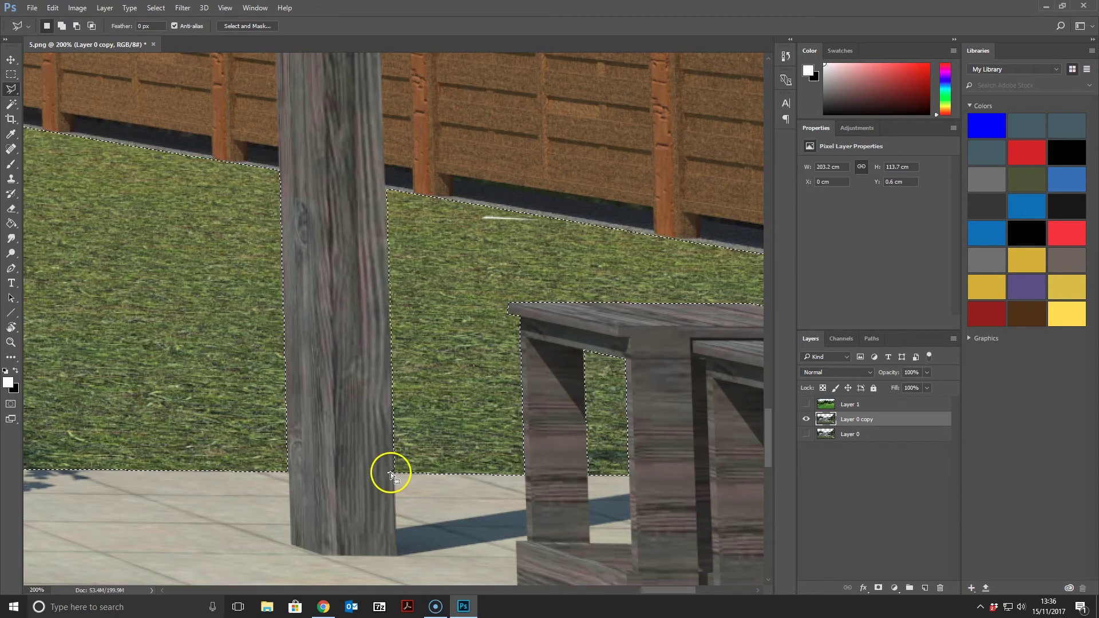
Step: Subtract the leftover sliver along the pergola post's lower edge, just above the patio, from the lawn selection
alt+click(387, 430)
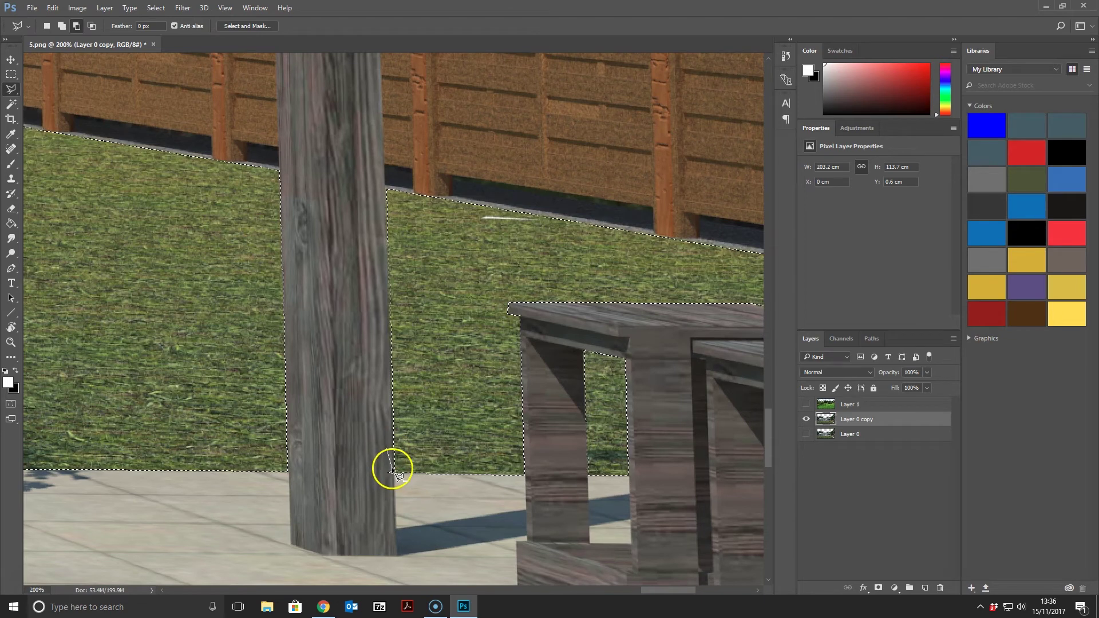
click(392, 473)
double_click(366, 464)
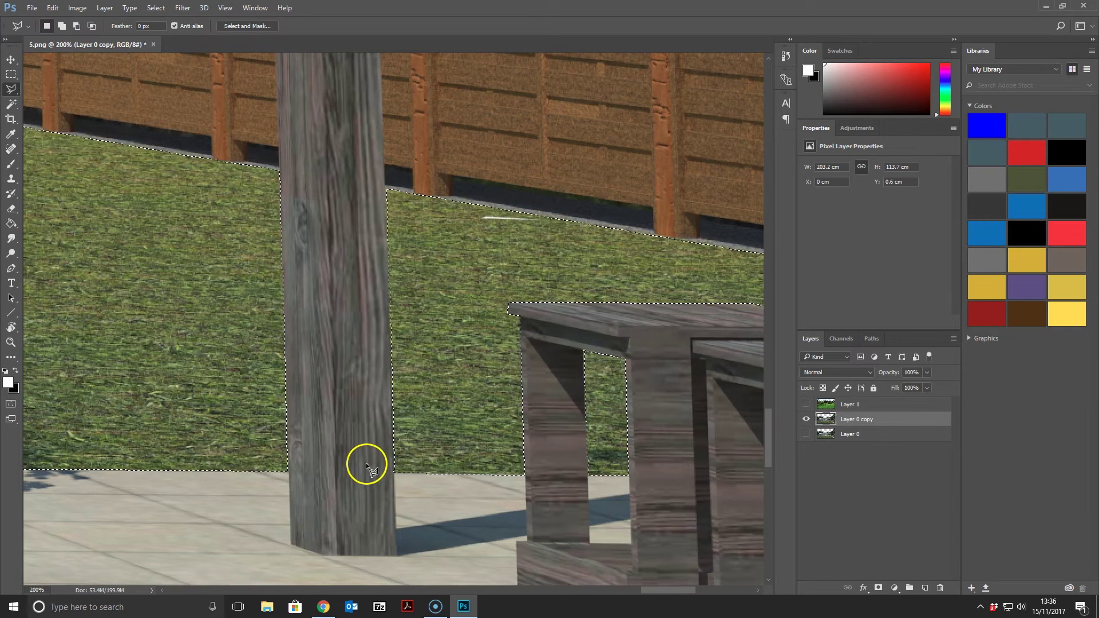
Step: Start a subtracting Polygonal Lasso outline at the white planter's patio-side base, tracing its left side and rim to the tree trunk
drag(641, 592, 588, 590)
scroll(442, 468, down, 1)
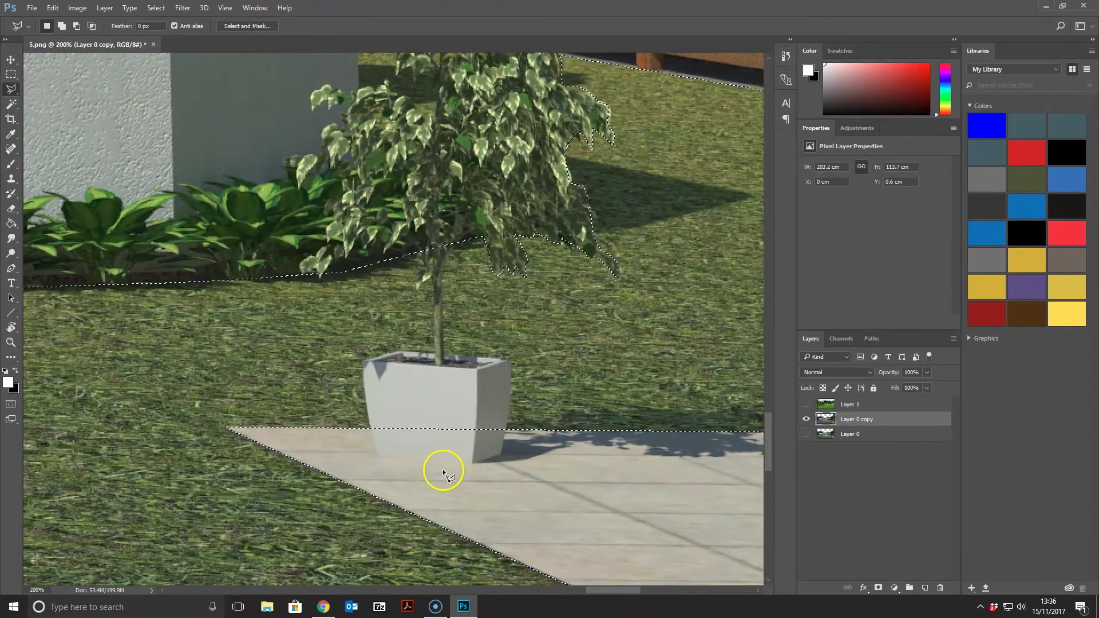
alt+click(368, 429)
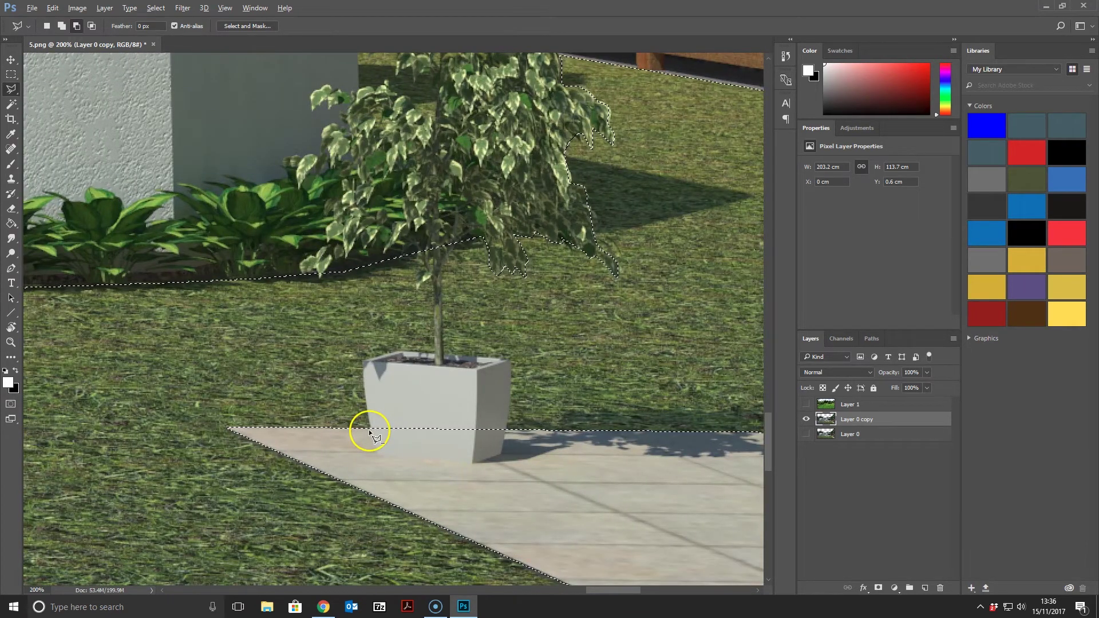
click(362, 361)
click(400, 349)
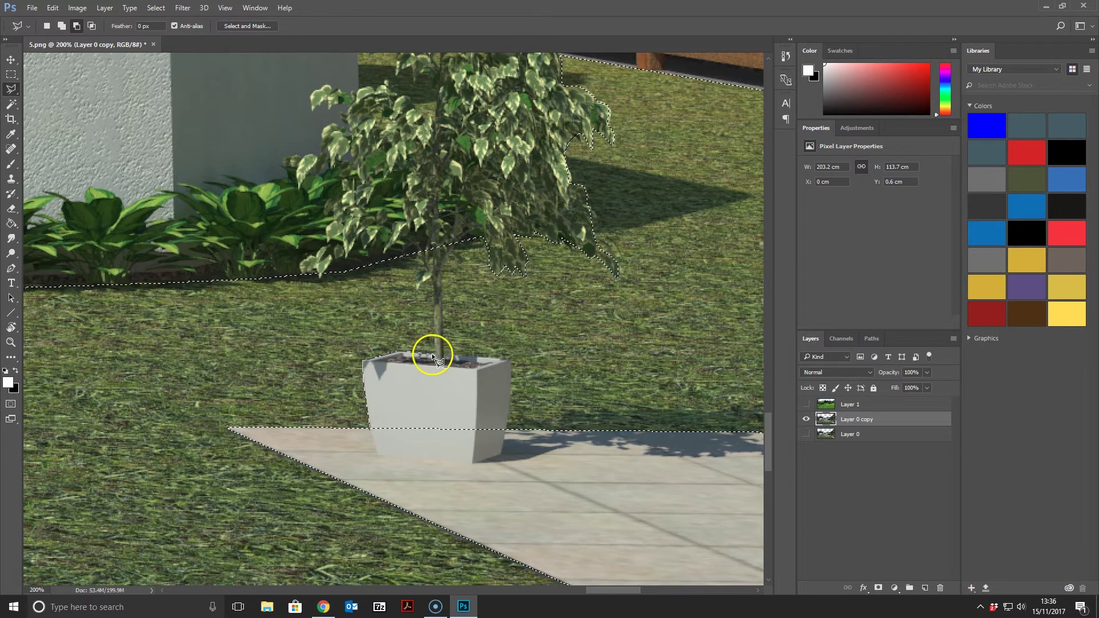
click(434, 352)
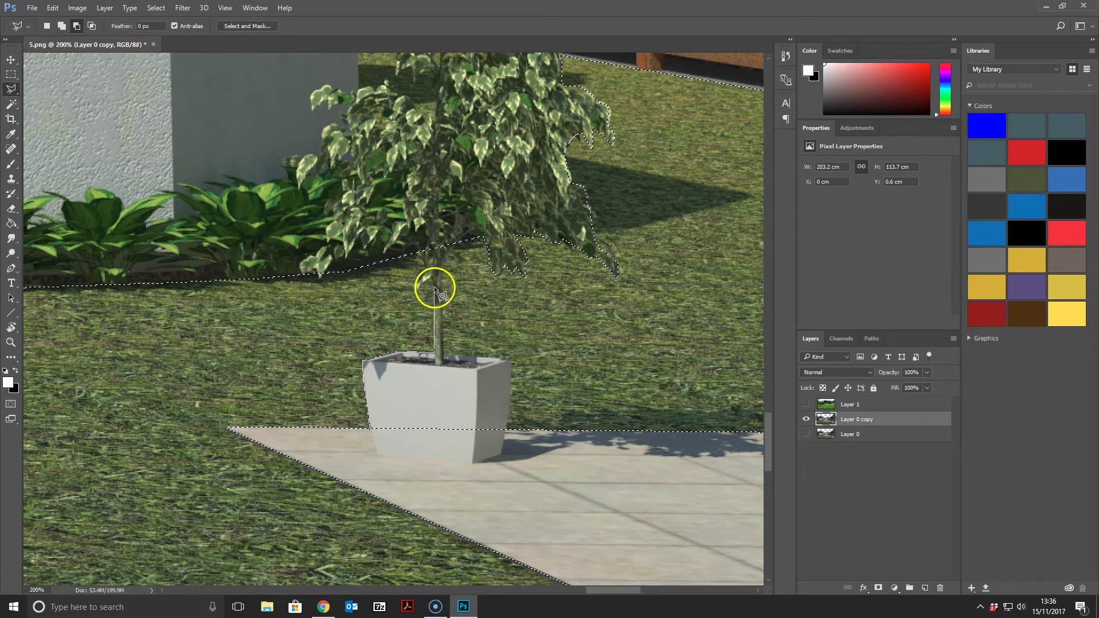
Step: Continue the subtracting outline up the trunk, around the low leaf and upper branches, and back to the trunk's other side
click(433, 279)
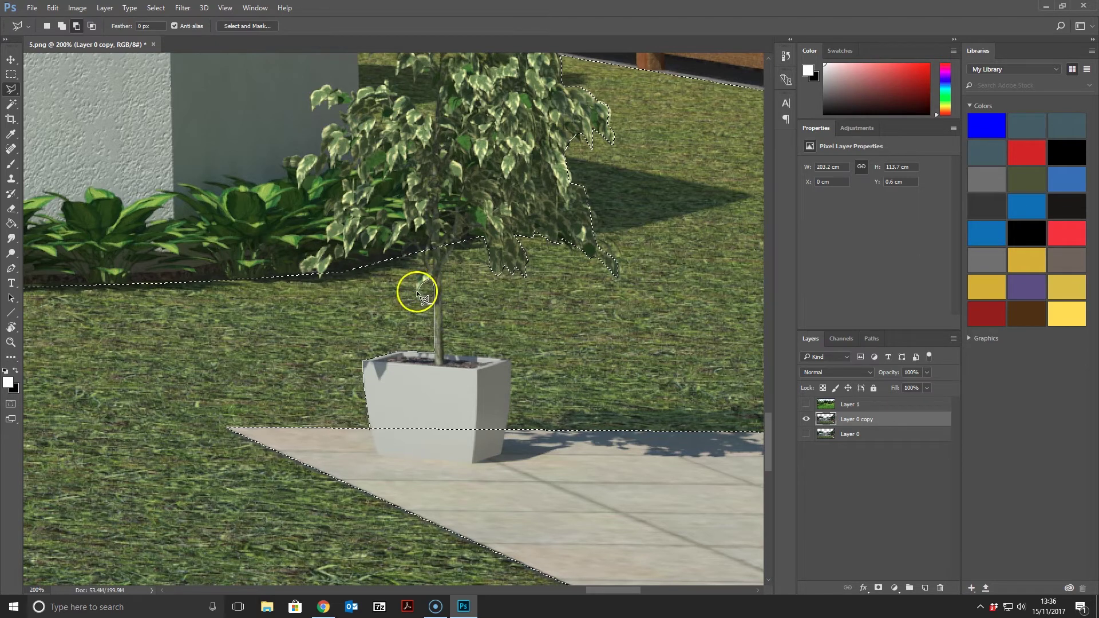
click(420, 255)
click(428, 215)
click(455, 220)
click(456, 240)
click(443, 263)
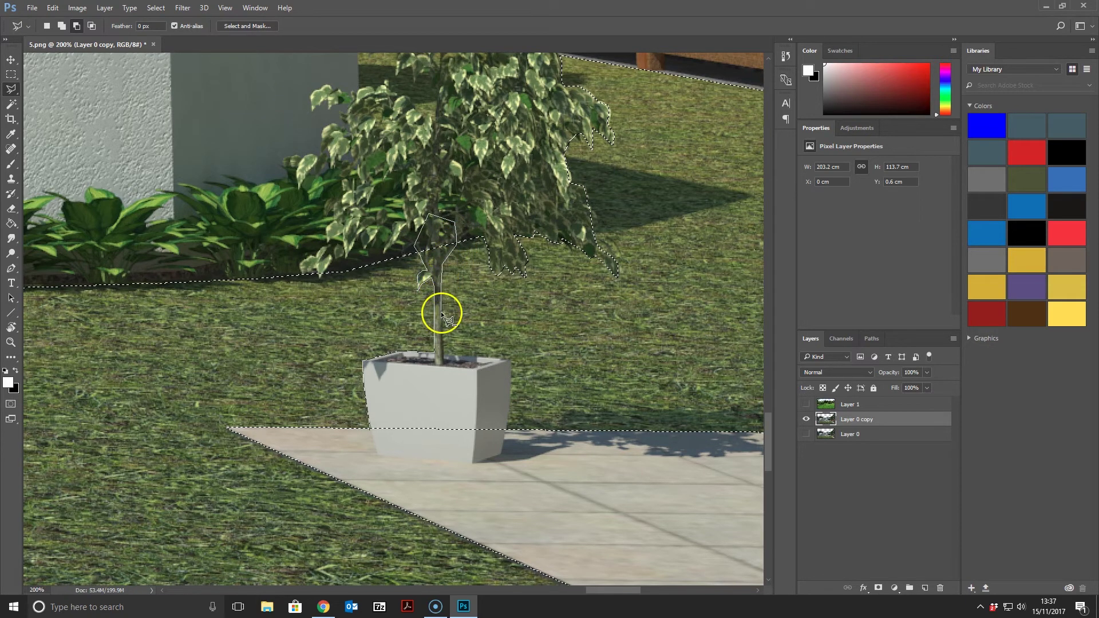
Step: Trace down the trunk and around the planter's right side, closing the outline to remove trunk and planter from the lawn selection
click(442, 354)
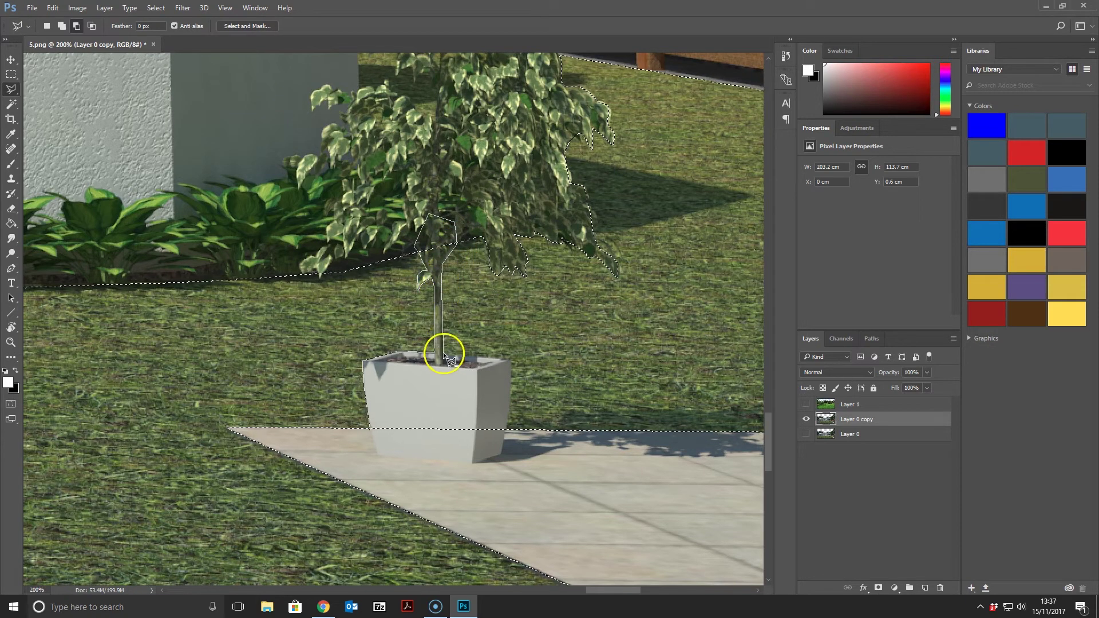
click(510, 360)
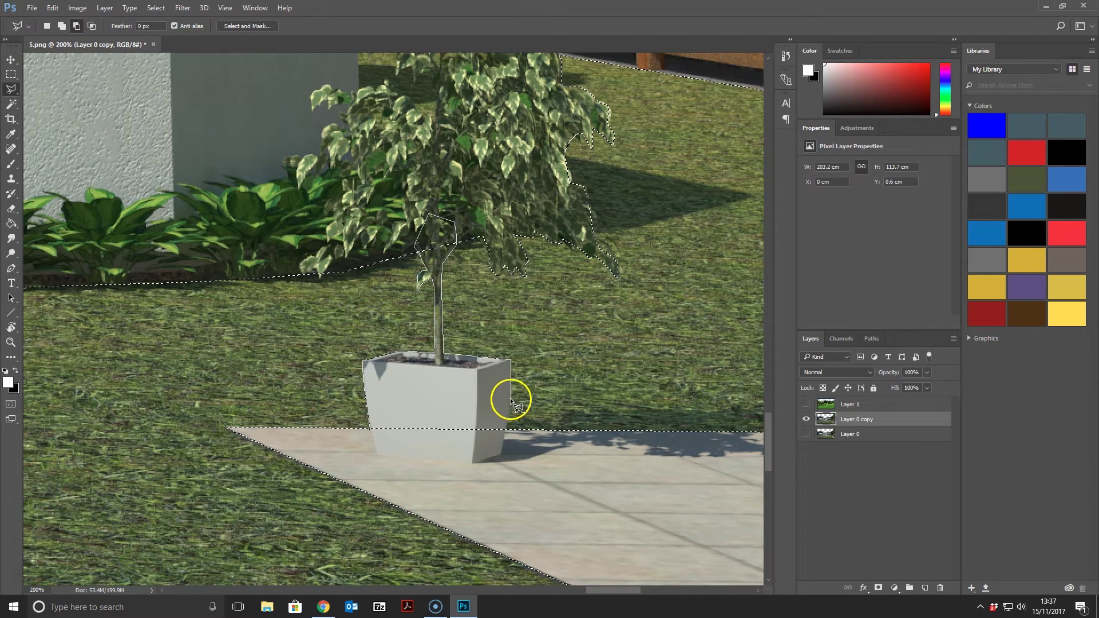
click(504, 440)
double_click(389, 448)
Step: Add the grass patch between the house wall and the potted tree's foliage to the lawn selection, following the leaf edges
scroll(515, 349, up, 1)
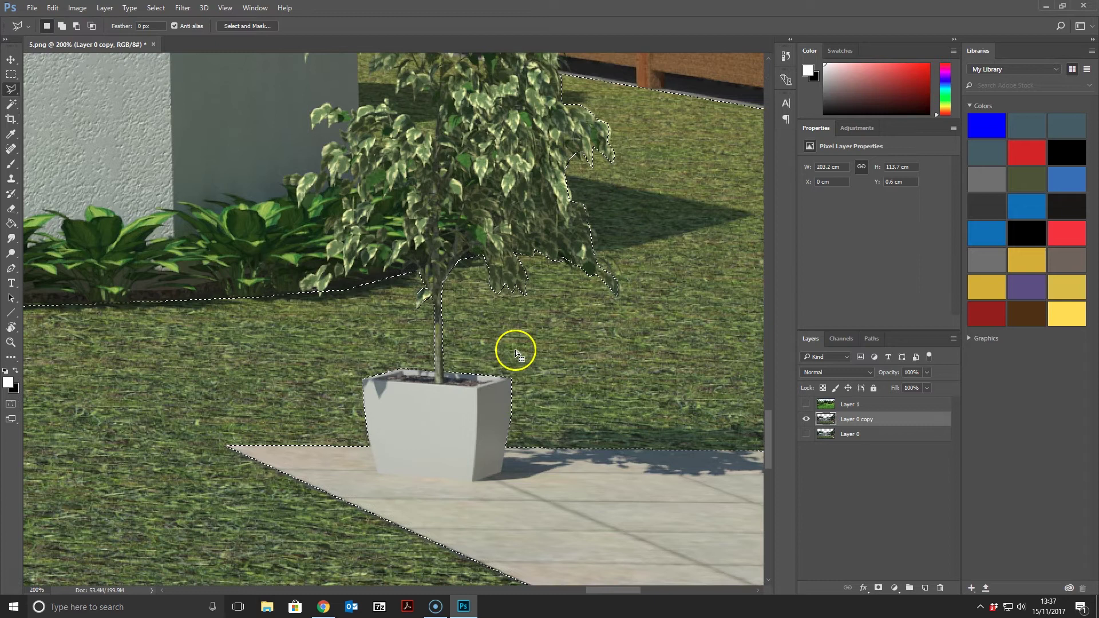
scroll(516, 351, up, 4)
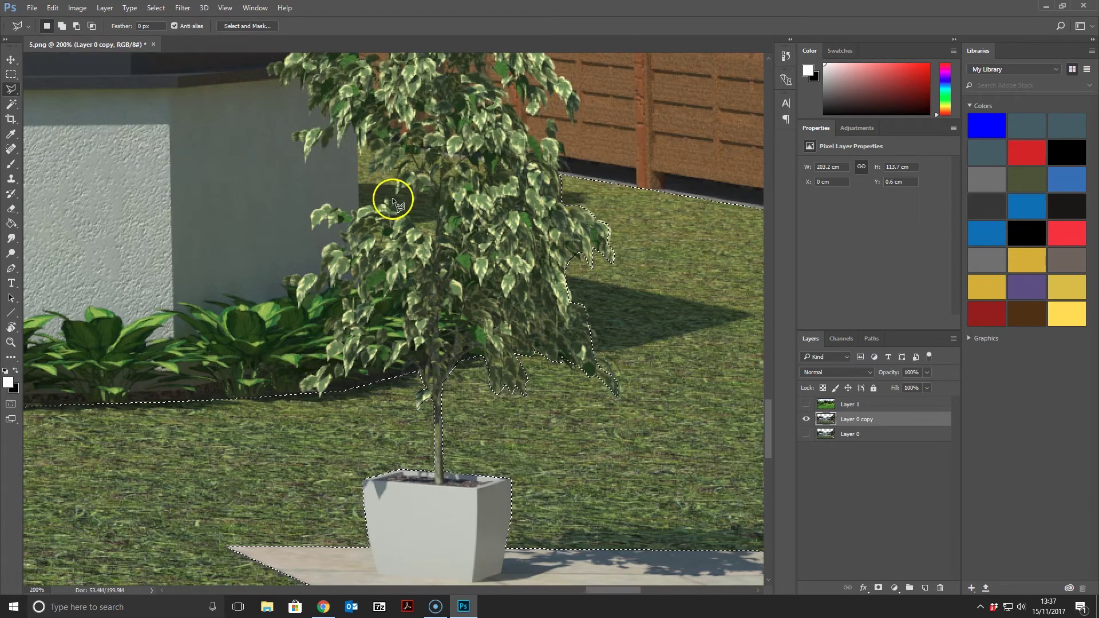
shift+click(359, 137)
click(359, 205)
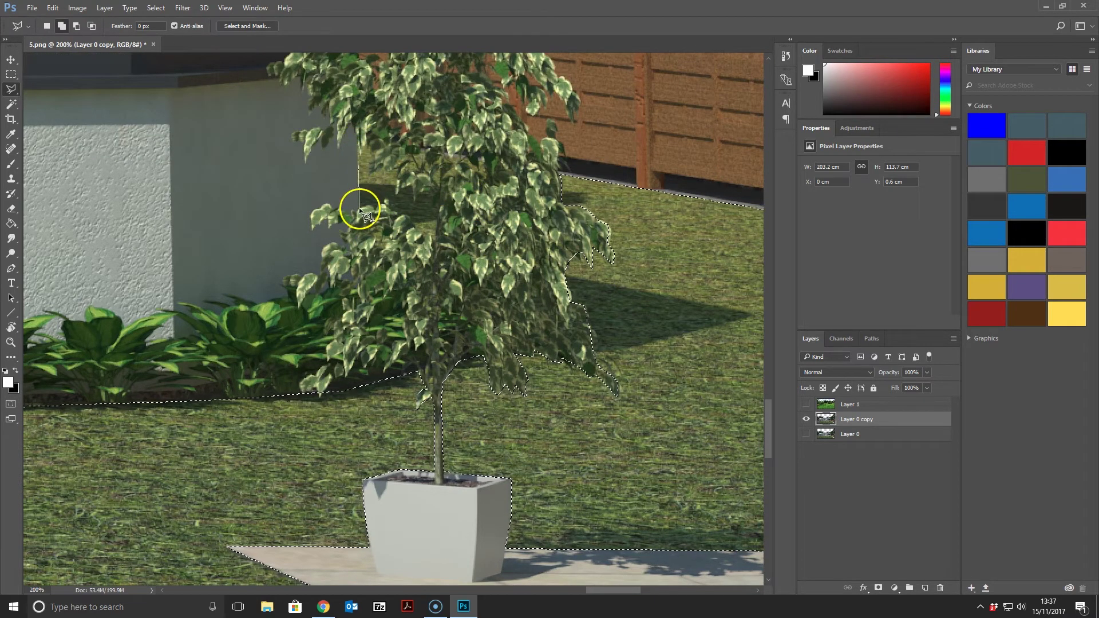
click(395, 216)
click(428, 234)
click(435, 214)
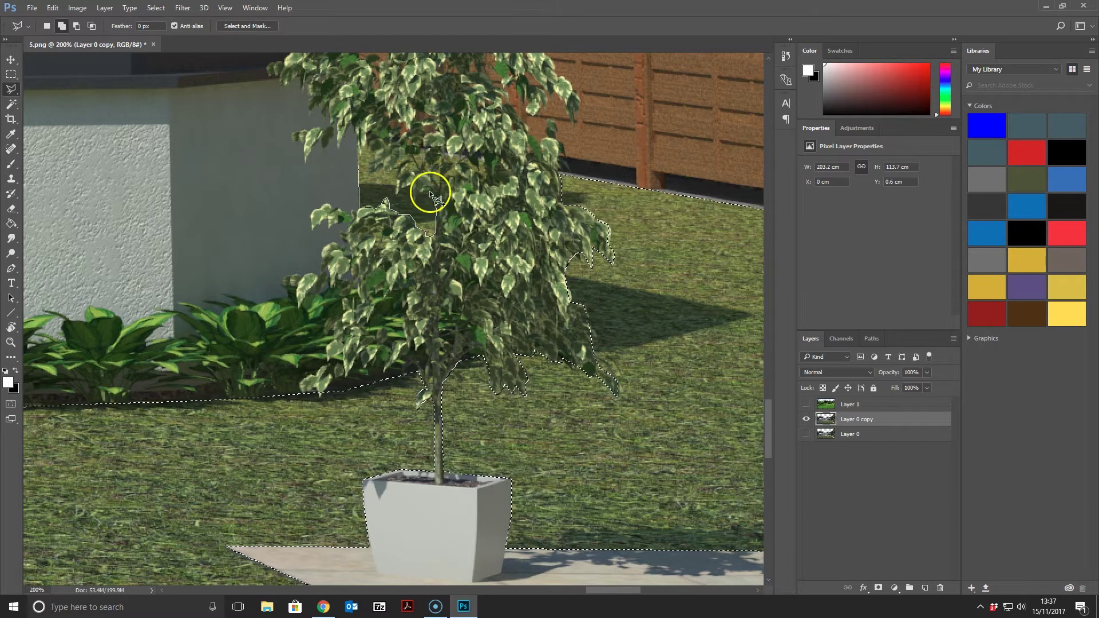
click(427, 192)
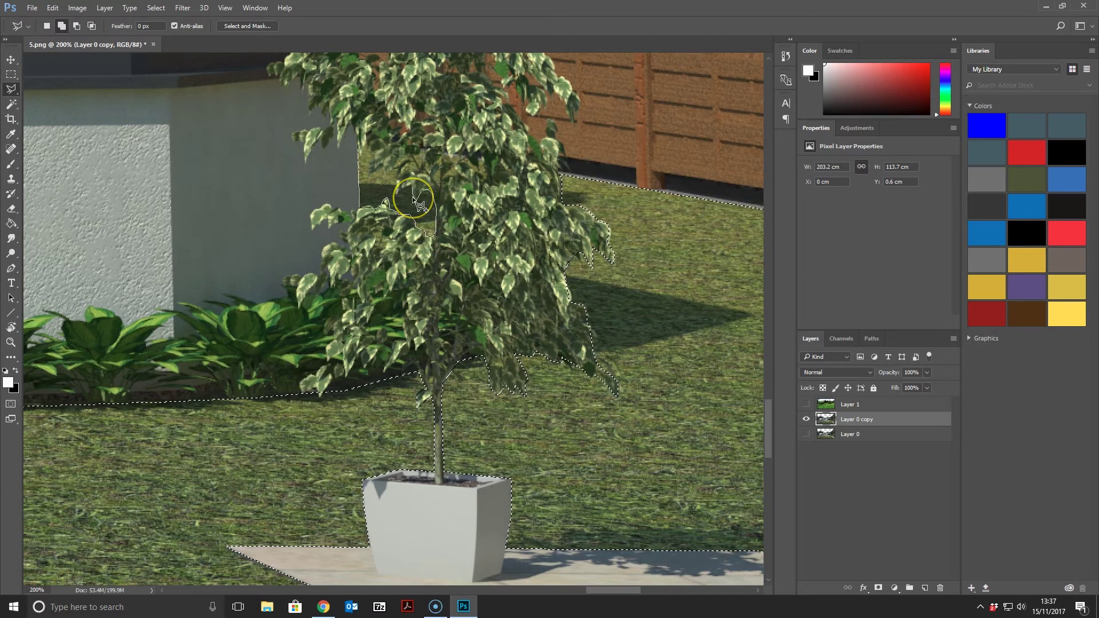
click(413, 189)
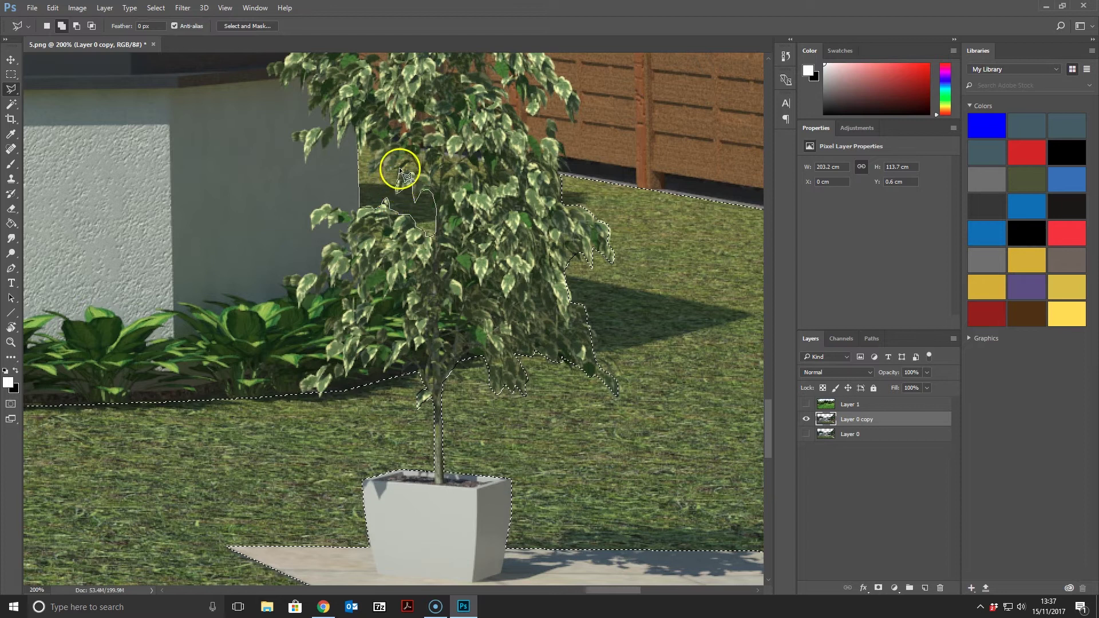
click(383, 170)
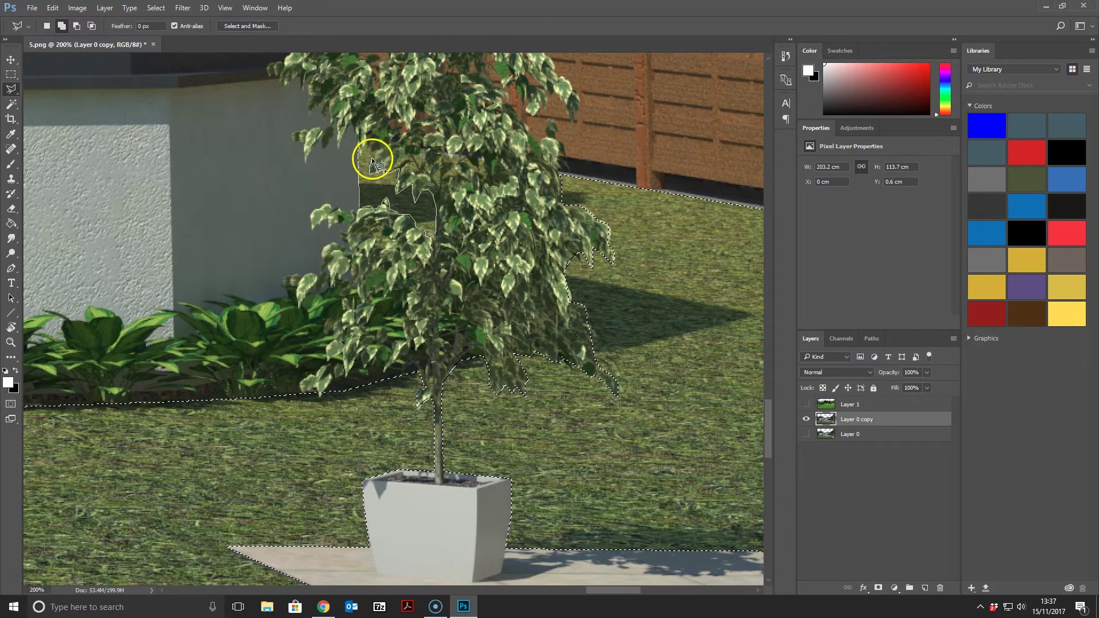
click(361, 157)
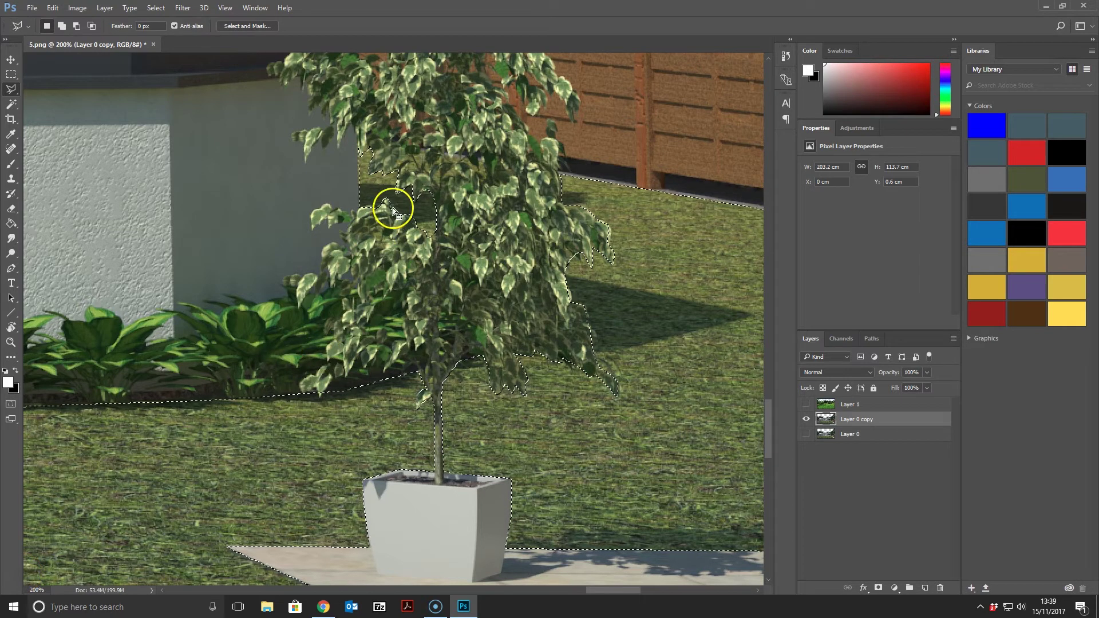
click(392, 208)
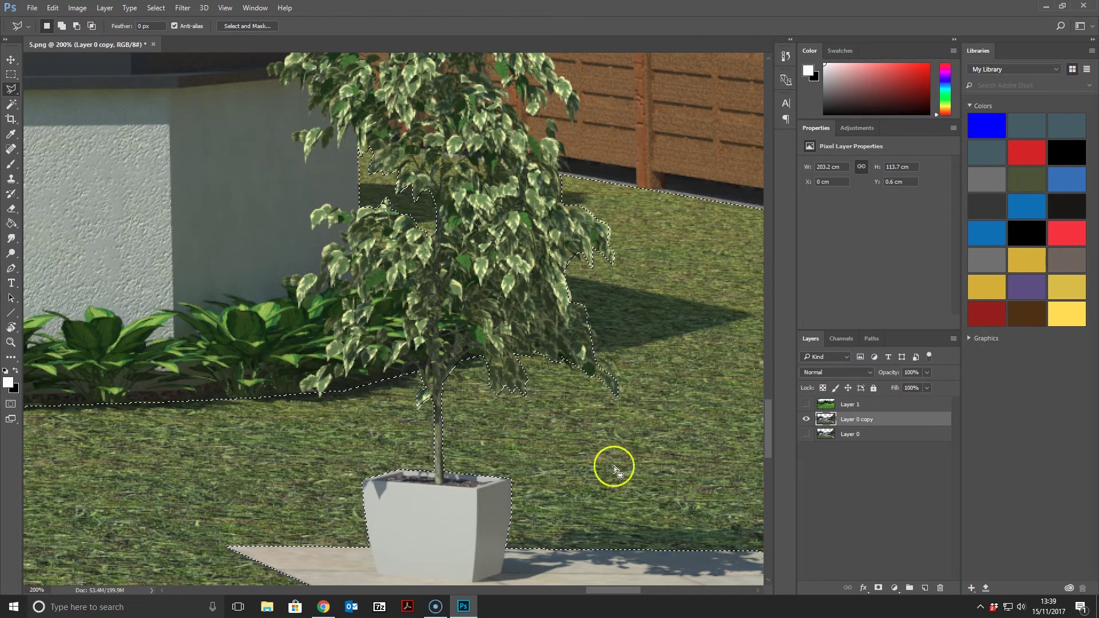
Step: Add the small grass gap between the second wooden stool's legs to the lawn selection with the Polygonal Lasso
key(ctrl+0)
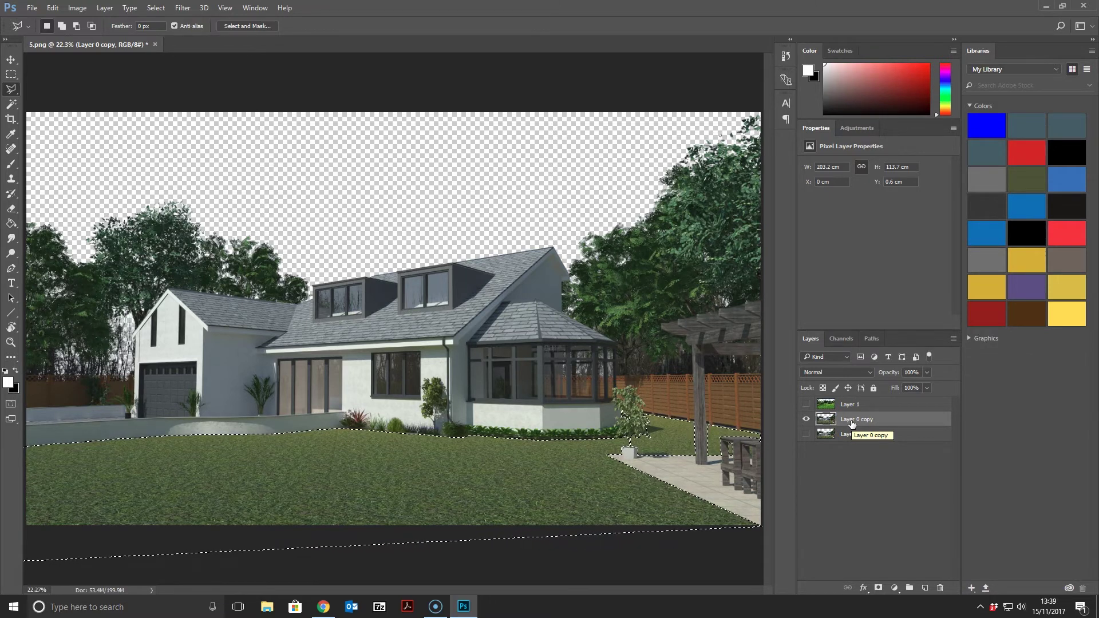
click(832, 419)
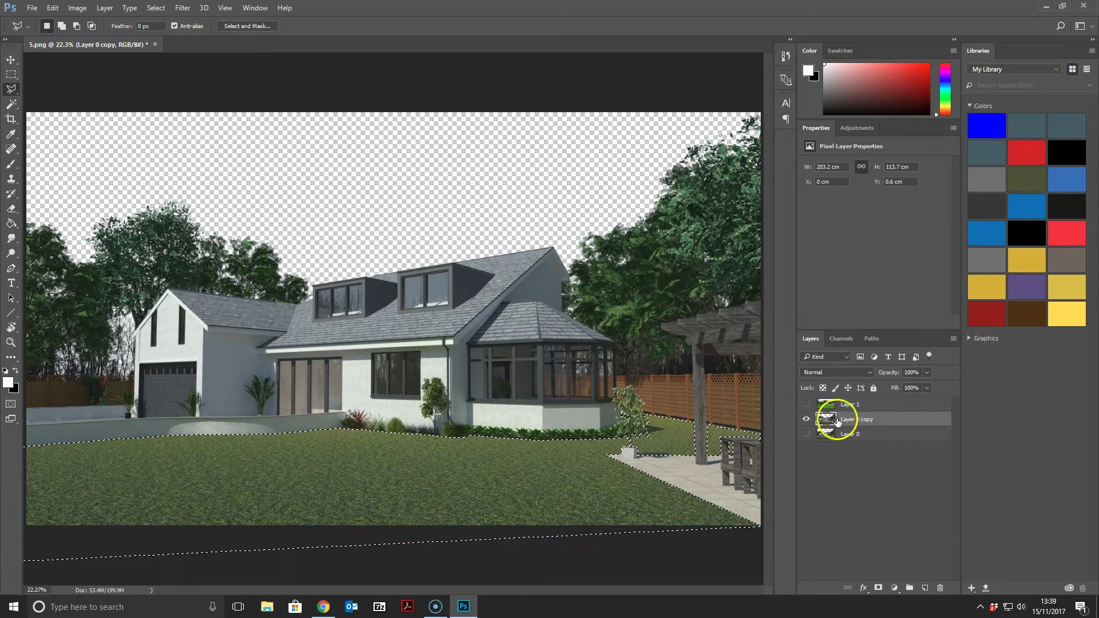
key(ctrl+plus)
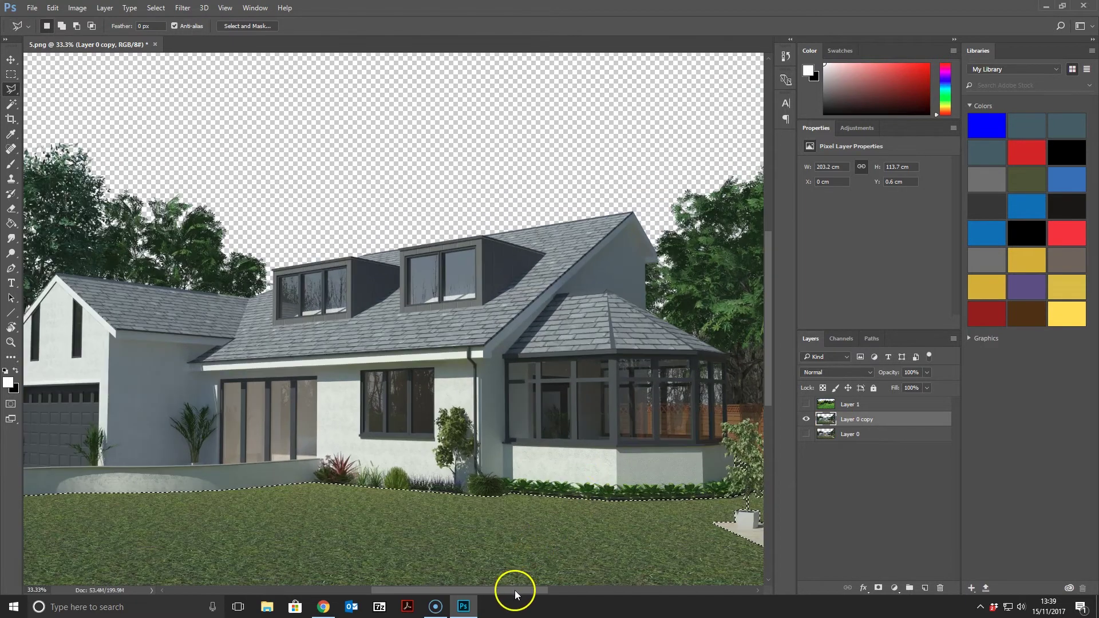
drag(514, 590, 640, 586)
scroll(454, 484, down, 1)
scroll(351, 497, down, 3)
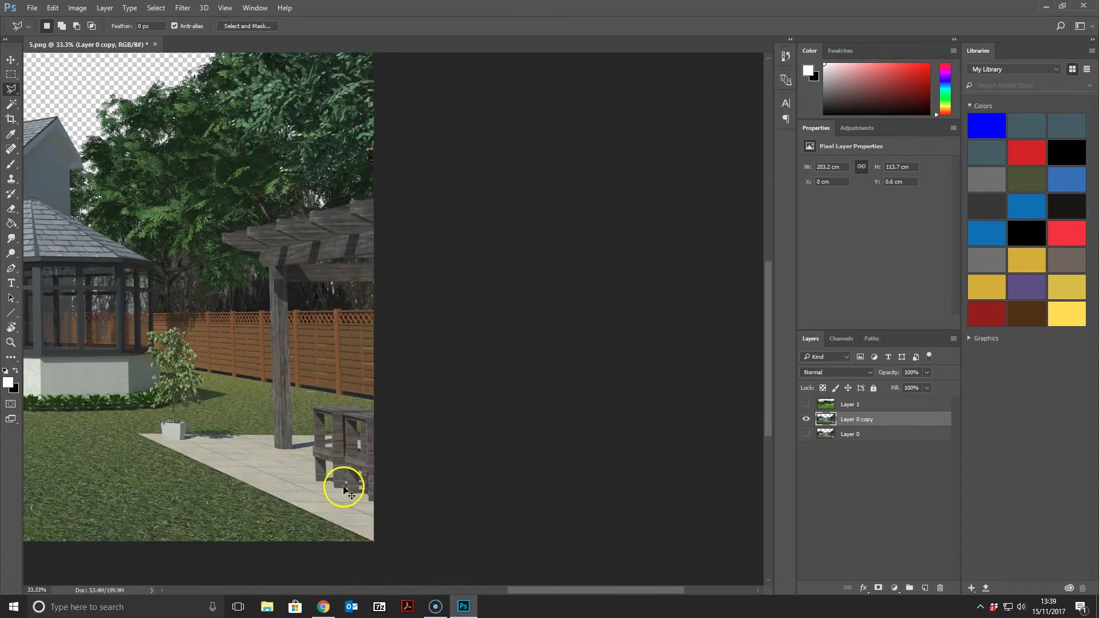
scroll(348, 475, up, 2)
scroll(348, 471, down, 2)
scroll(350, 497, down, 1)
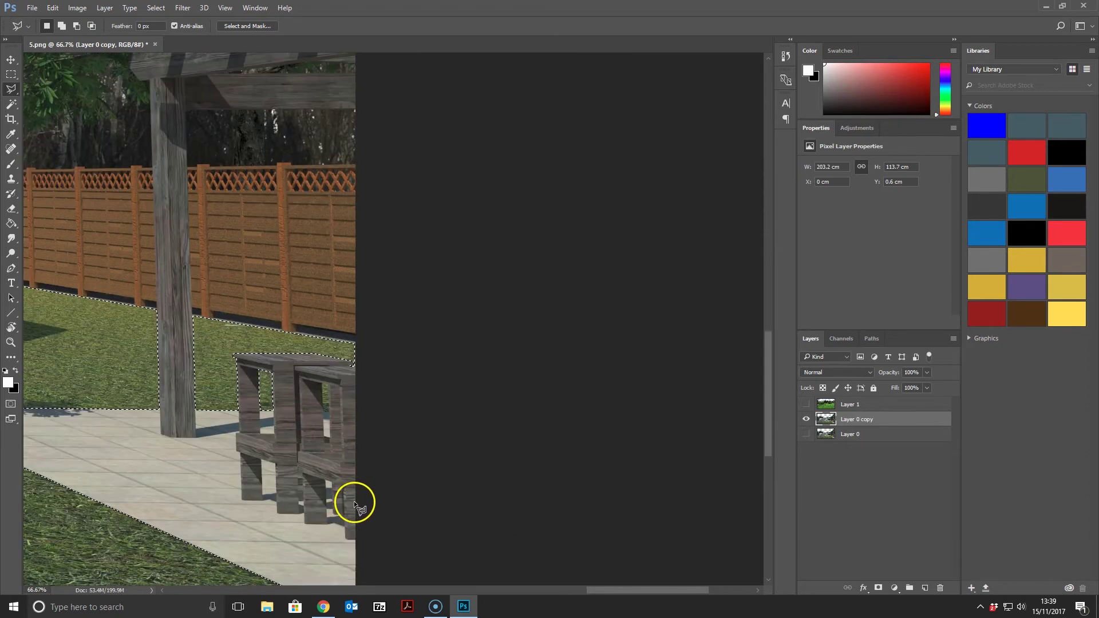
scroll(355, 502, up, 3)
drag(688, 588, 662, 593)
scroll(620, 505, down, 1)
scroll(620, 503, down, 2)
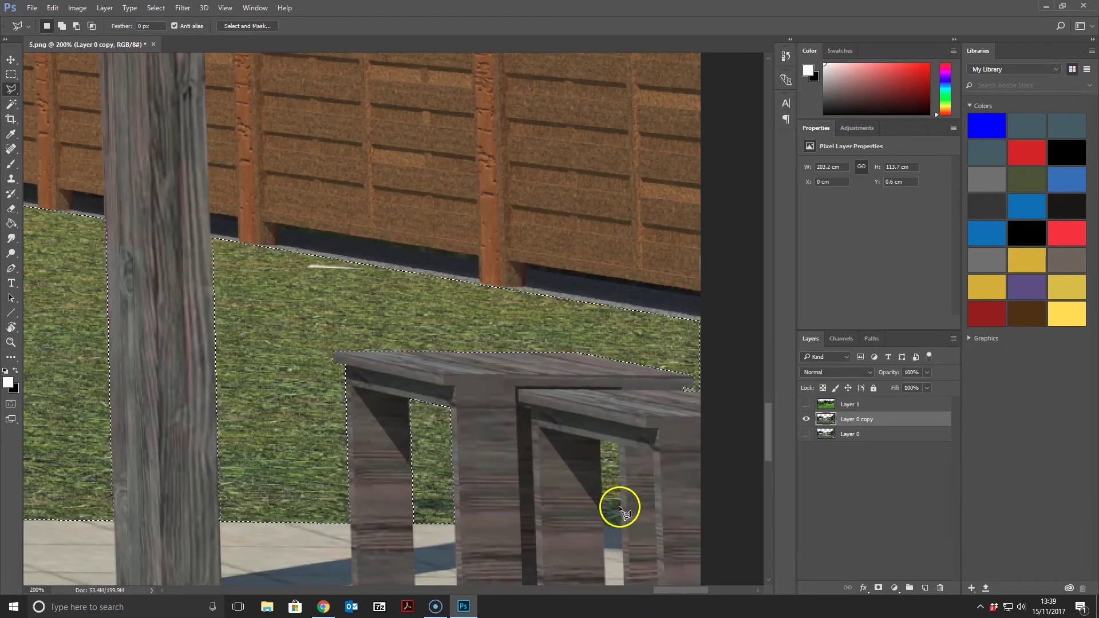
click(620, 507)
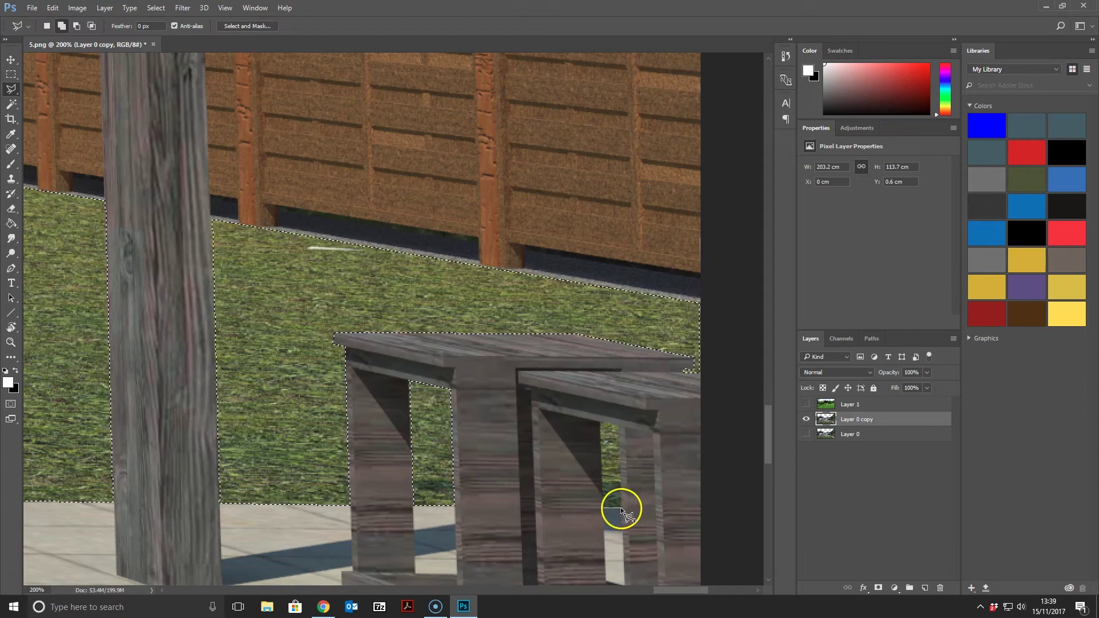
click(618, 424)
click(600, 423)
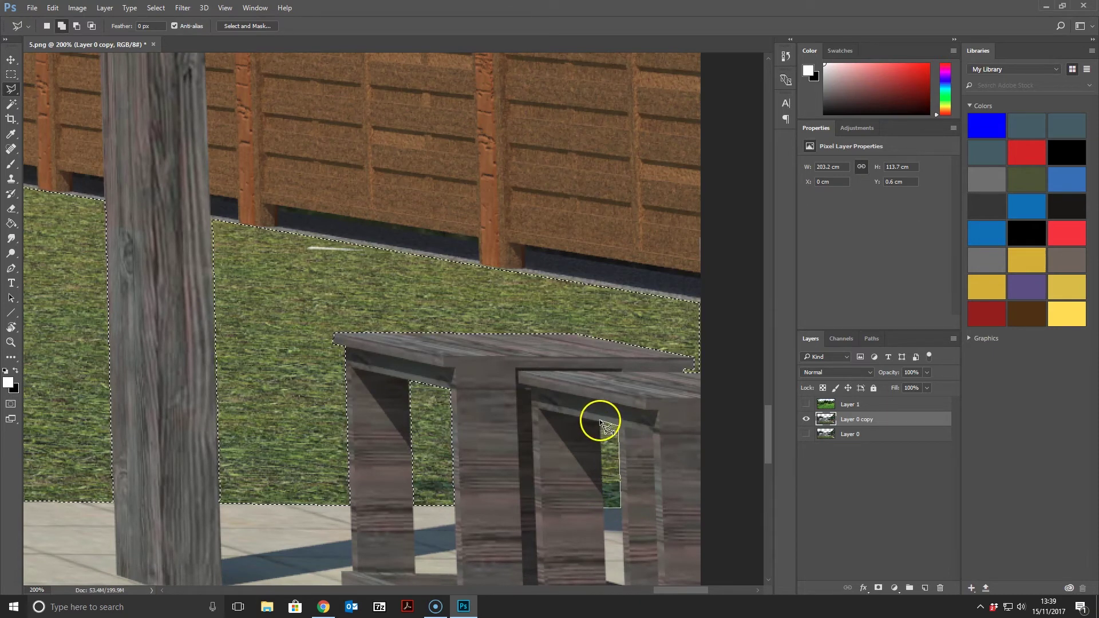
click(604, 507)
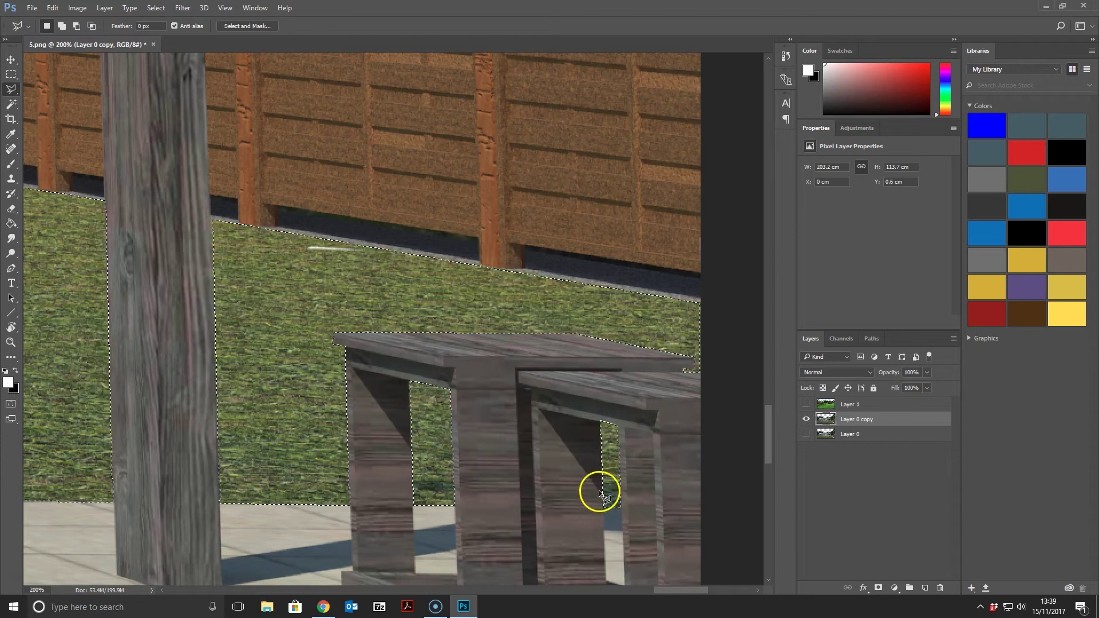
Step: Make the lawn photo on Layer 1 visible and set it as the active layer, keeping the lawn selection
key(ctrl+0)
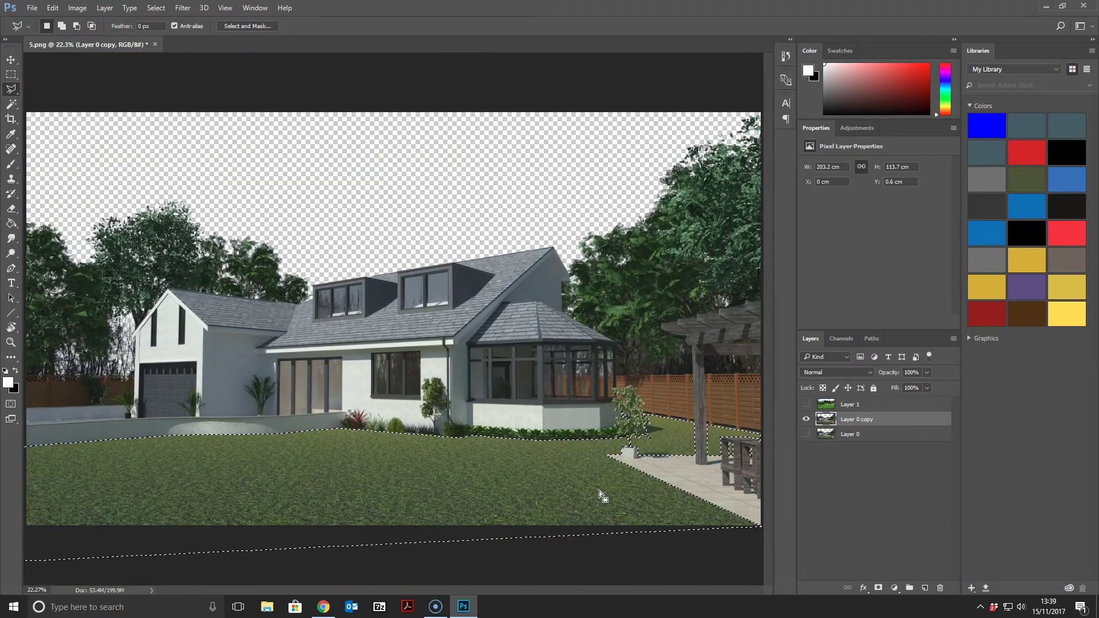
click(807, 404)
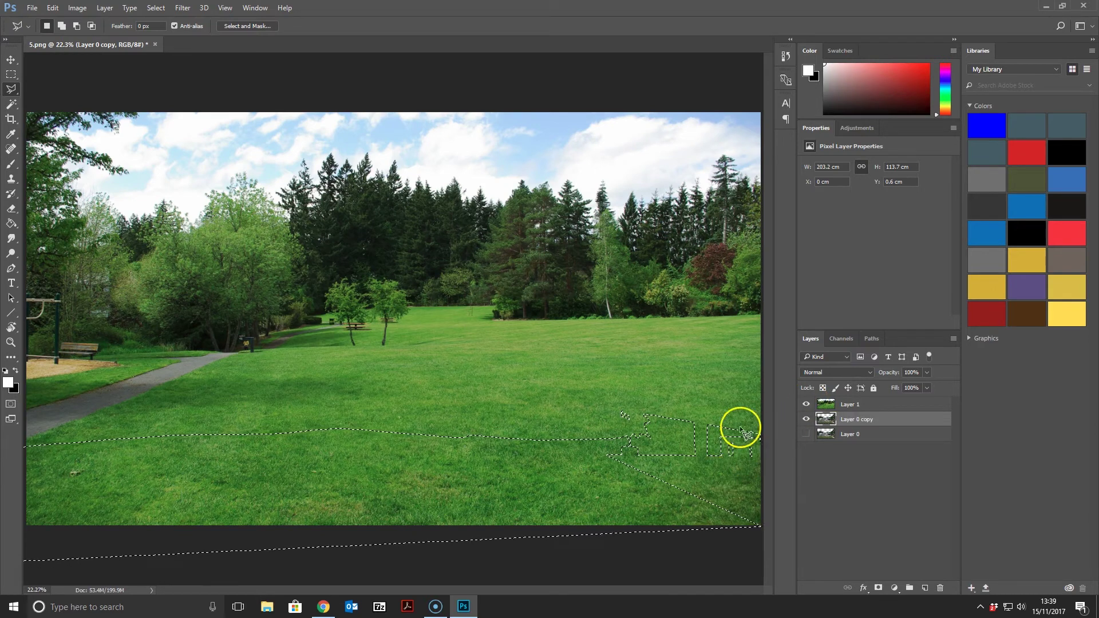
click(861, 404)
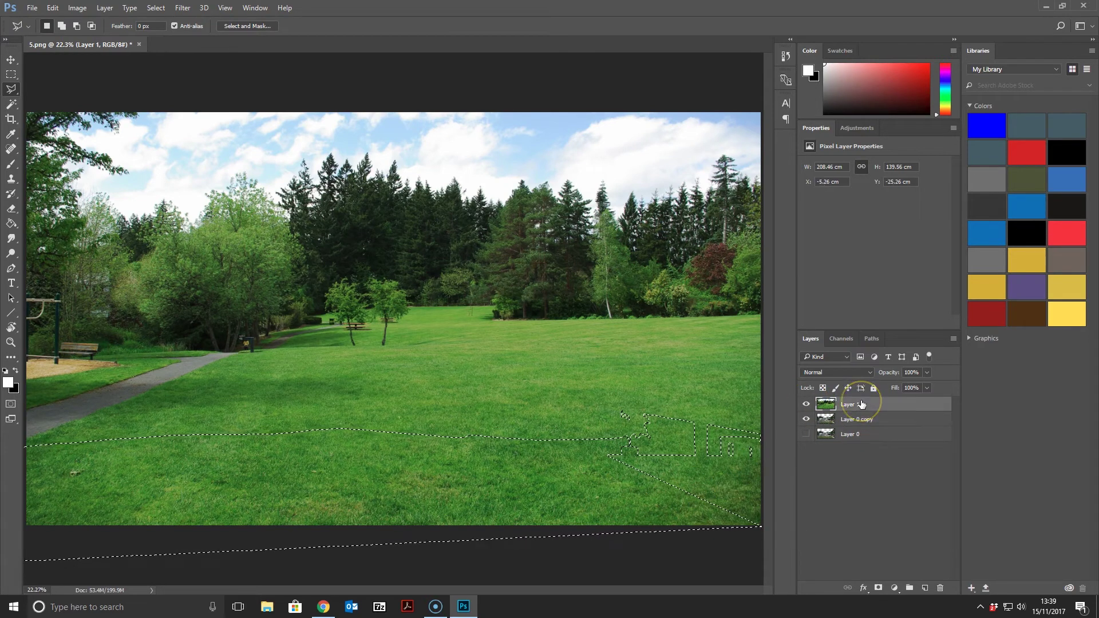
Step: Copy the selected lawn area from Layer 1 to a new layer, and hide the full lawn photo
right_click(482, 472)
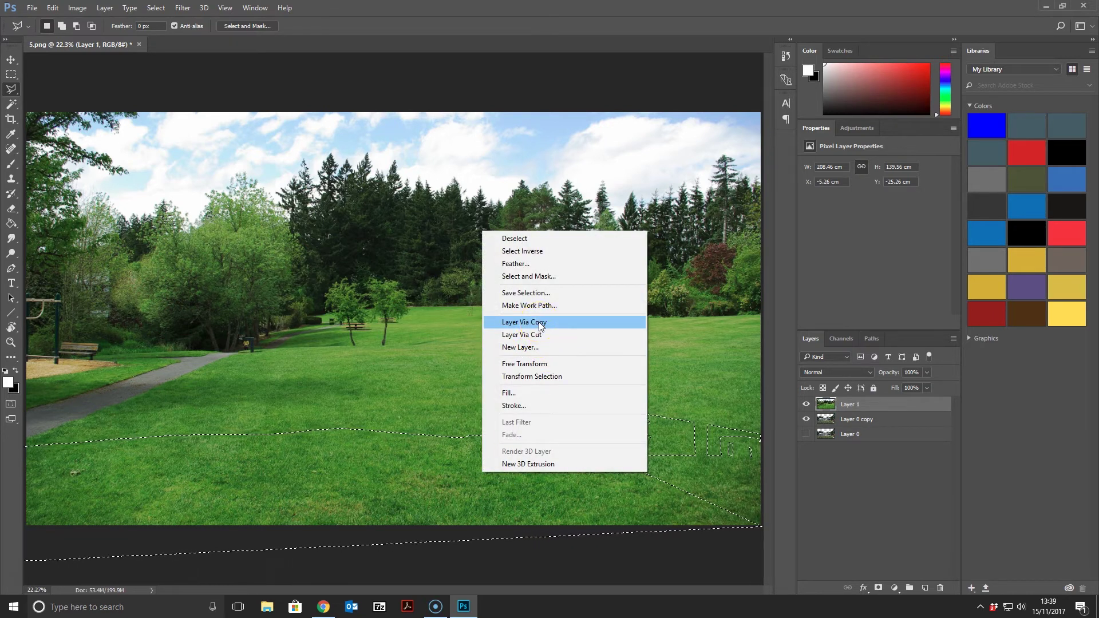
click(540, 323)
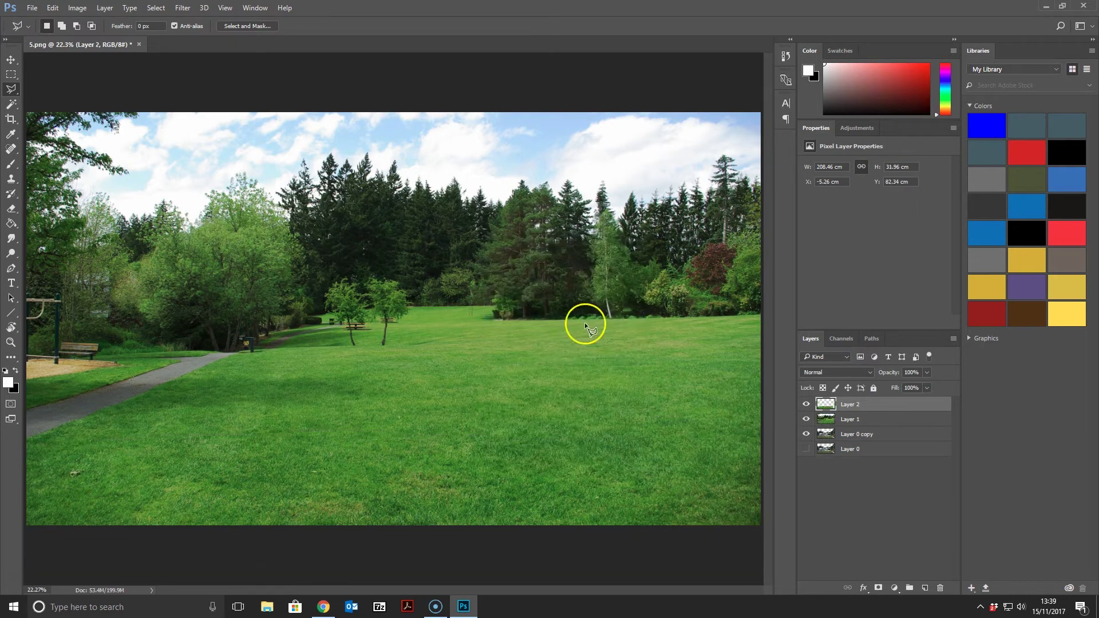
click(804, 420)
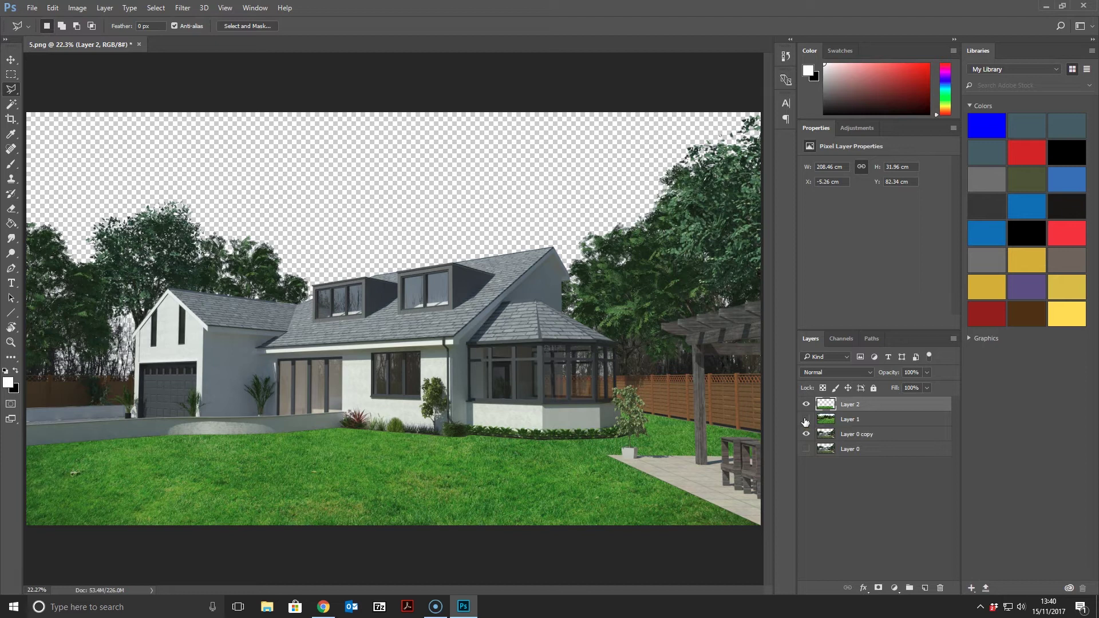
click(807, 419)
Step: Apply Hue/Saturation to the cut-out lawn on Layer 2 with hue about -11, saturation about -57 and lightness about -13
click(77, 8)
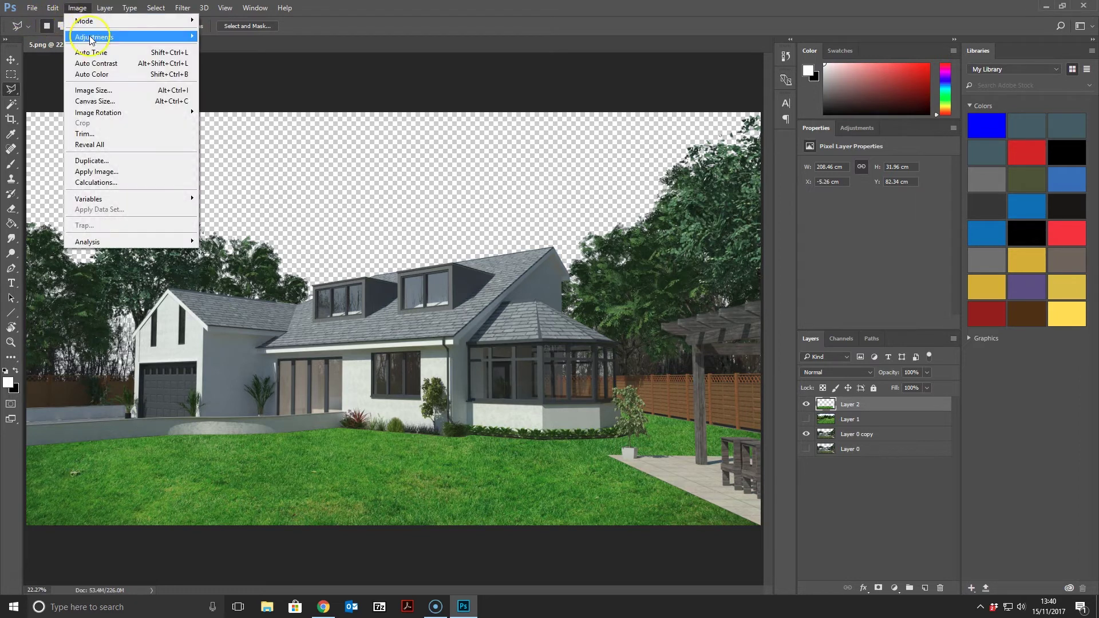
mouse_move(90, 39)
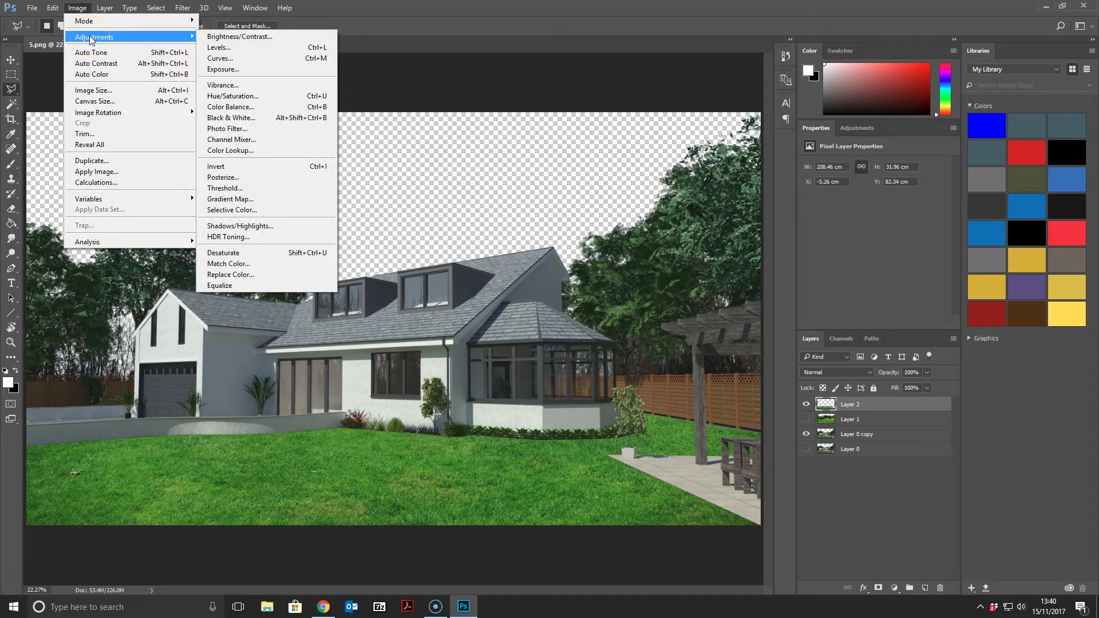
click(232, 96)
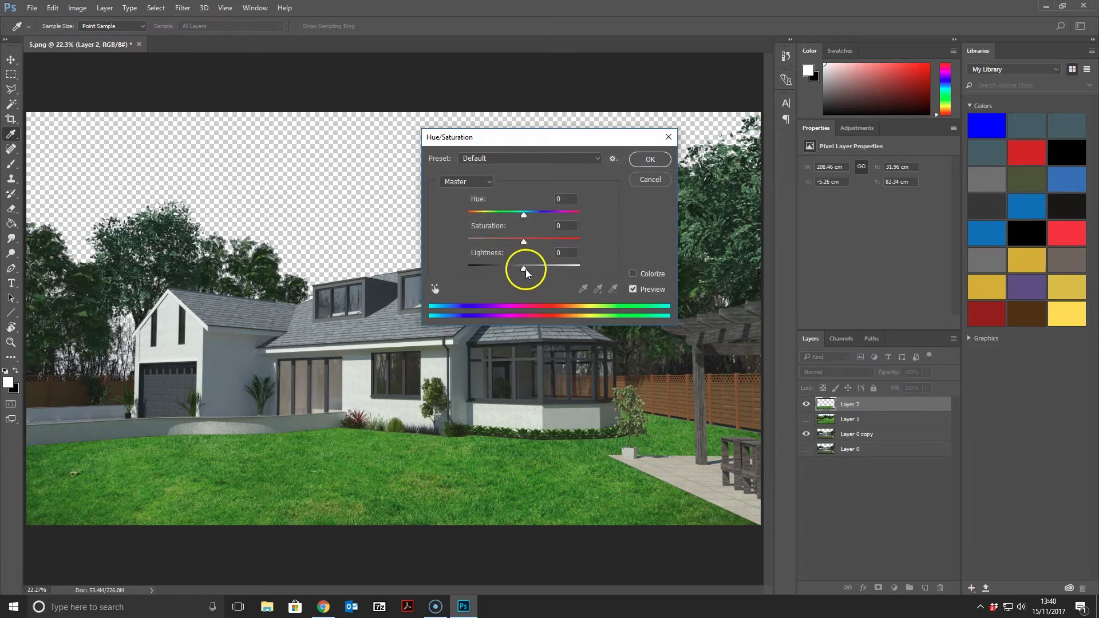
drag(523, 241, 515, 216)
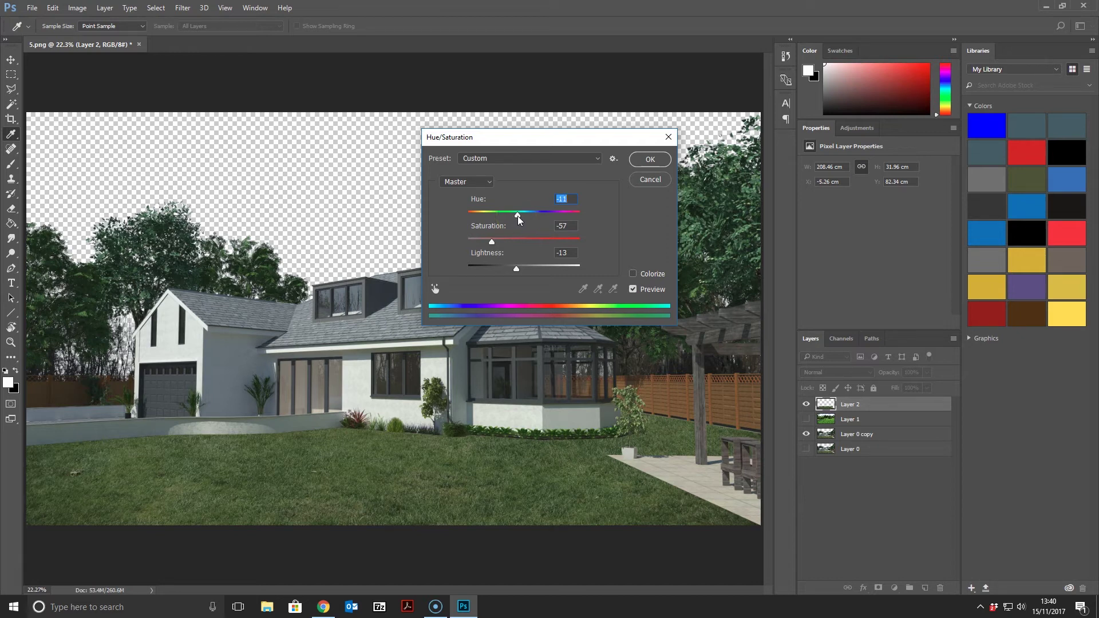
click(652, 160)
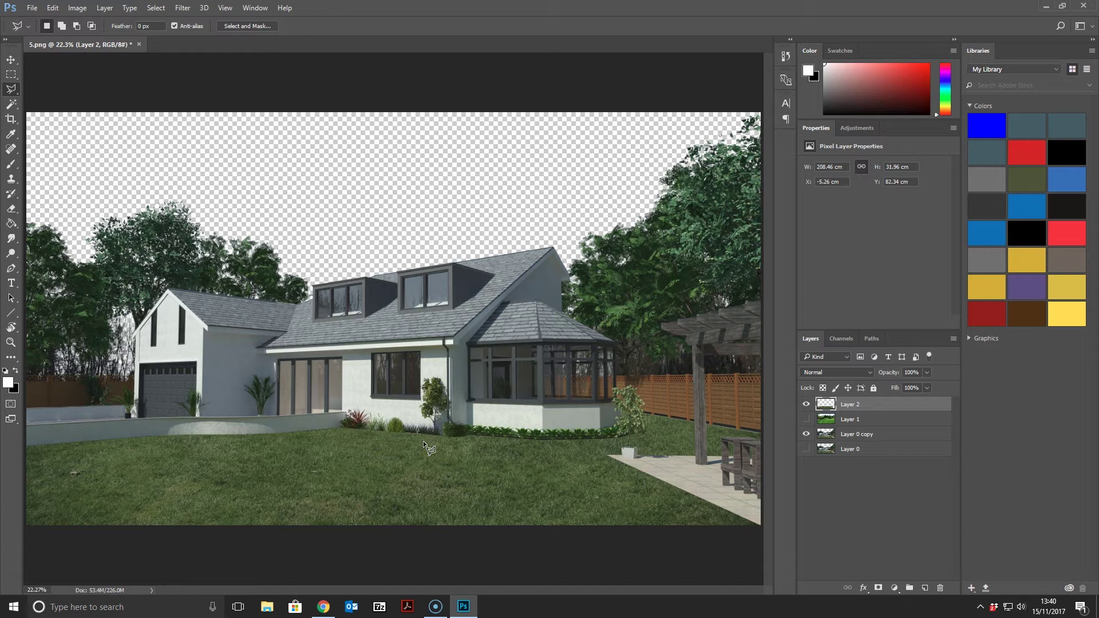
Step: Compare the photo lawn with the rendered grass by toggling Layer 2's visibility, and leave Layer 2 hidden
click(807, 405)
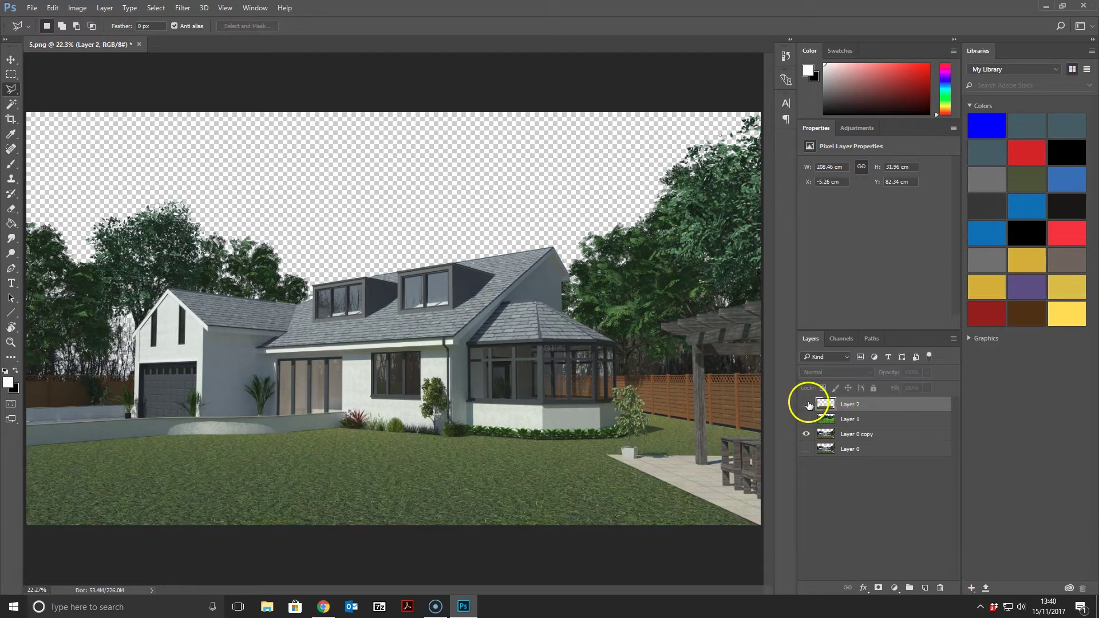
click(806, 404)
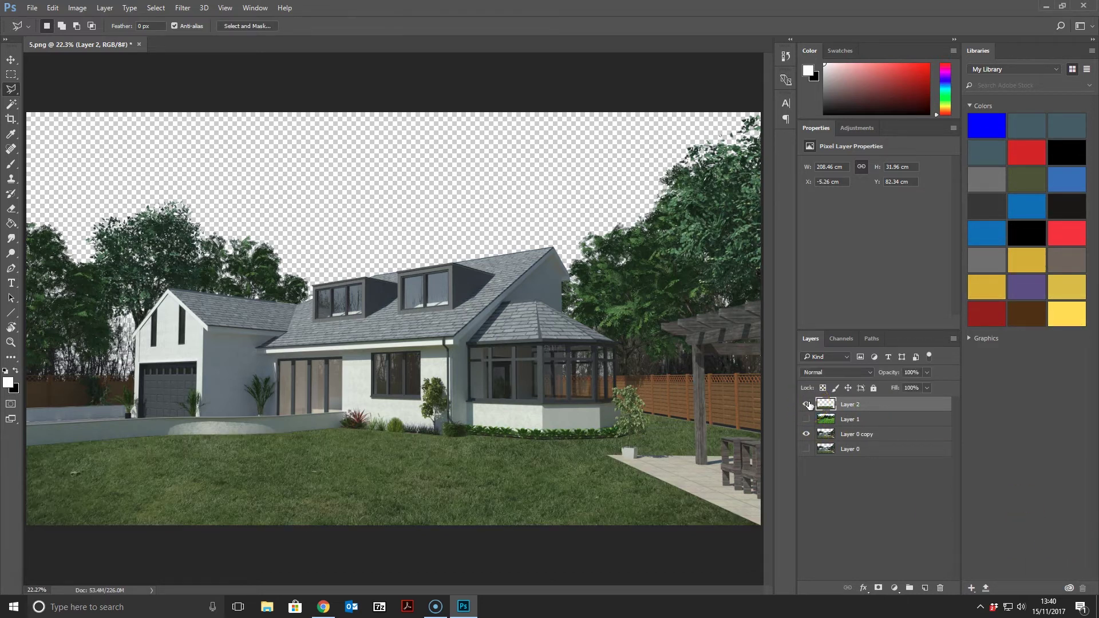
click(806, 404)
click(807, 404)
click(806, 404)
click(806, 404)
click(806, 404)
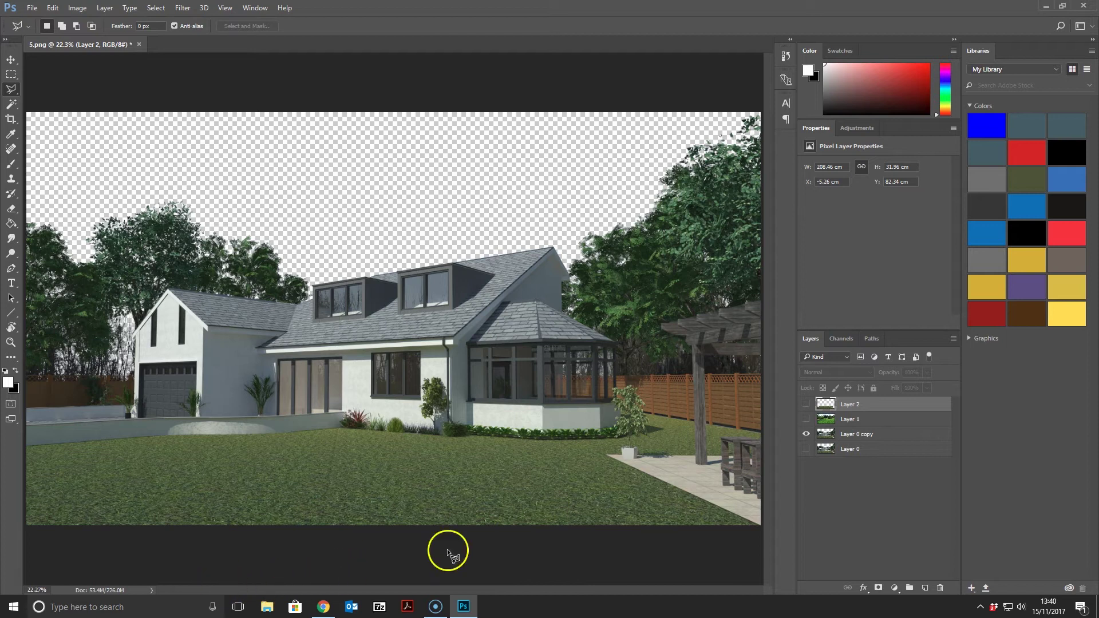
Step: Select the small shaded grass patch between the house wall and the potted tree's foliage with the Polygonal Lasso
key(ctrl+plus)
key(ctrl+plus)
key(ctrl+plus)
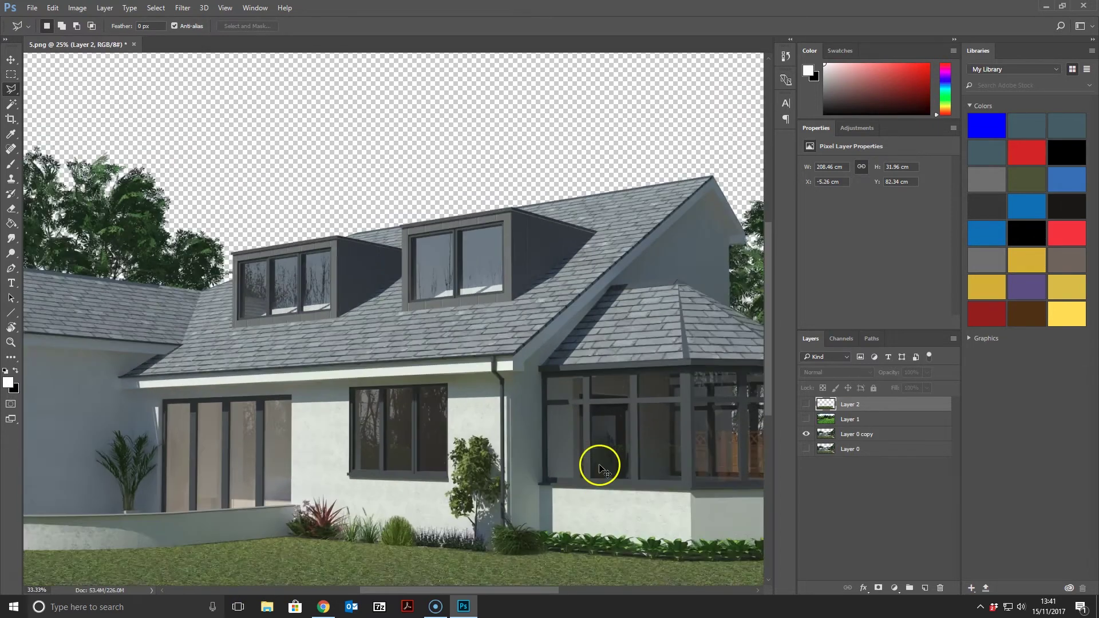
drag(507, 586, 554, 589)
scroll(593, 535, down, 2)
scroll(544, 550, right, 5)
scroll(466, 508, down, 3)
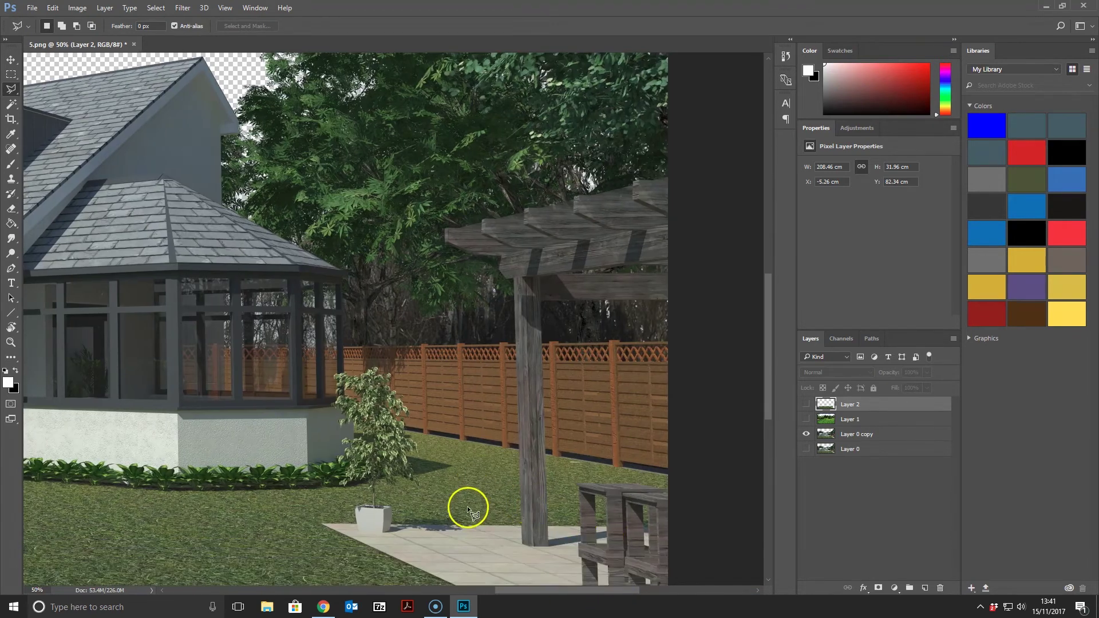
key(ctrl+plus)
key(ctrl+plus)
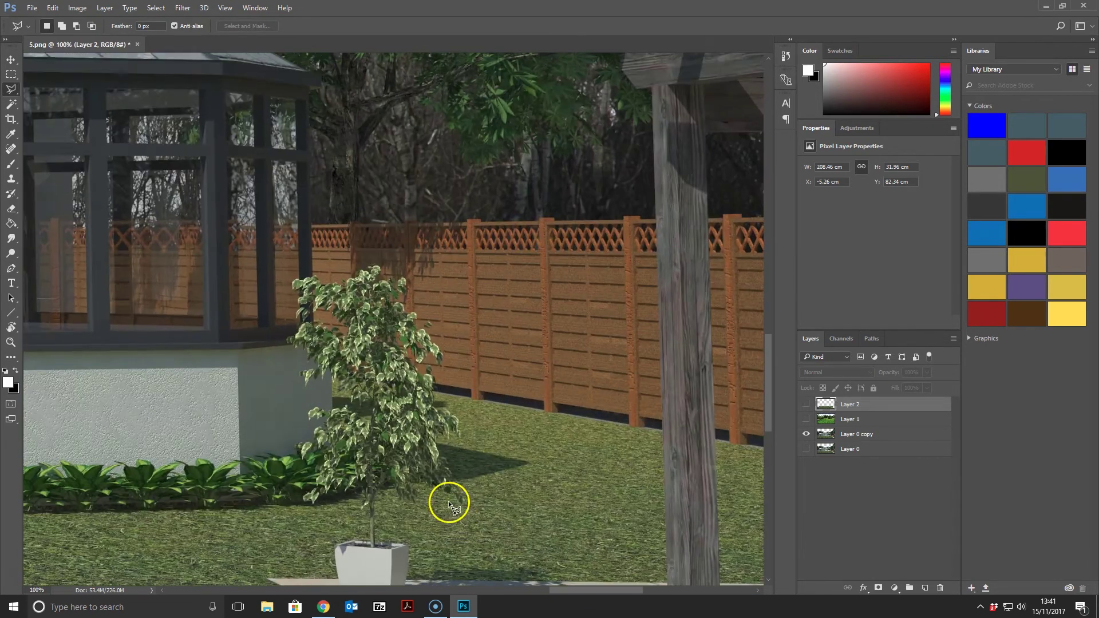
scroll(493, 470, down, 2)
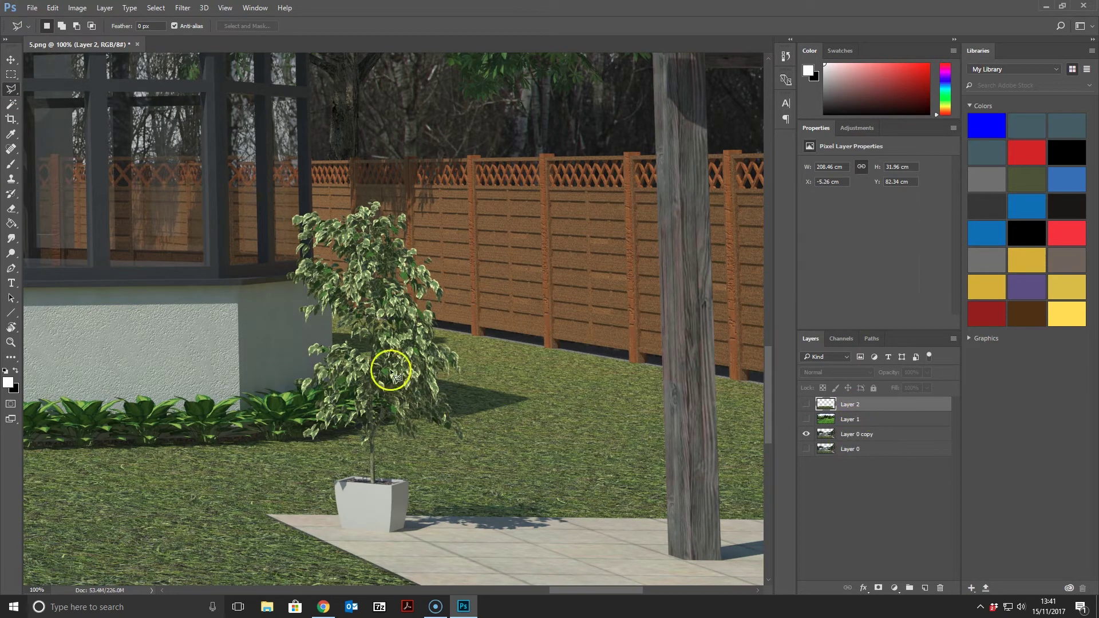
click(332, 334)
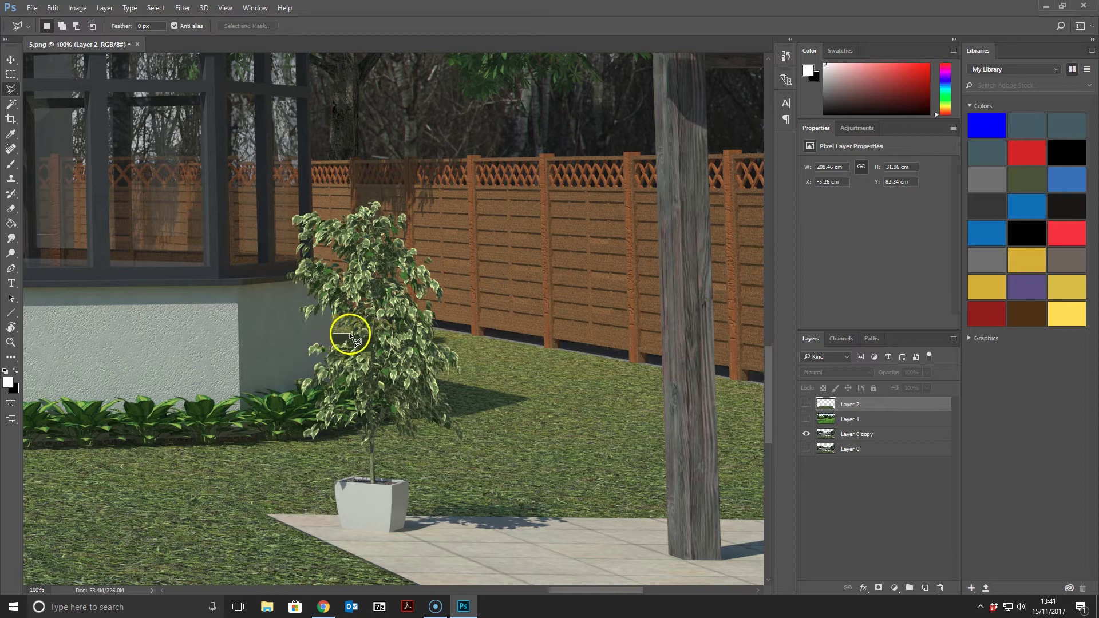
click(350, 333)
click(360, 337)
click(361, 342)
click(369, 343)
click(358, 350)
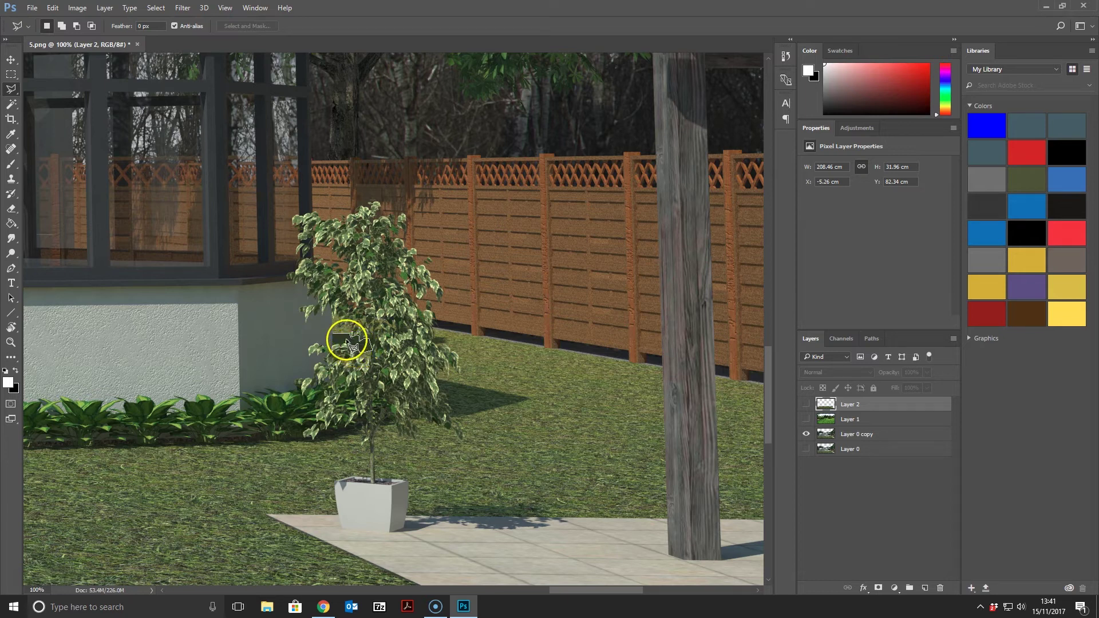
click(343, 350)
click(332, 345)
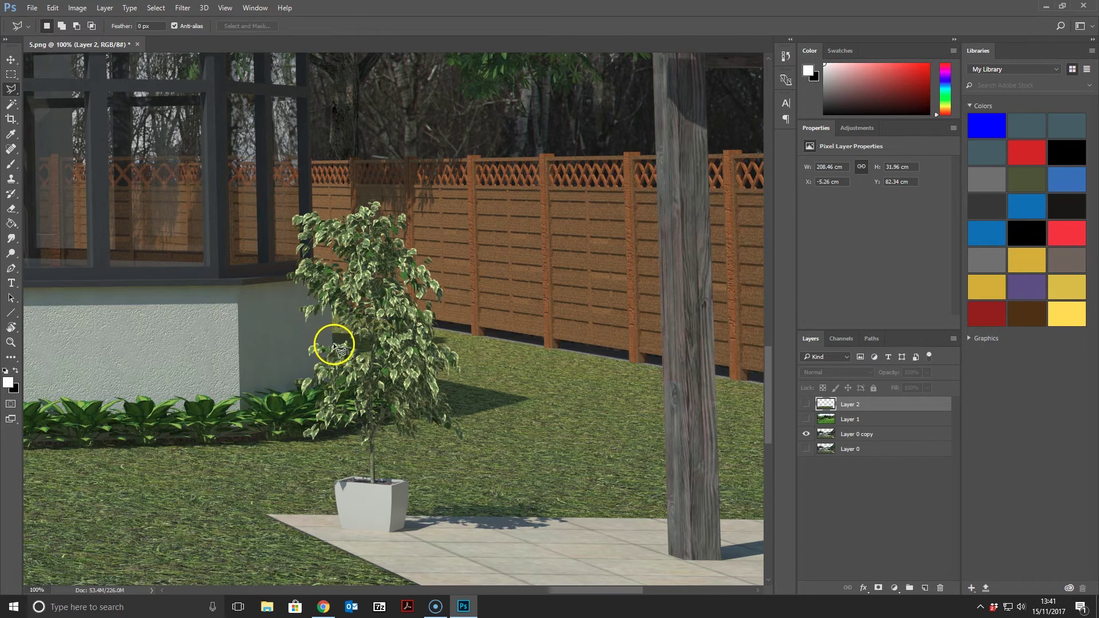
click(332, 335)
click(352, 335)
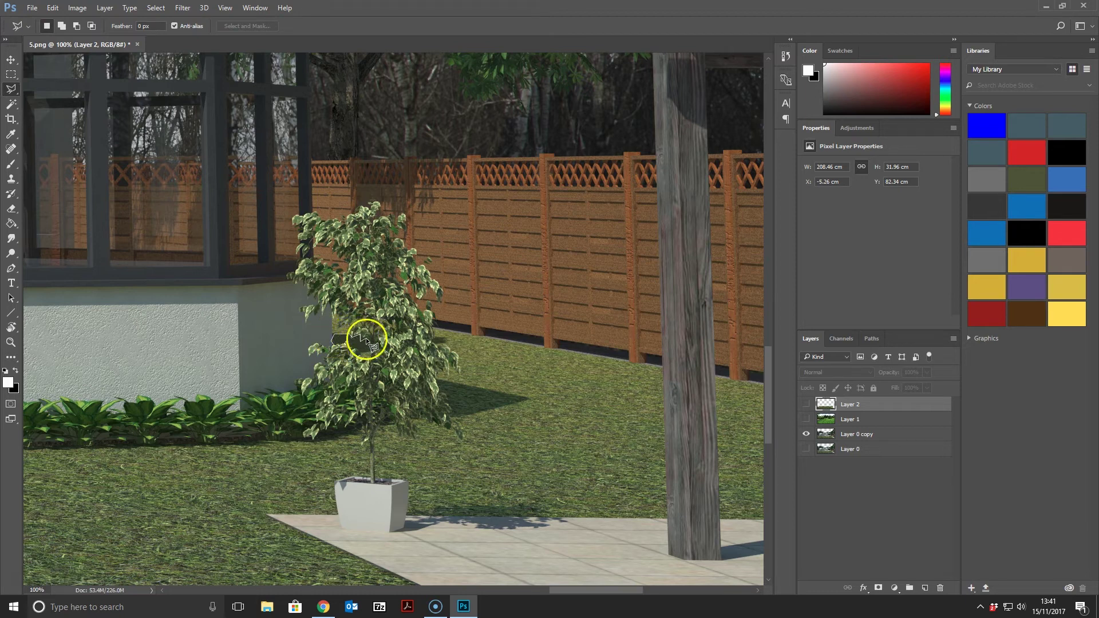
click(369, 351)
click(359, 351)
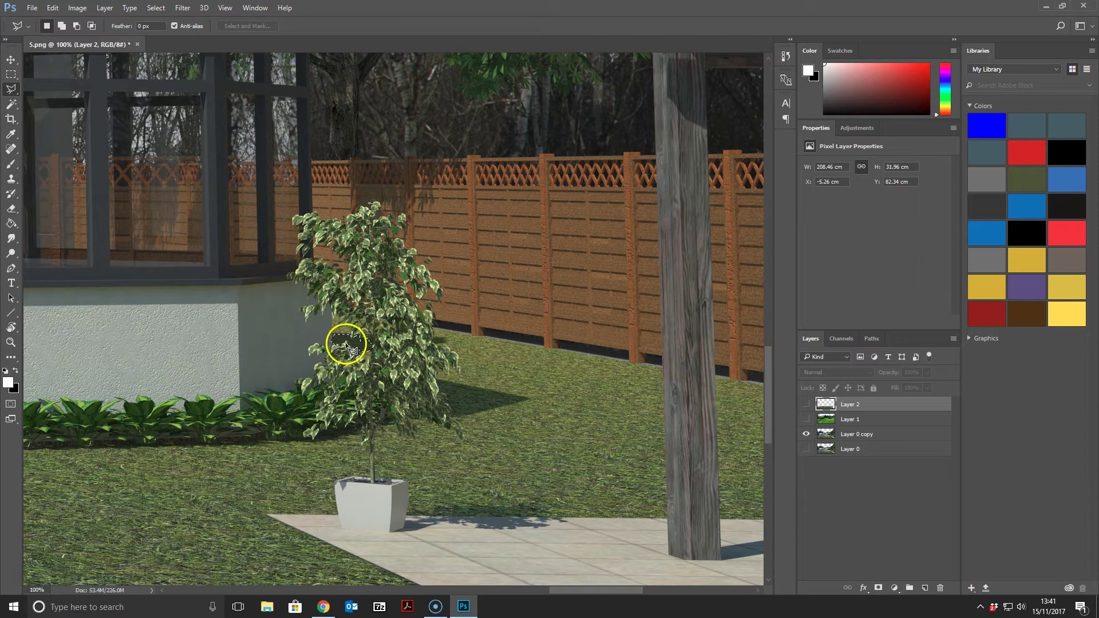
Step: Add the dark triangular shadow on the grass beside the potted tree's foliage to the selection, following the leaf edges
key(shift)
shift+click(436, 380)
click(527, 399)
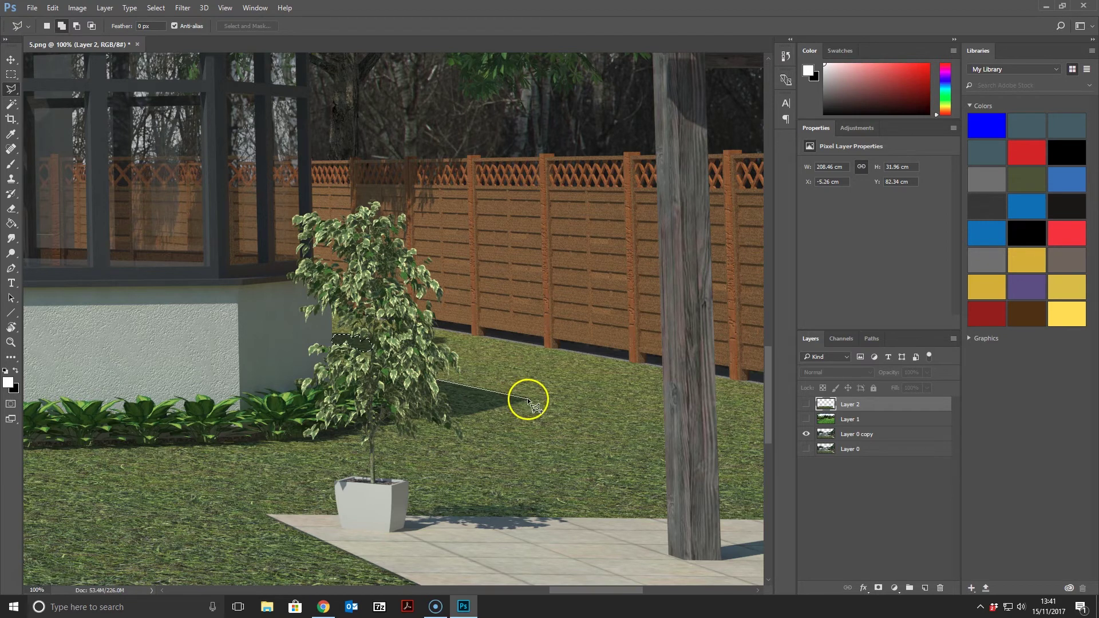
click(451, 416)
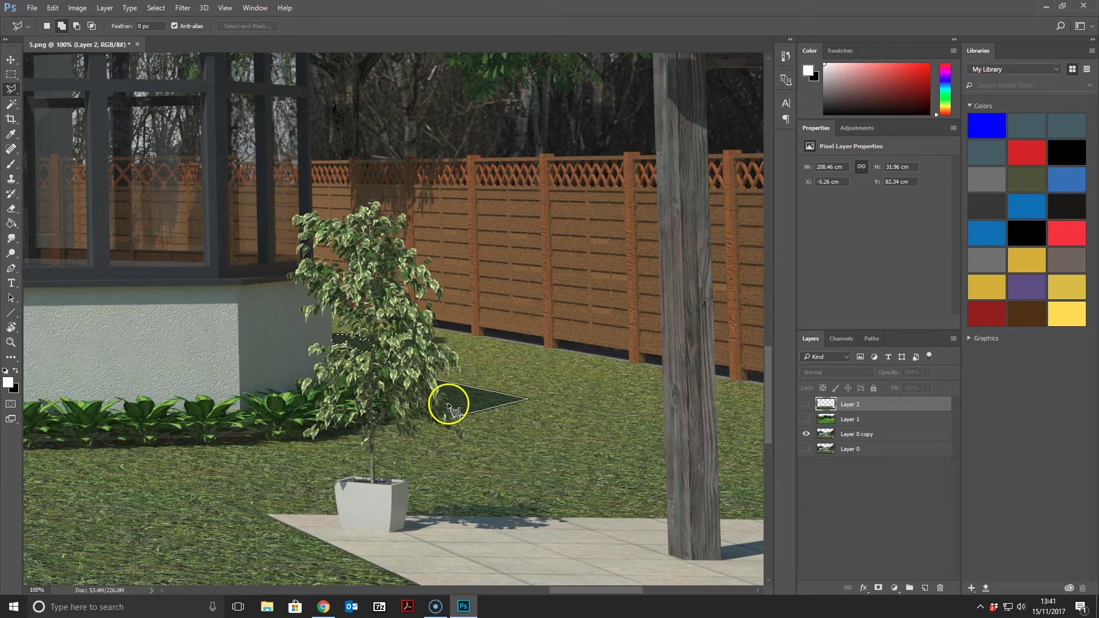
click(448, 402)
click(445, 395)
click(440, 388)
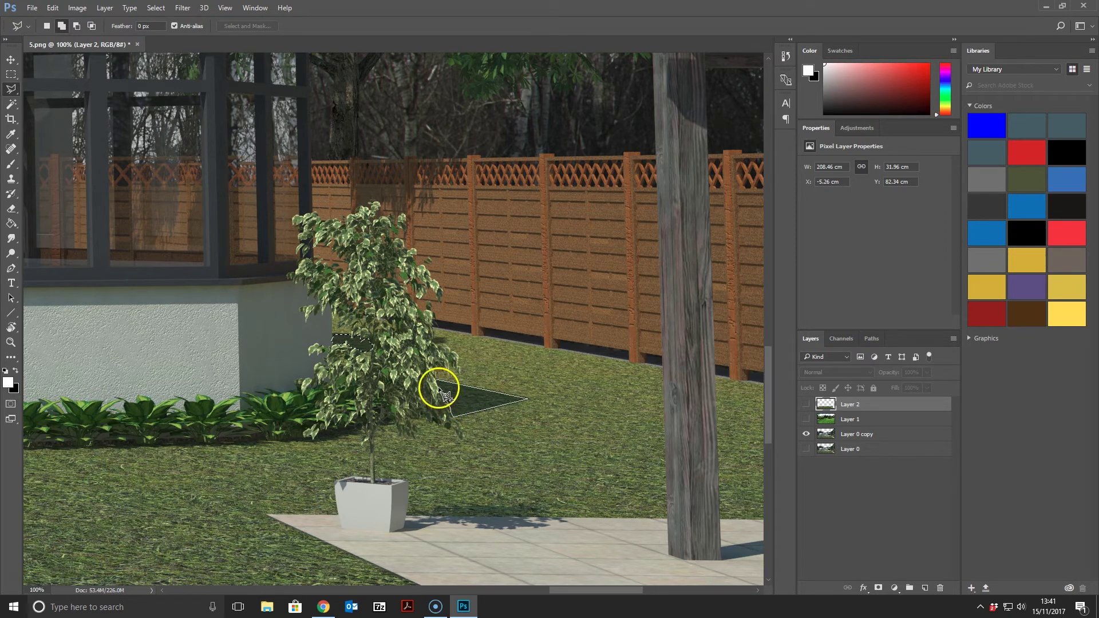
click(436, 381)
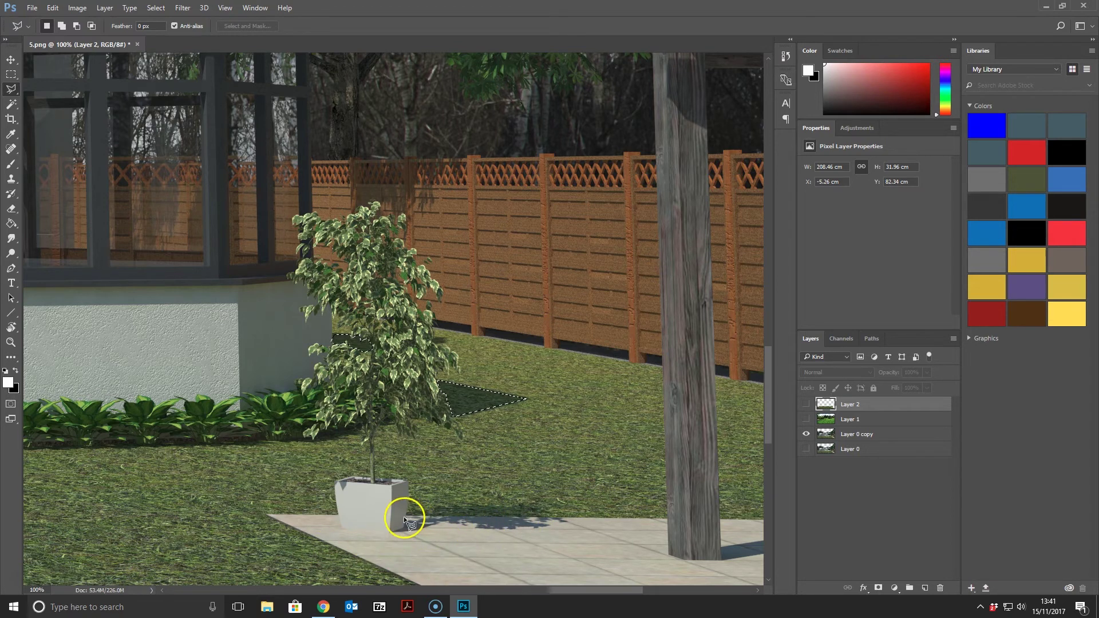
Step: Add the potted tree's shadow strip on the grass along the patio edge, beside the planter, to the selection
key(shift)
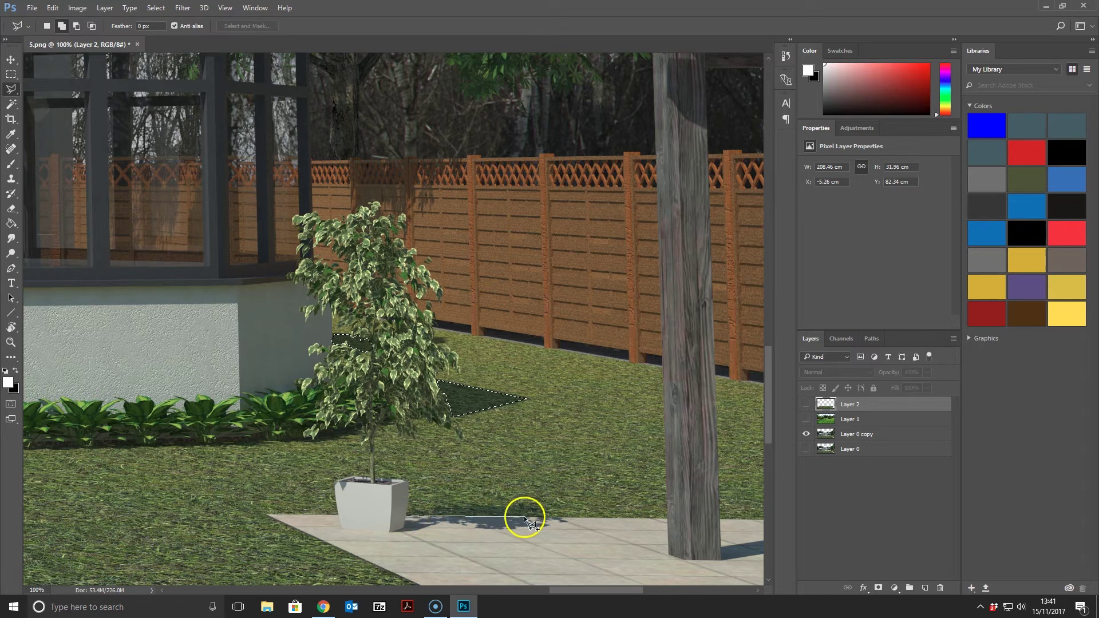
click(541, 516)
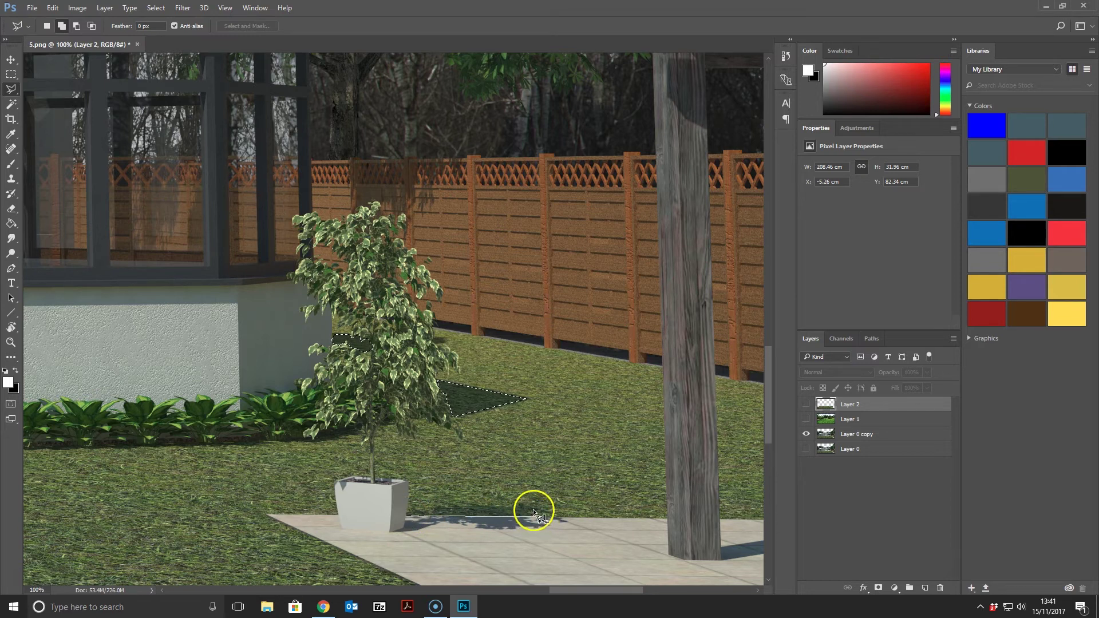
mouse_move(523, 508)
mouse_down()
mouse_move(456, 503)
mouse_move(409, 518)
mouse_up()
Step: Add the thin shadow line where the lawn meets the curved terrace wall, ending at the flower bed, to the selection
drag(577, 589, 390, 579)
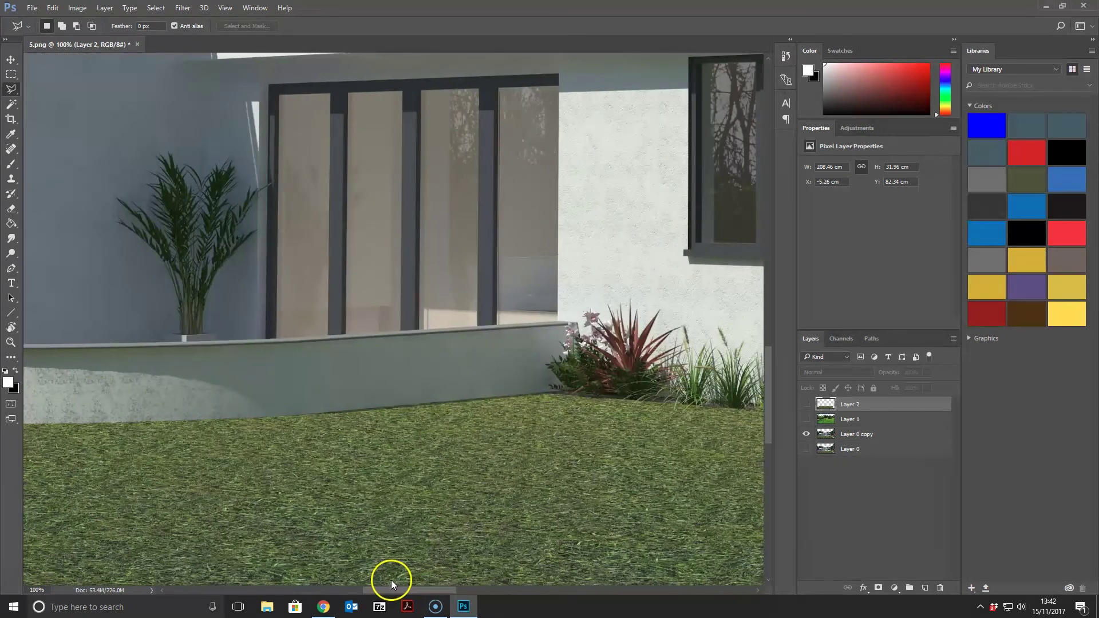
shift+click(307, 414)
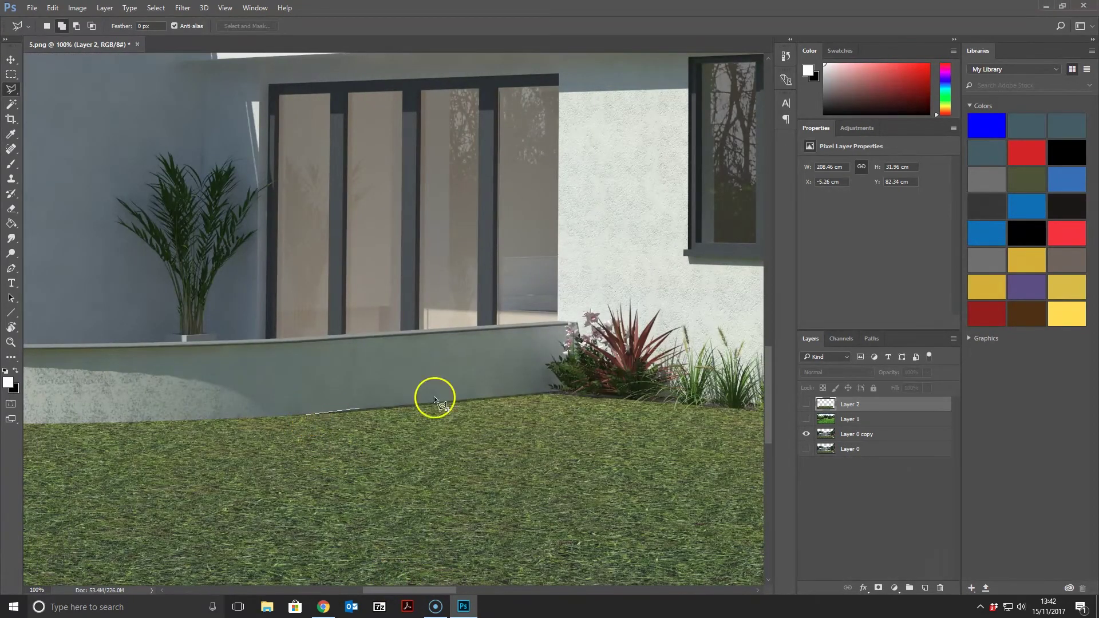
click(545, 393)
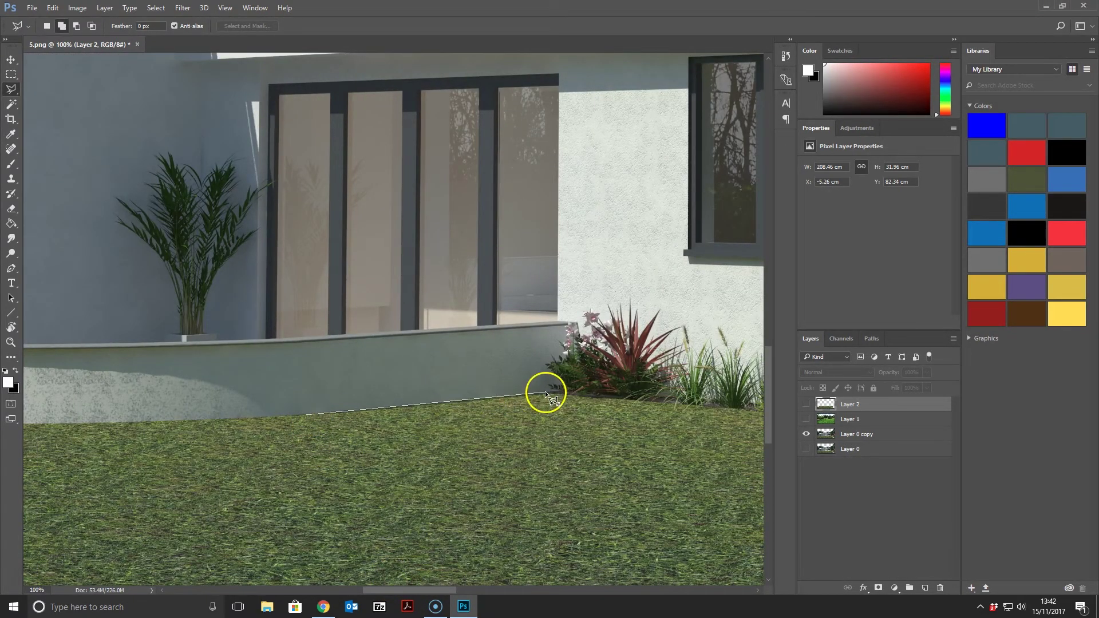
click(307, 415)
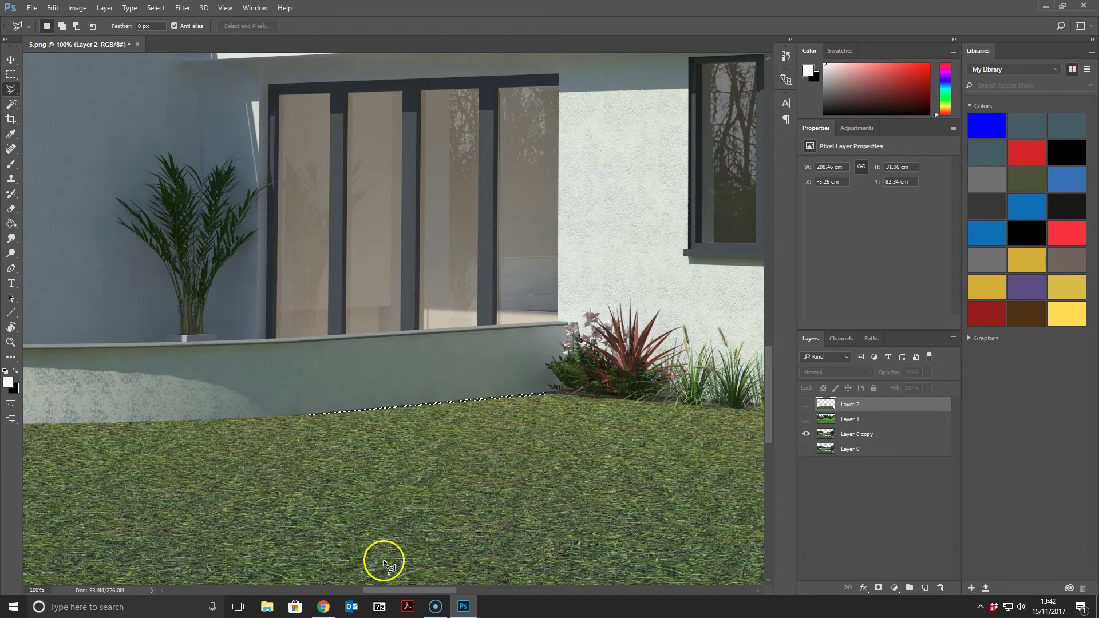
Step: Add the thin shadow line along the base of the long terrace wall by the image edge to the selection, and show Layer 2
drag(427, 588, 267, 589)
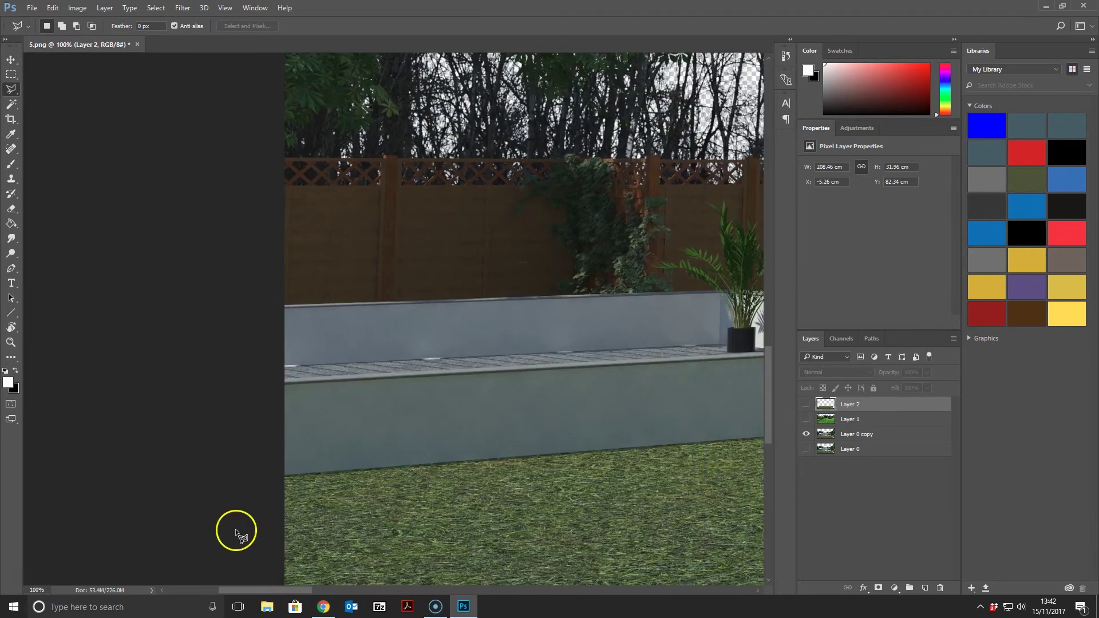
click(283, 476)
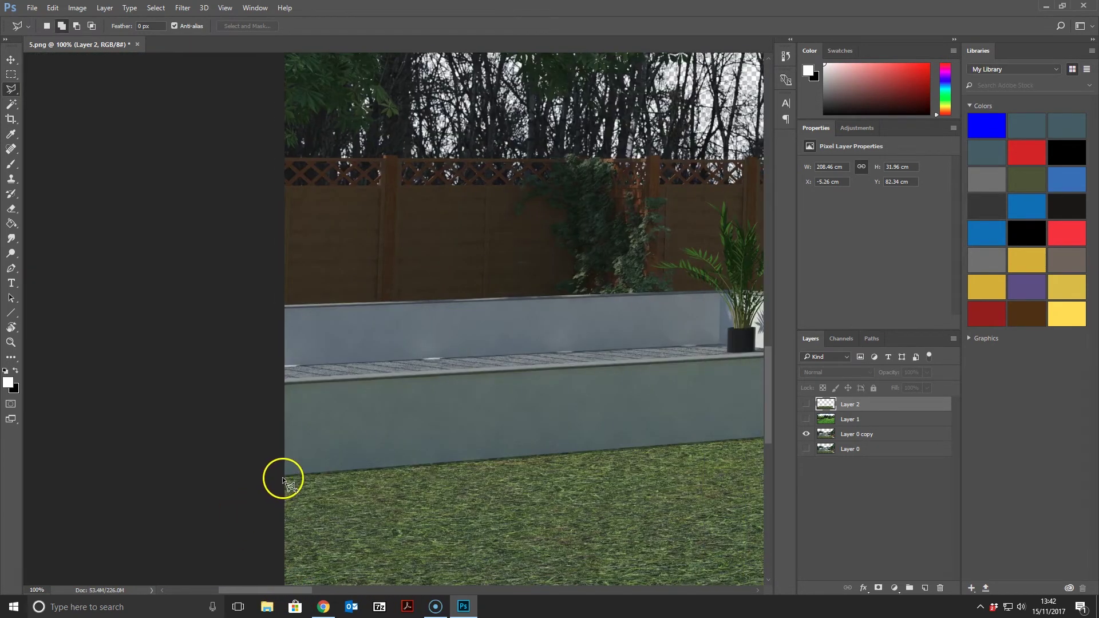
click(736, 440)
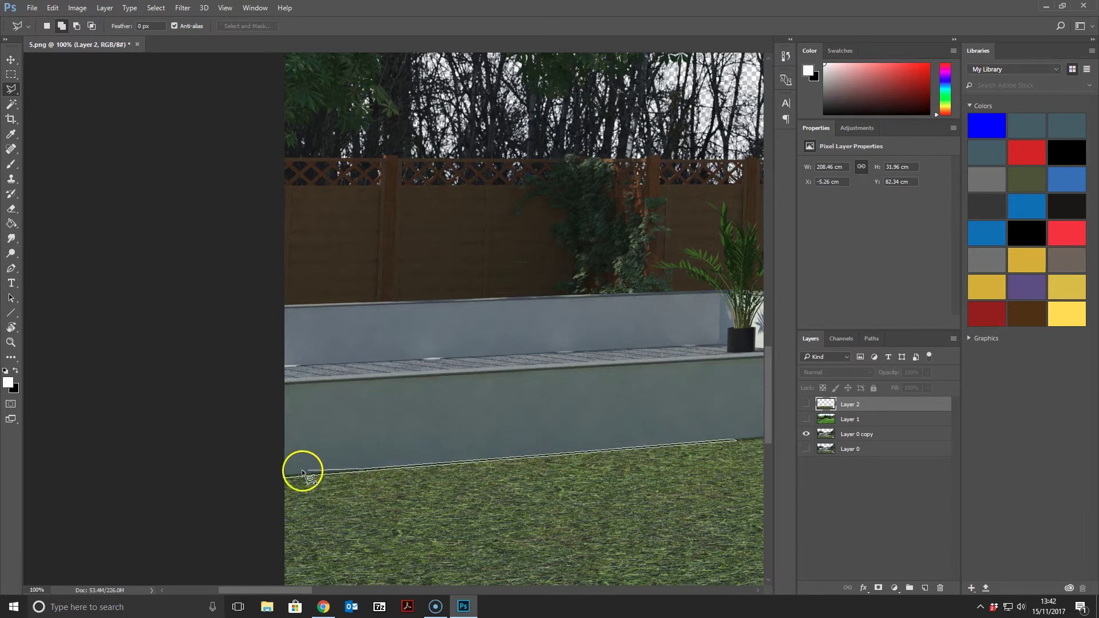
double_click(255, 478)
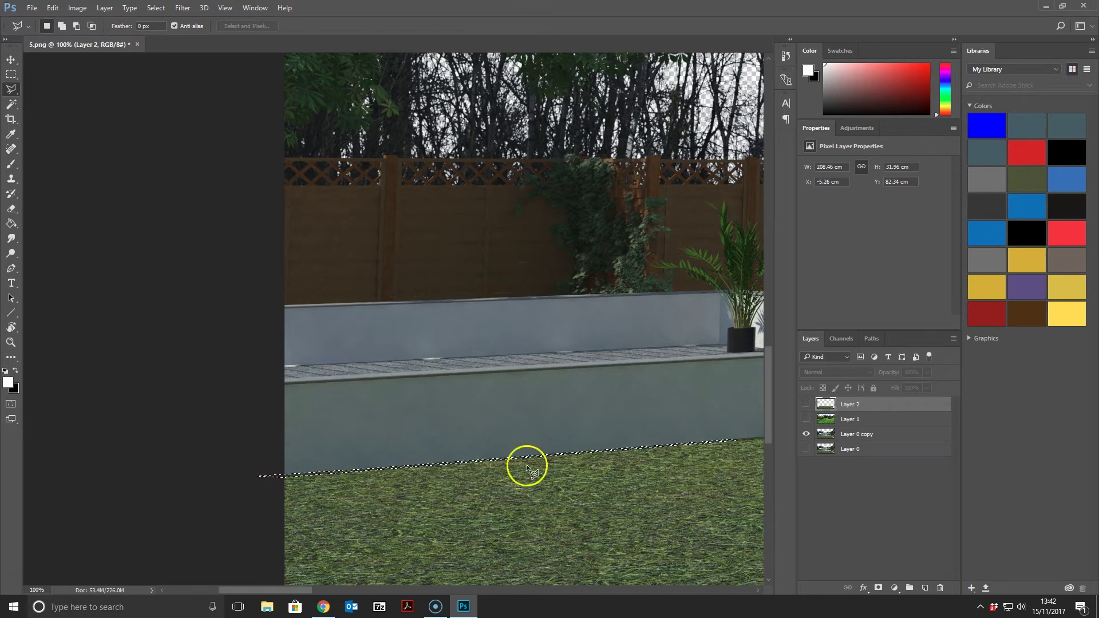
click(807, 404)
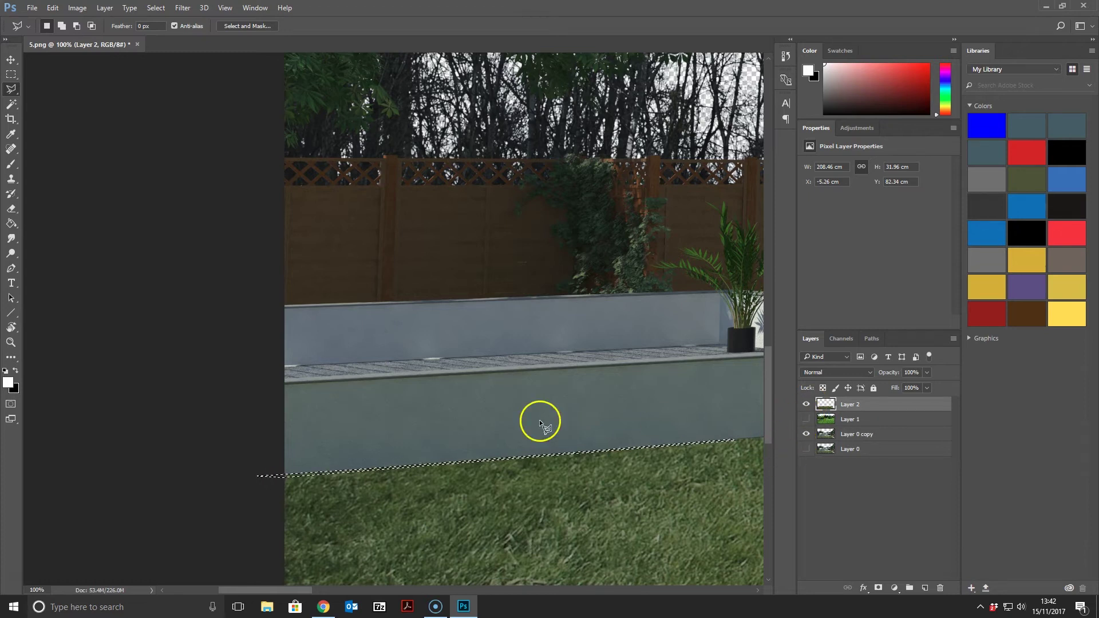
Step: Darken the selected shadow areas on the lawn with Hue/Saturation at Saturation -33 and Lightness -50, and clear the selection
click(78, 8)
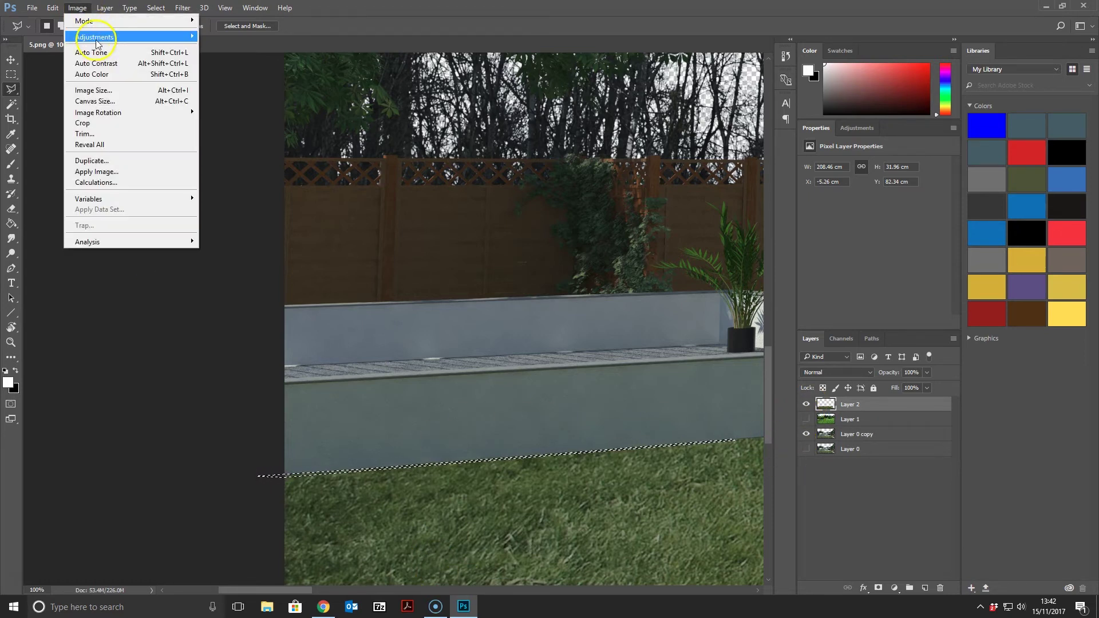
mouse_move(97, 38)
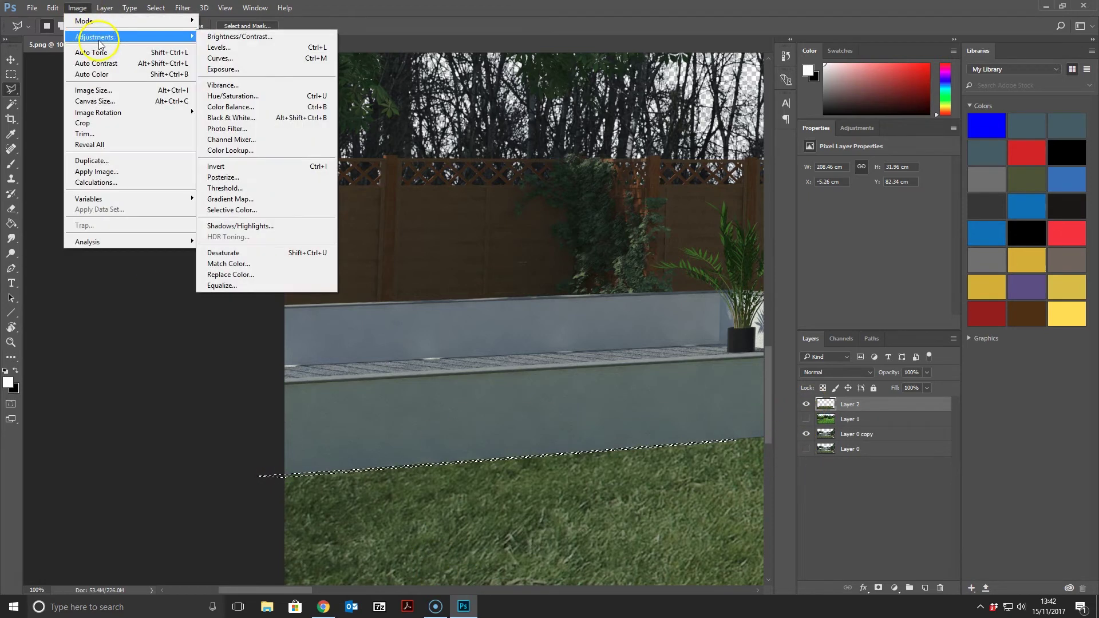
click(255, 96)
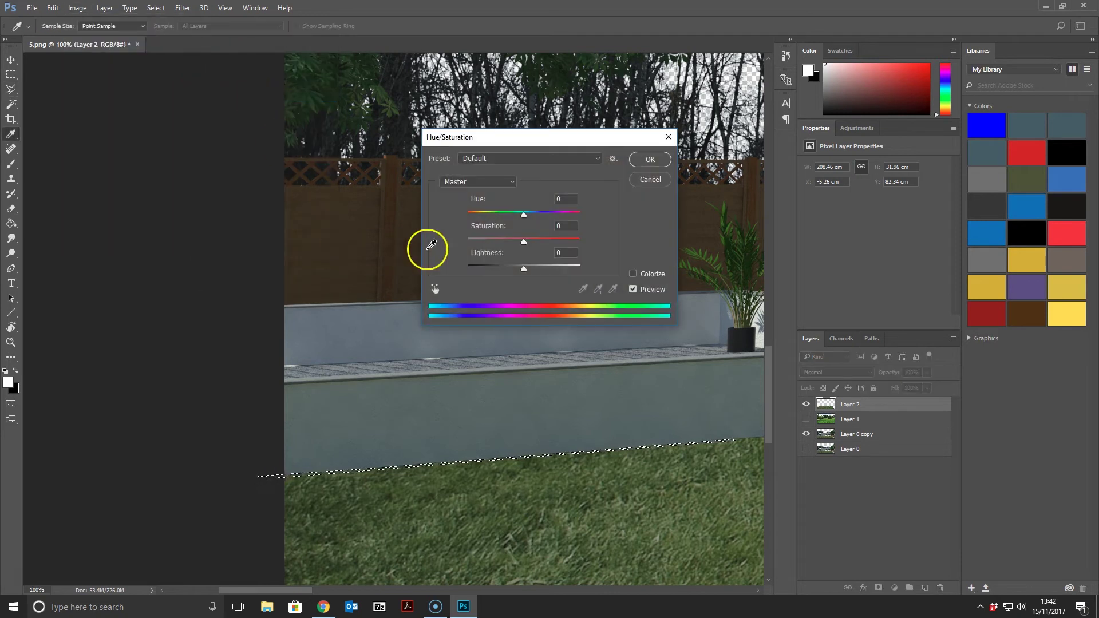
drag(525, 269, 491, 267)
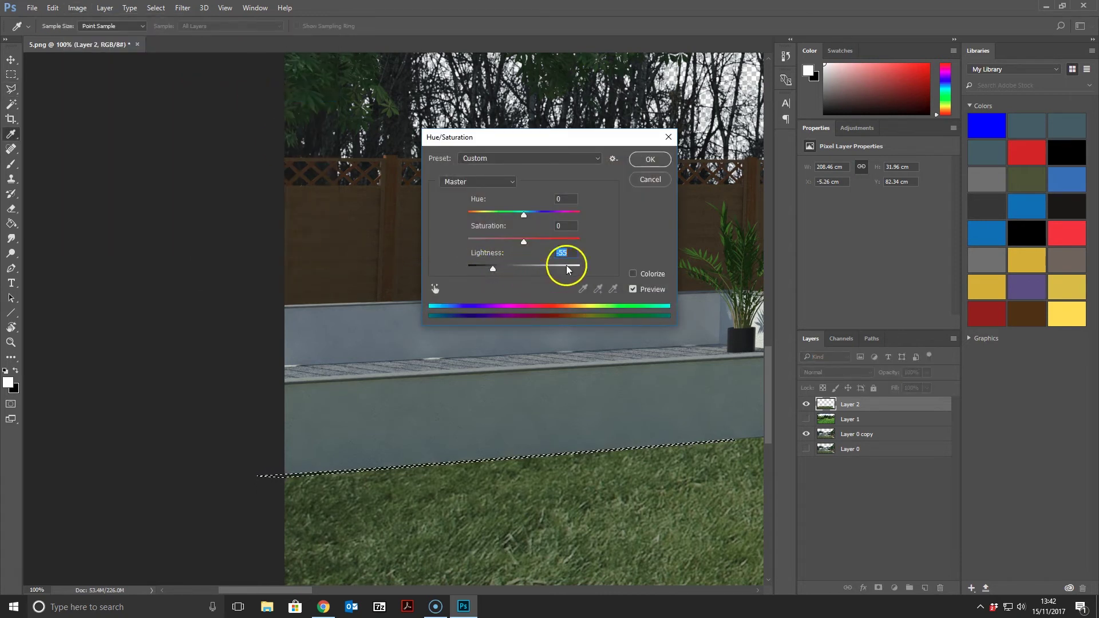
drag(296, 590, 633, 590)
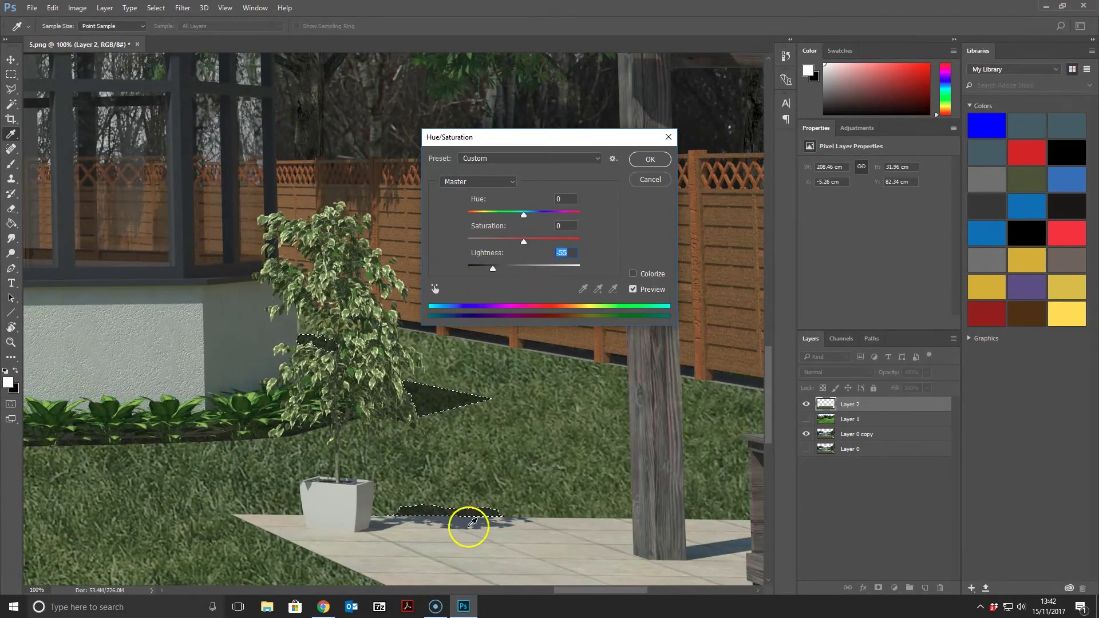
drag(493, 268, 505, 241)
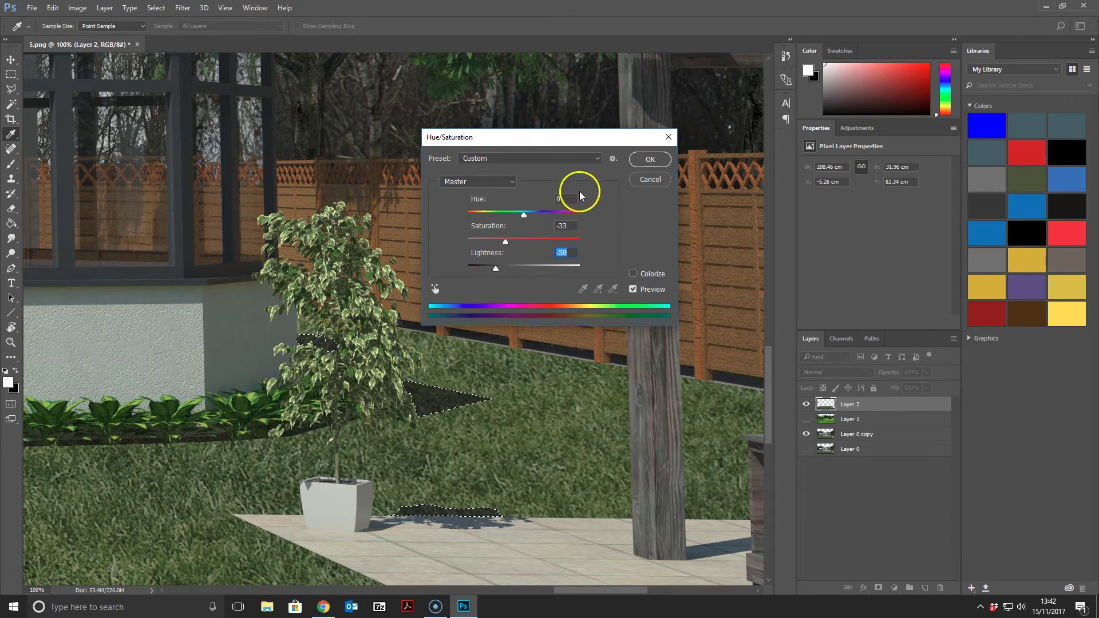
click(647, 159)
click(10, 74)
click(190, 134)
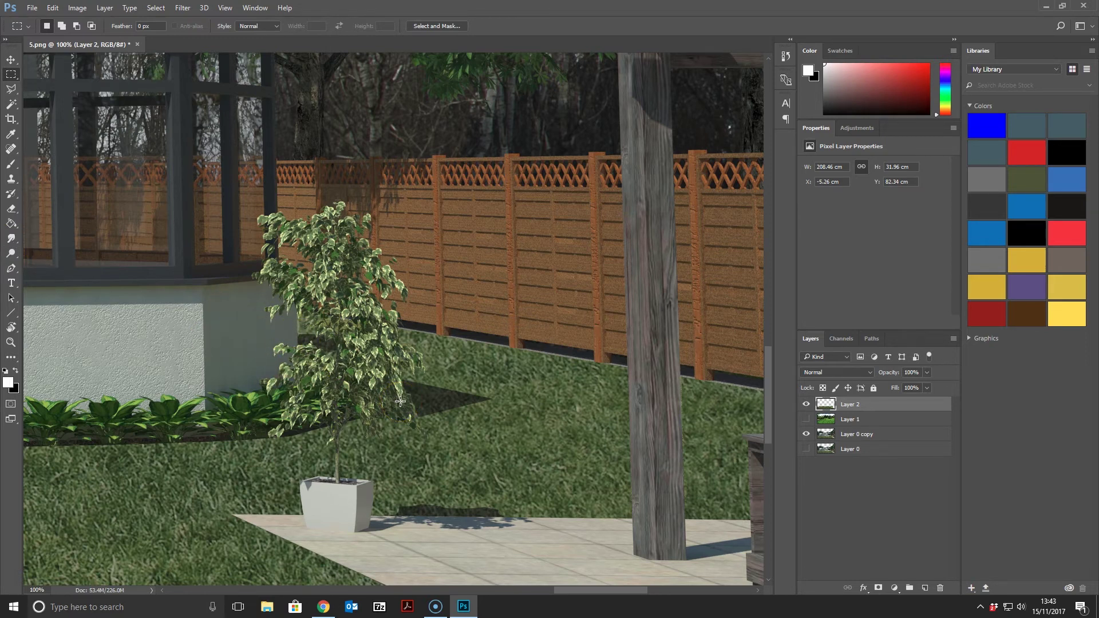
Step: Check the whole image, and examine up close the edge where the lawn meets the long terrace wall
key(ctrl+0)
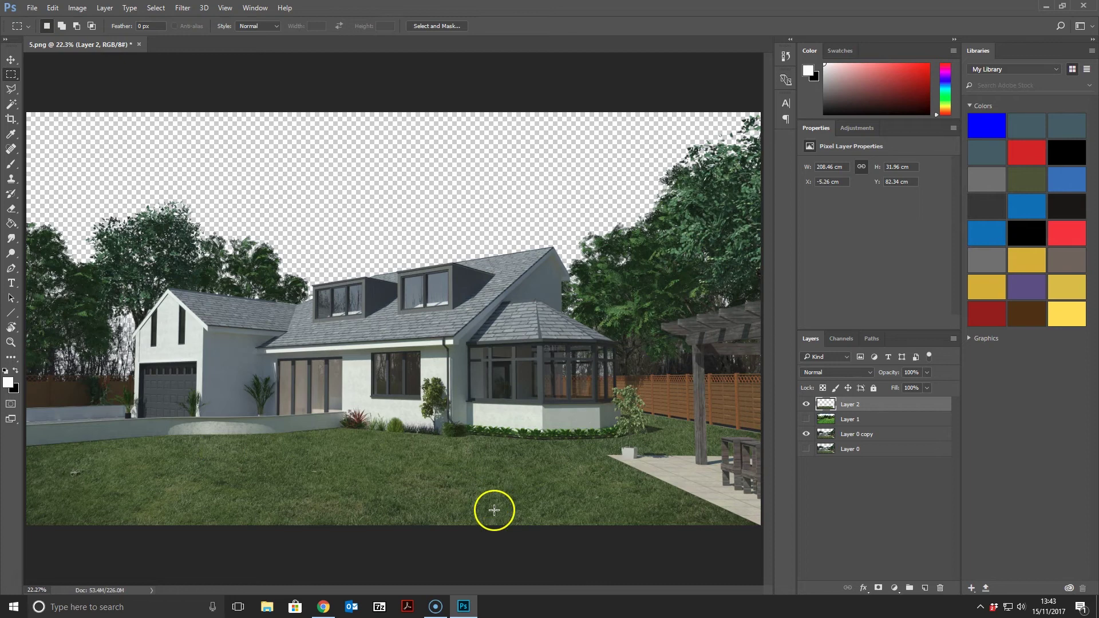
key(ctrl+plus)
key(ctrl+plus)
key(ctrl+plus)
key(ctrl+plus)
key(ctrl+plus)
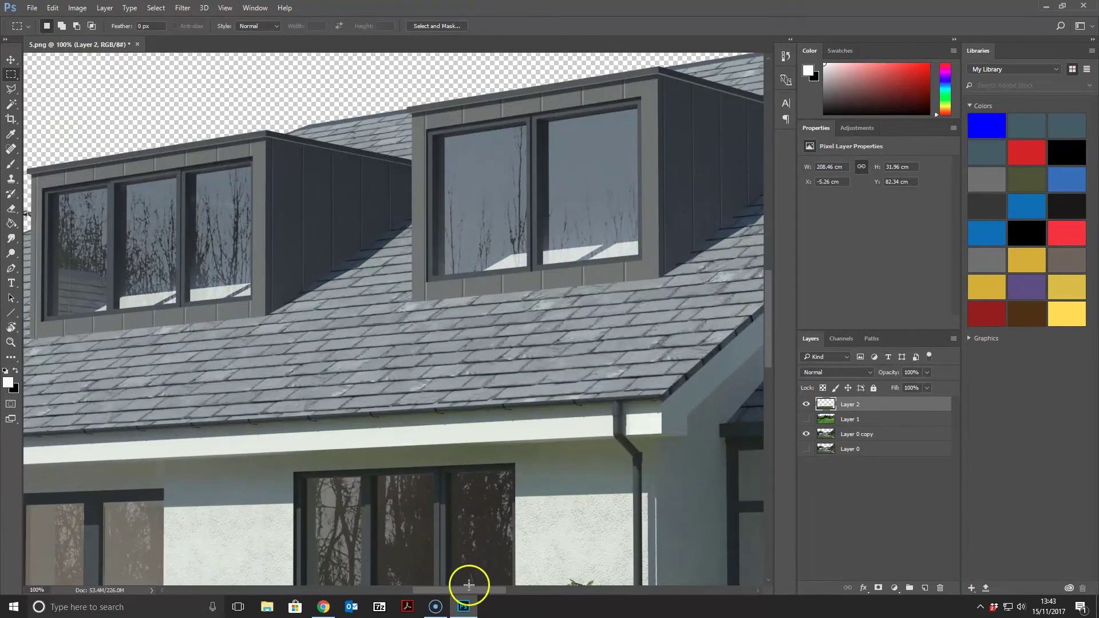
drag(469, 585, 319, 586)
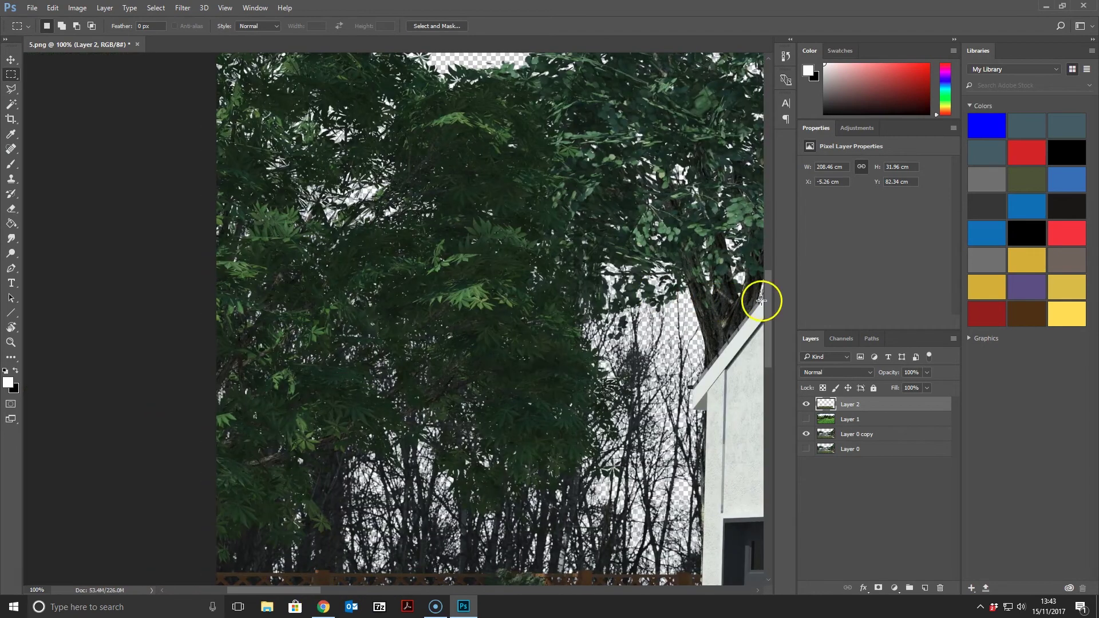
drag(769, 304, 748, 400)
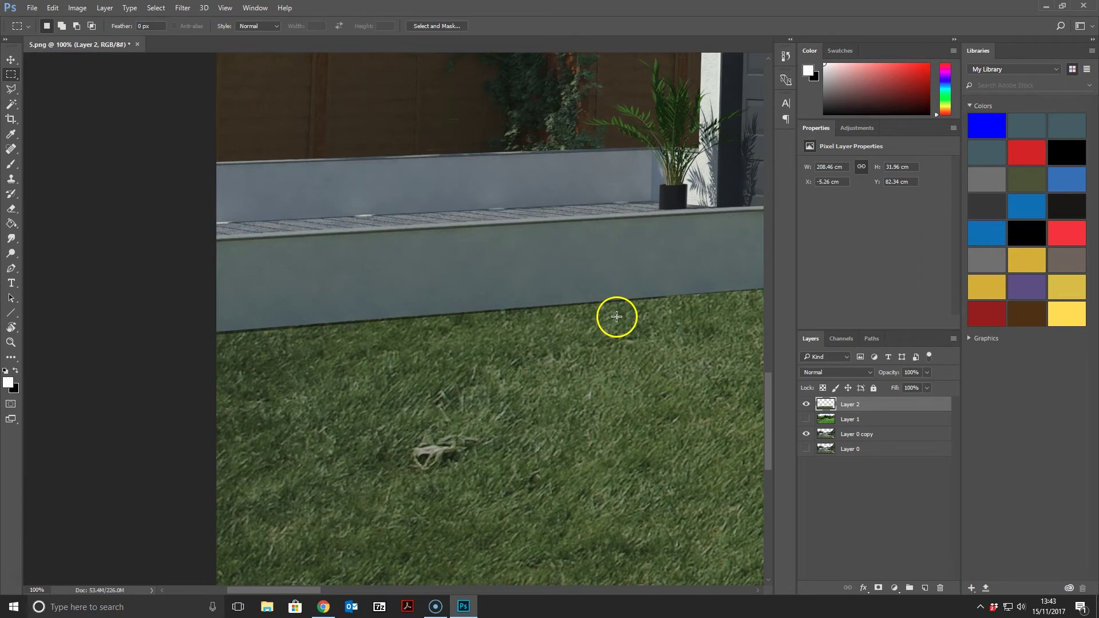
key(ctrl+plus)
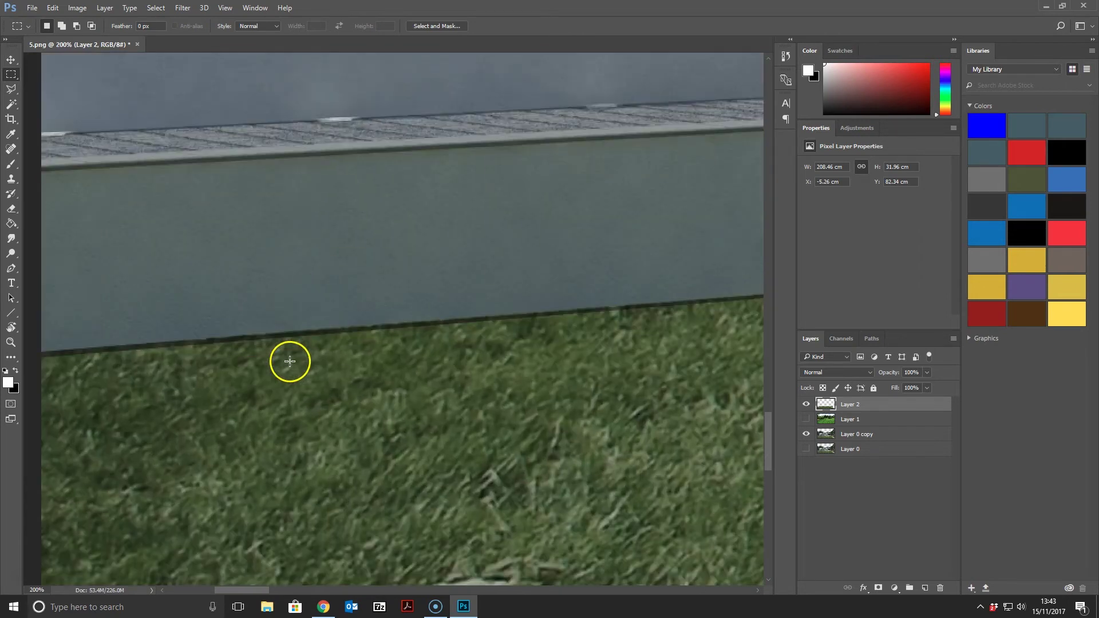
drag(263, 590, 253, 592)
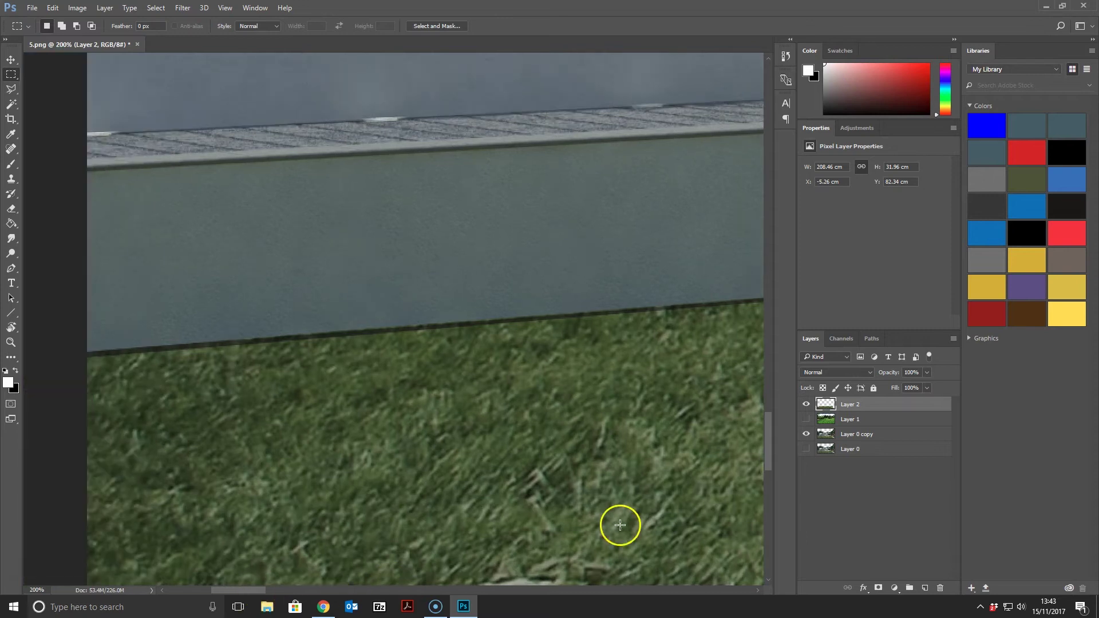
Step: Choose the 134 px grass-shaped tip for the Brush tool
click(12, 164)
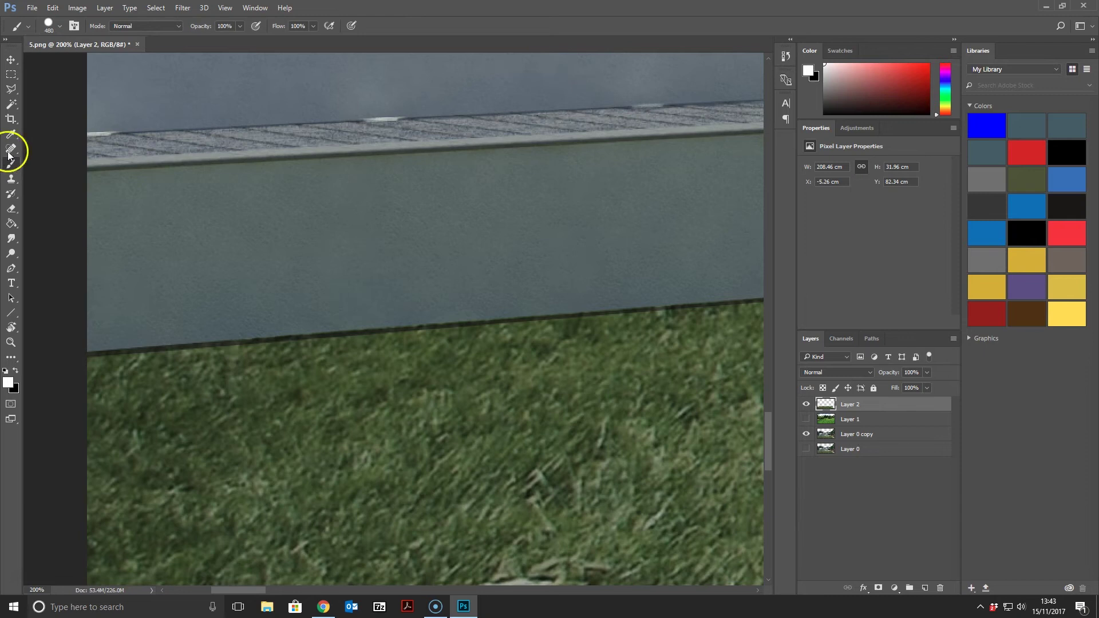
click(60, 25)
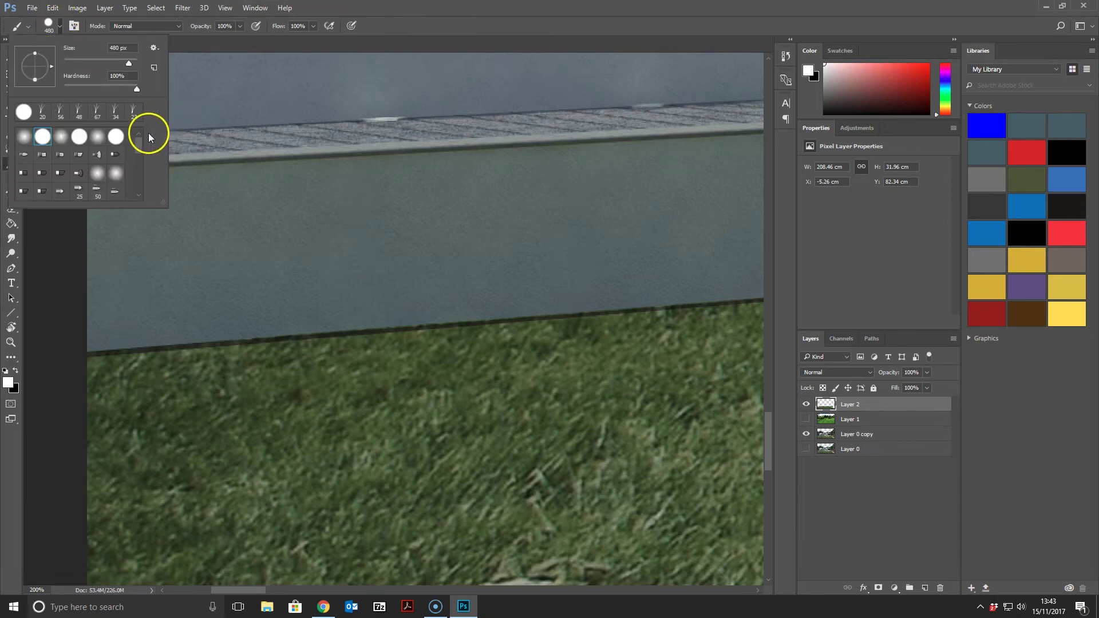
drag(140, 147, 139, 178)
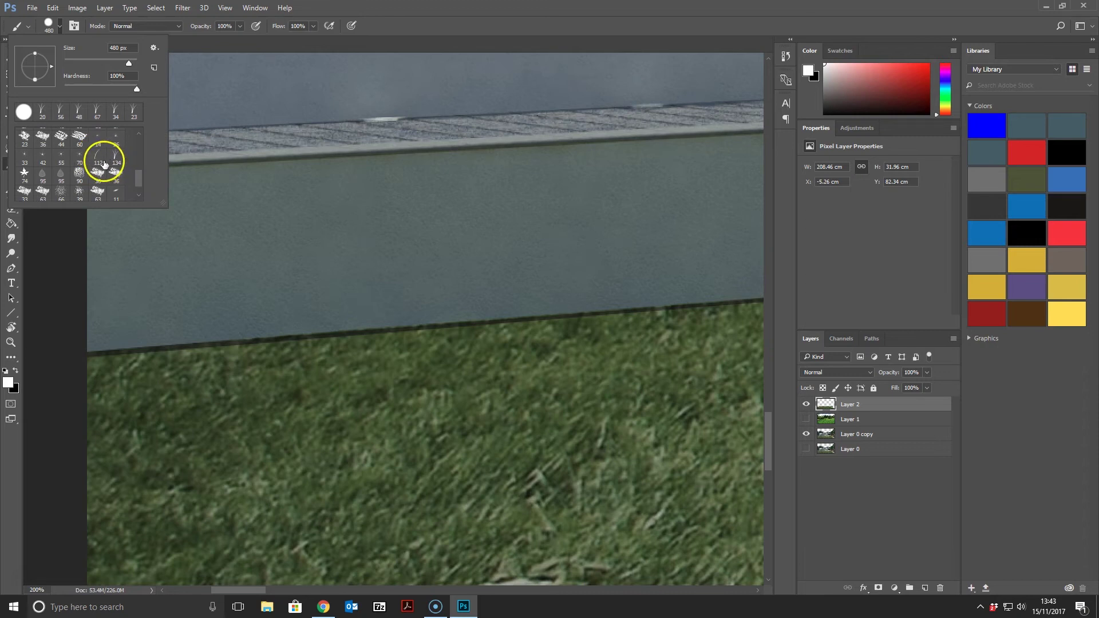
click(114, 160)
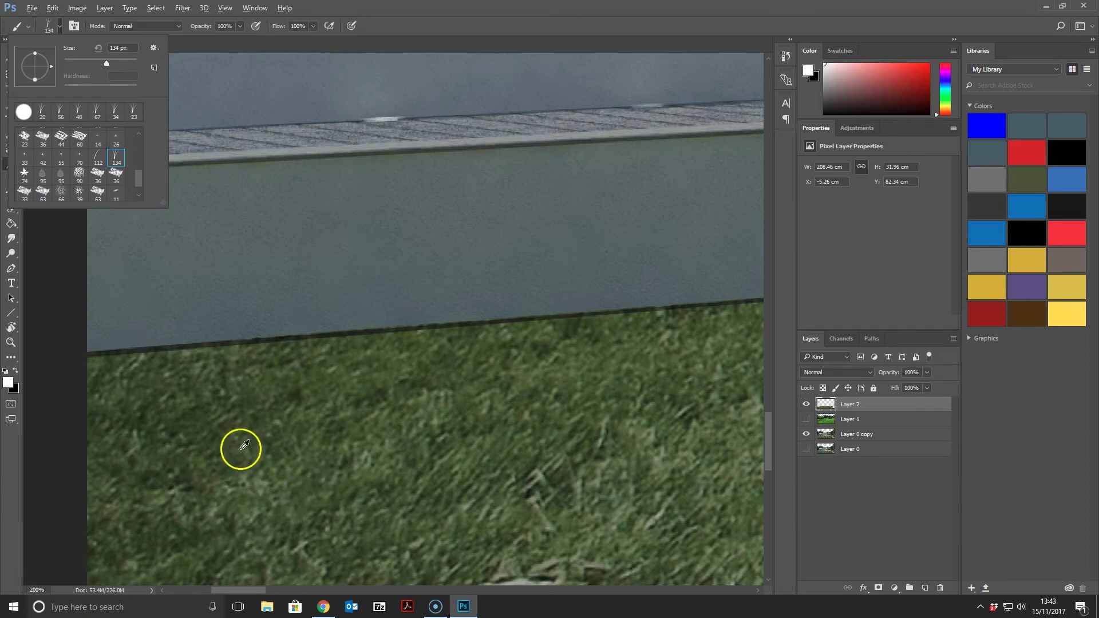
click(178, 33)
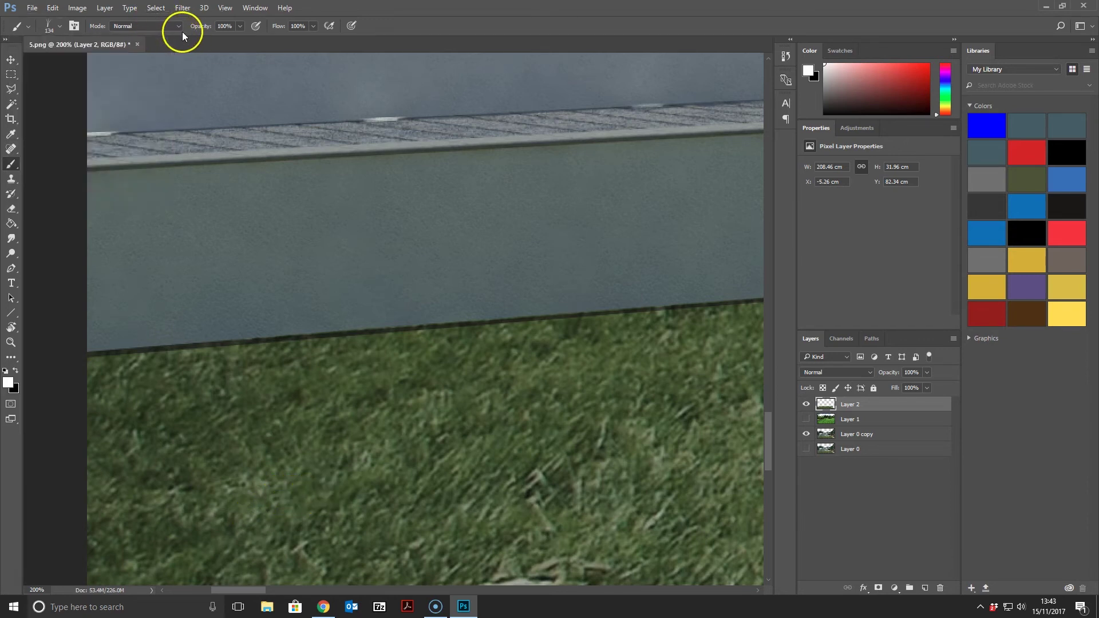
Step: Try cloning sampled lawn over the terrace wall's base on Layer 2 using the Clone Stamp's 48 px grass tip, and undo it
click(10, 182)
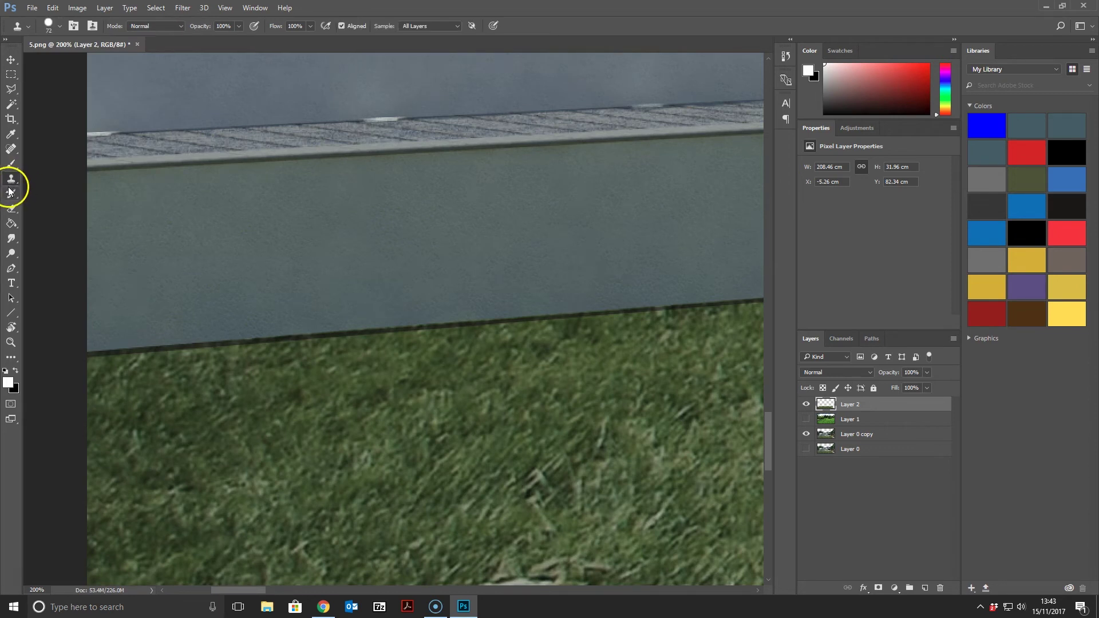
click(56, 27)
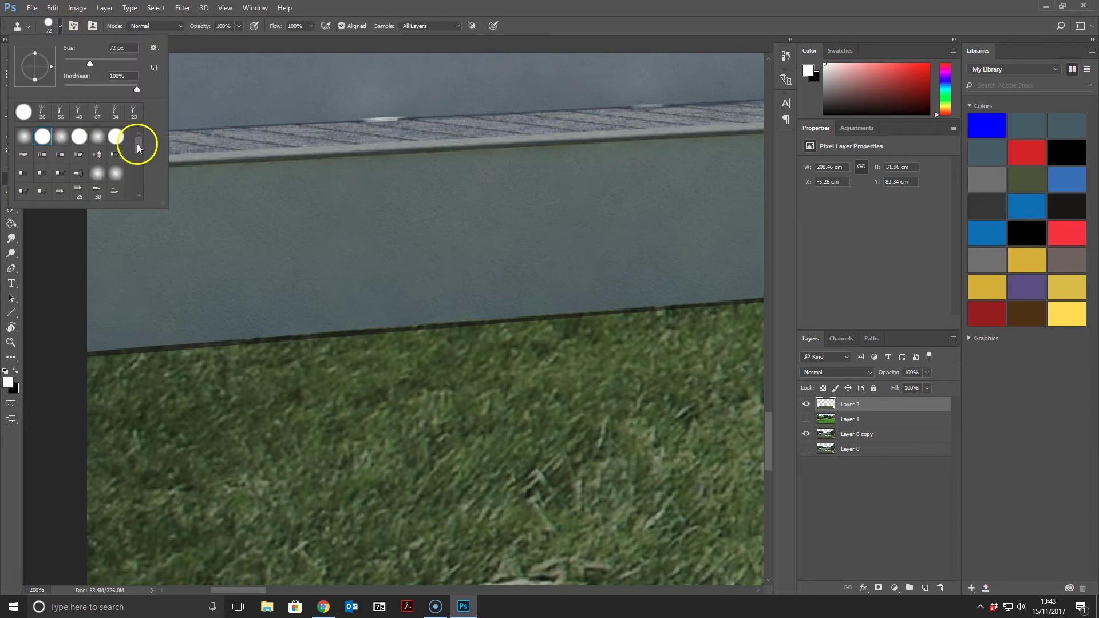
click(78, 113)
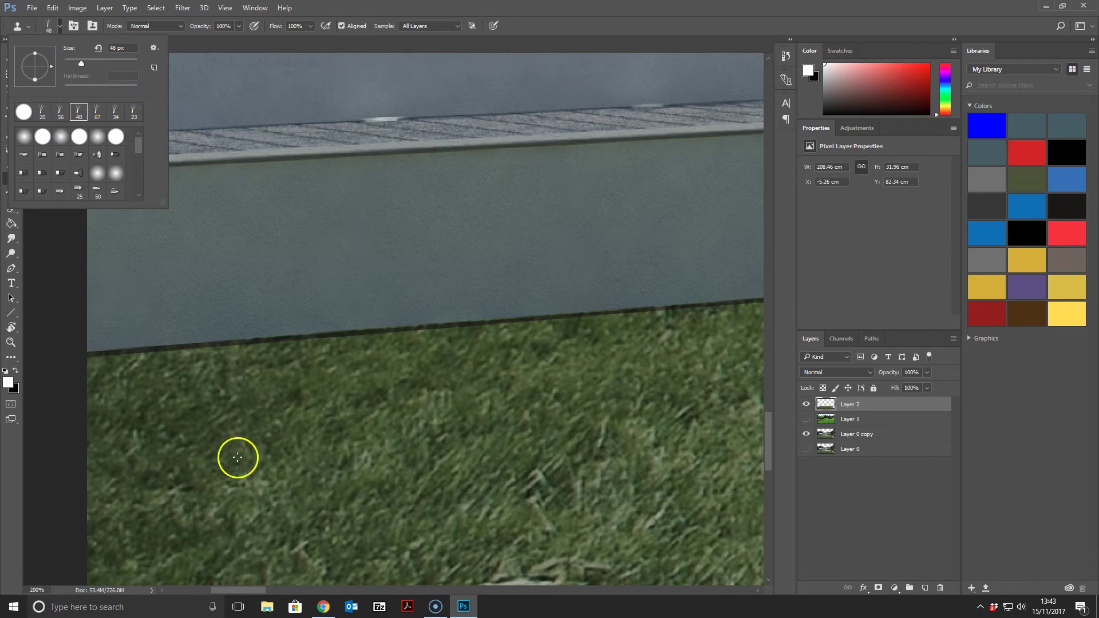
click(246, 479)
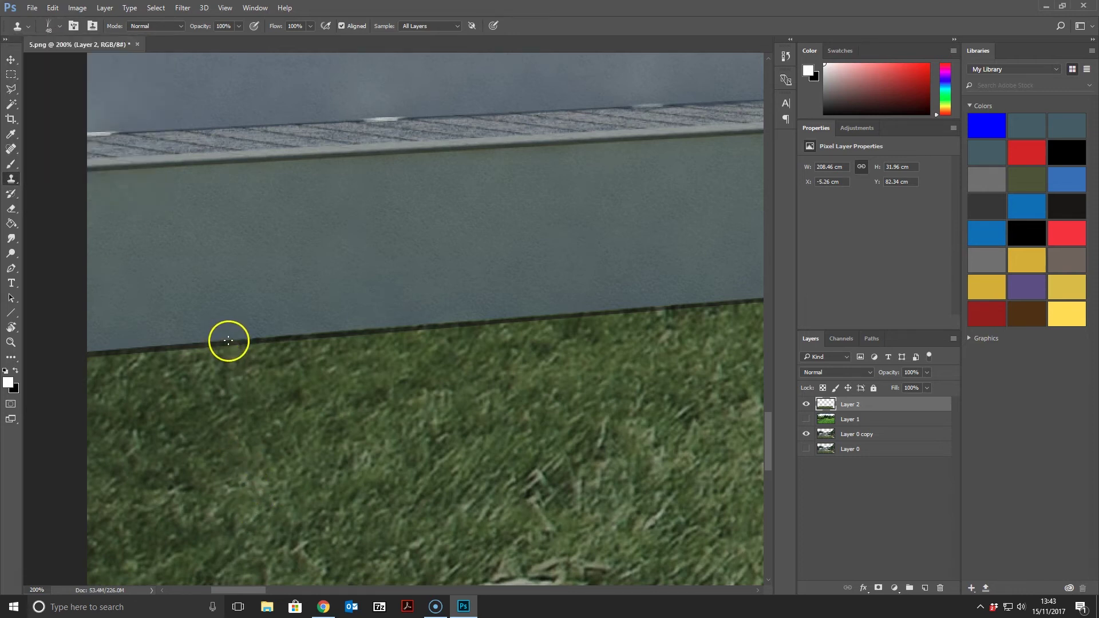
drag(223, 338, 231, 328)
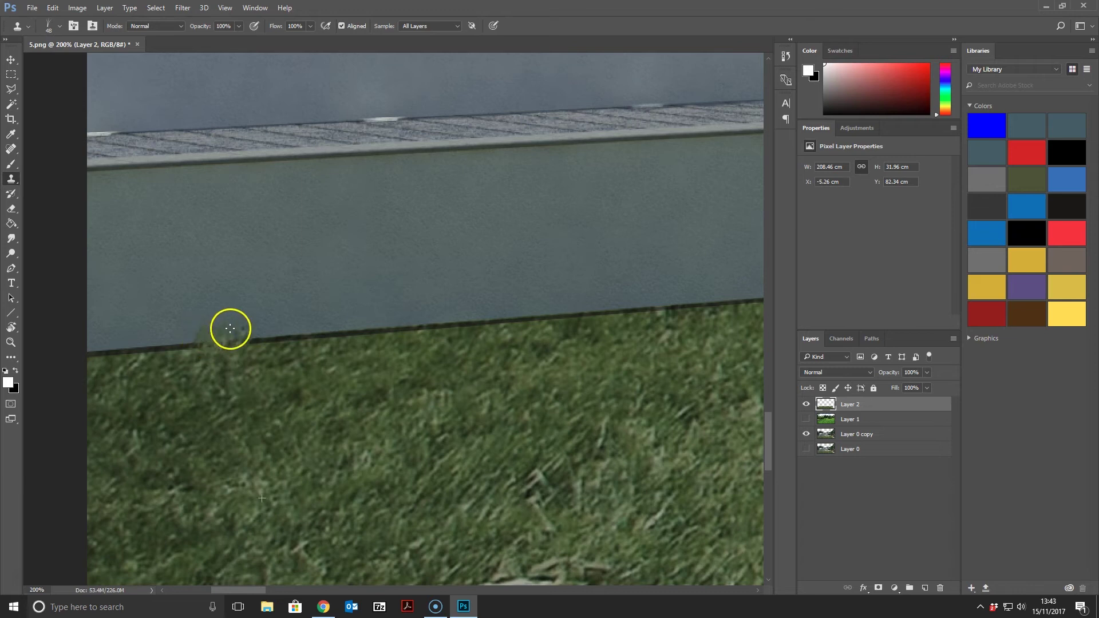
click(260, 327)
key(ctrl+z)
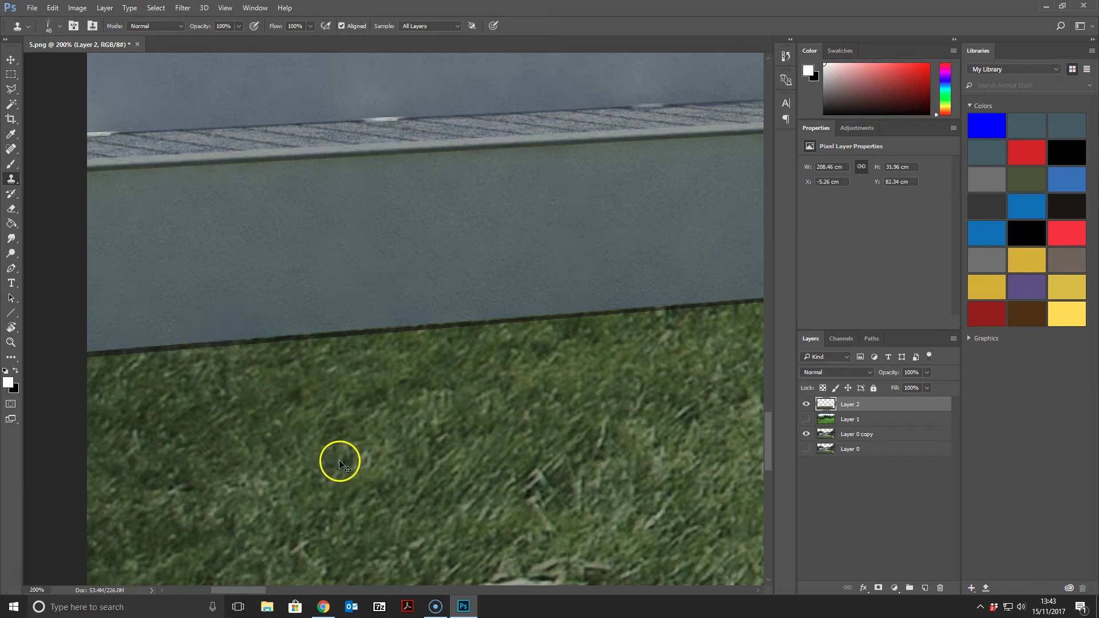
Step: Add a layer above Layer 2 and clone grass blades along the long terrace wall's base with the Clone Stamp's 20 px grass tip
click(924, 588)
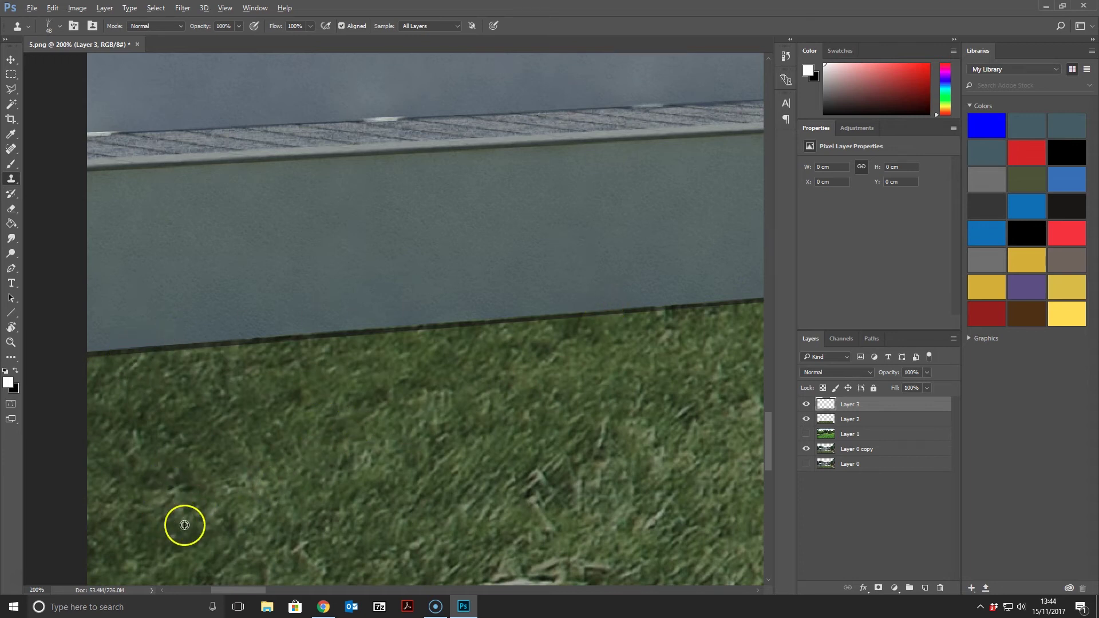
mouse_move(110, 341)
mouse_down()
mouse_move(128, 341)
mouse_move(93, 331)
mouse_move(142, 329)
mouse_up()
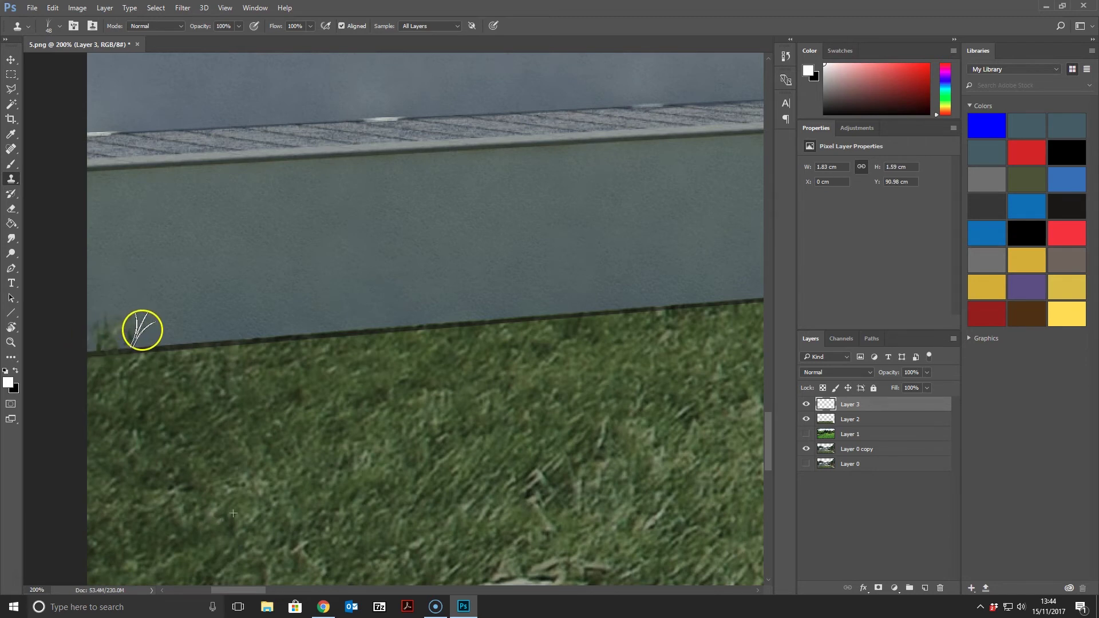
key(ctrl+z)
click(59, 26)
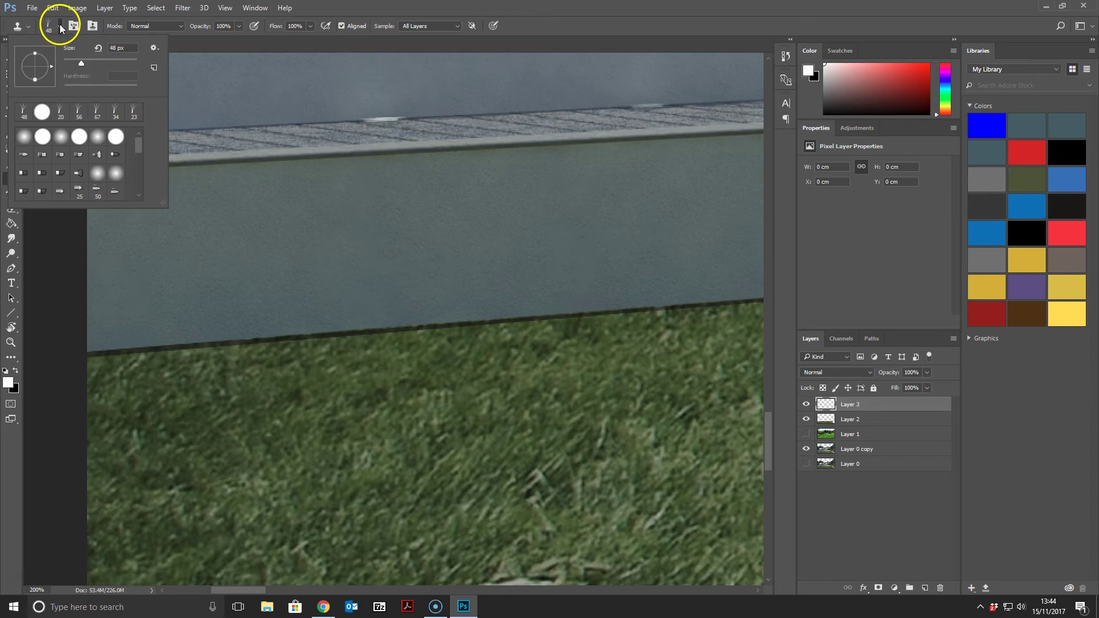
click(60, 114)
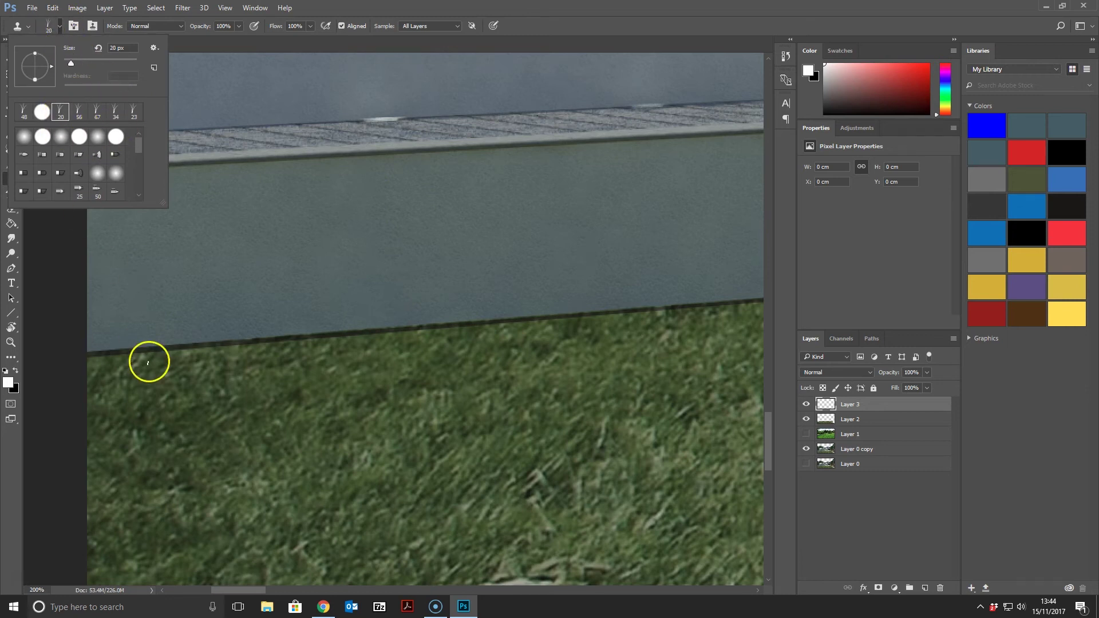
click(86, 349)
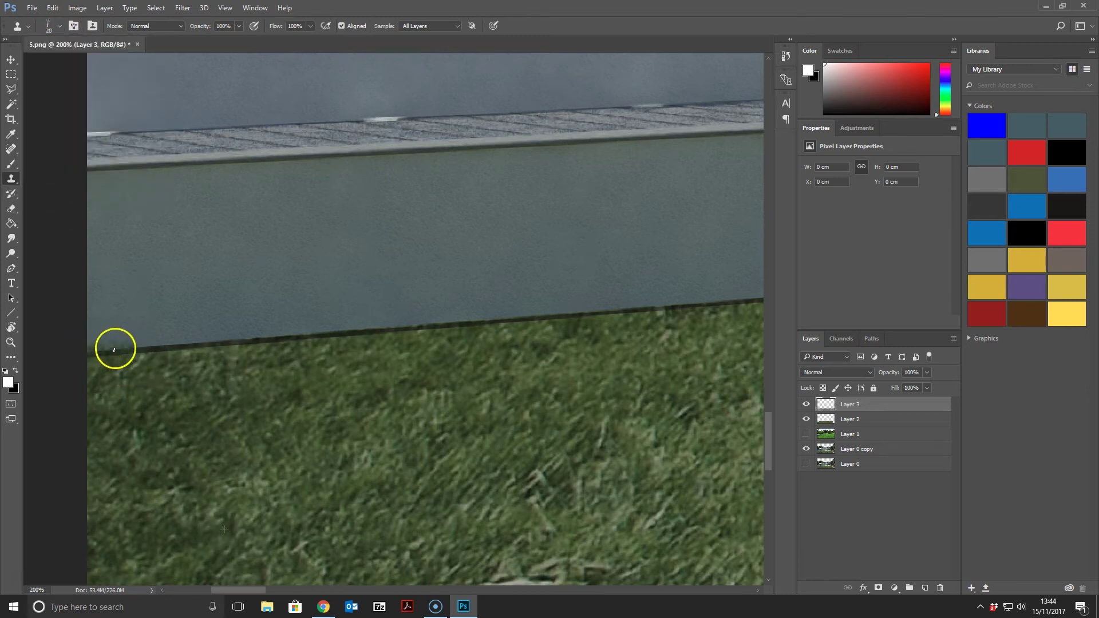
mouse_move(203, 339)
mouse_down()
mouse_move(299, 331)
mouse_move(89, 350)
mouse_move(657, 307)
mouse_move(622, 307)
mouse_move(650, 302)
mouse_up()
click(268, 588)
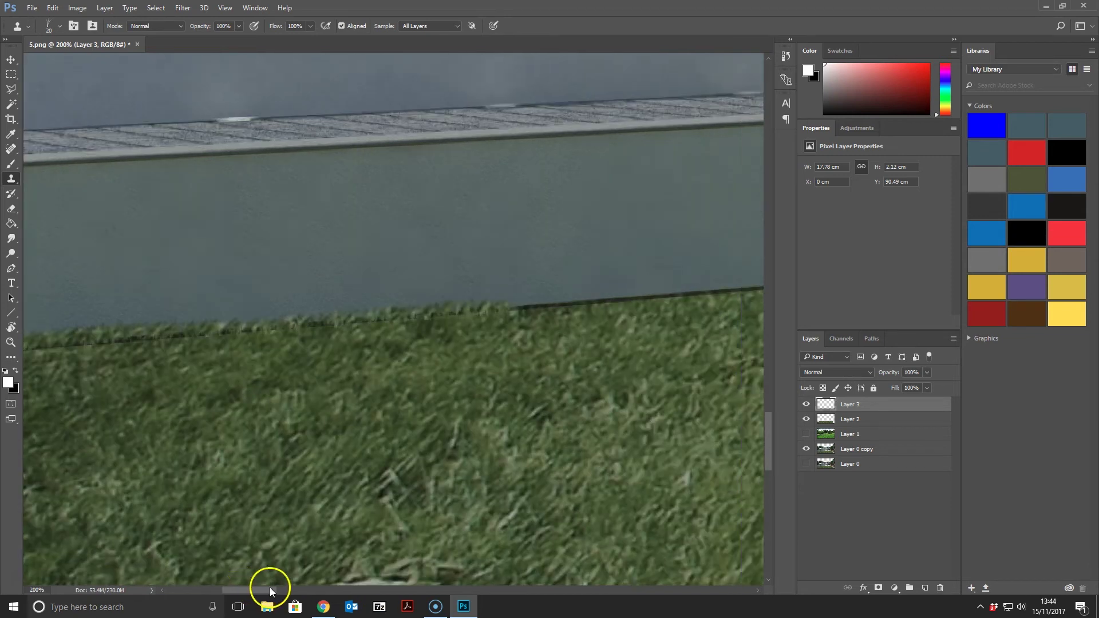
mouse_move(322, 306)
mouse_down()
mouse_move(342, 296)
mouse_move(309, 301)
mouse_move(536, 282)
mouse_up()
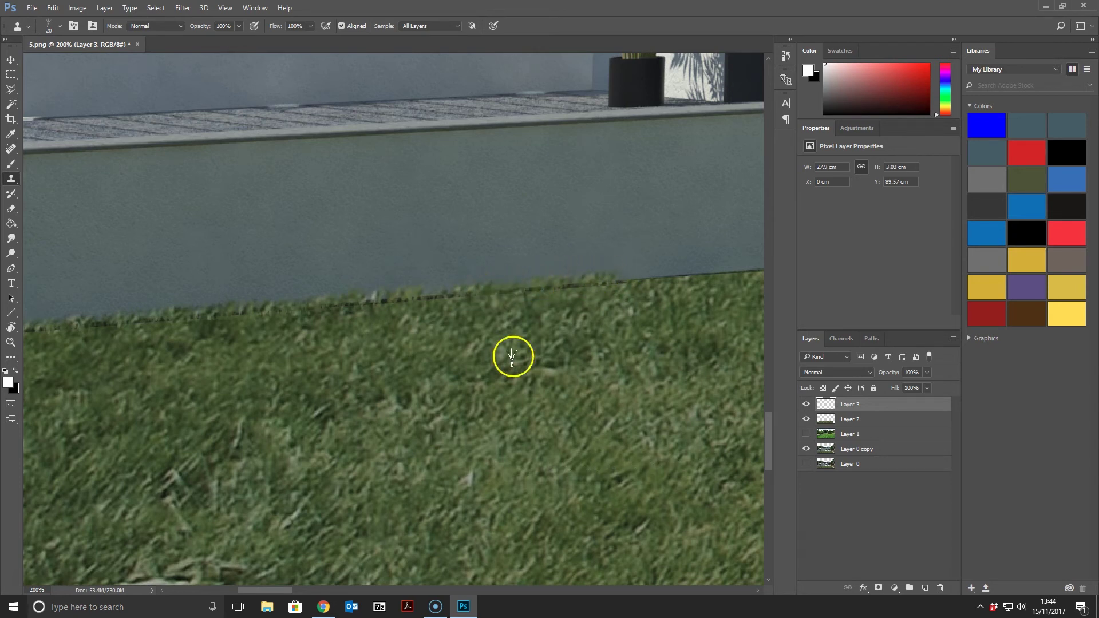
Step: Darken the cloned grass edge on Layer 3 with Hue/Saturation at Lightness -44
click(77, 8)
mouse_move(94, 37)
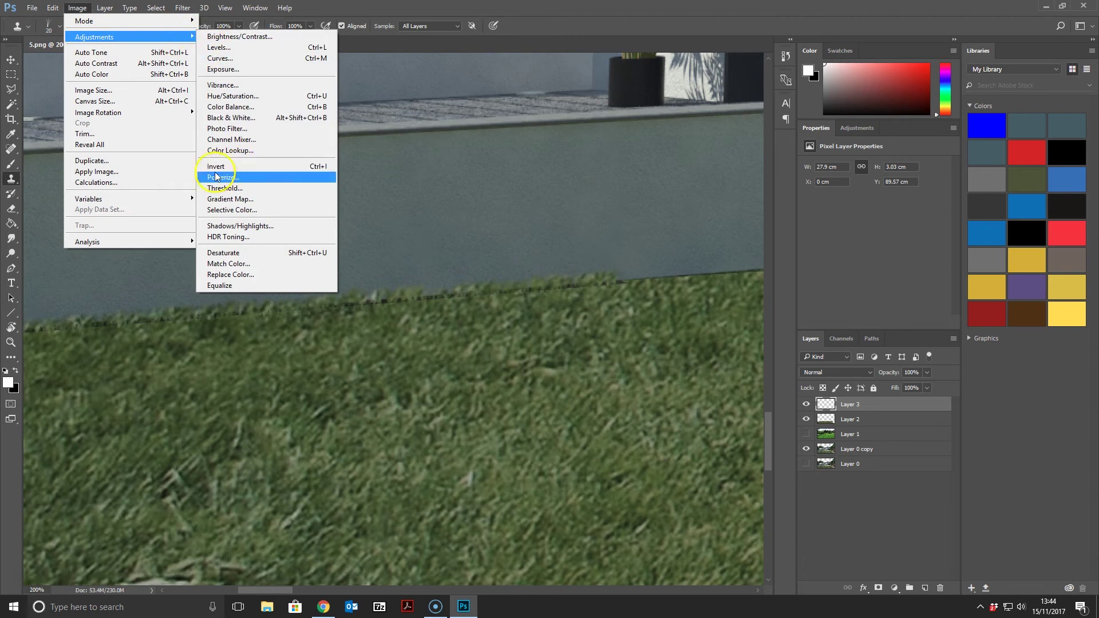
click(240, 96)
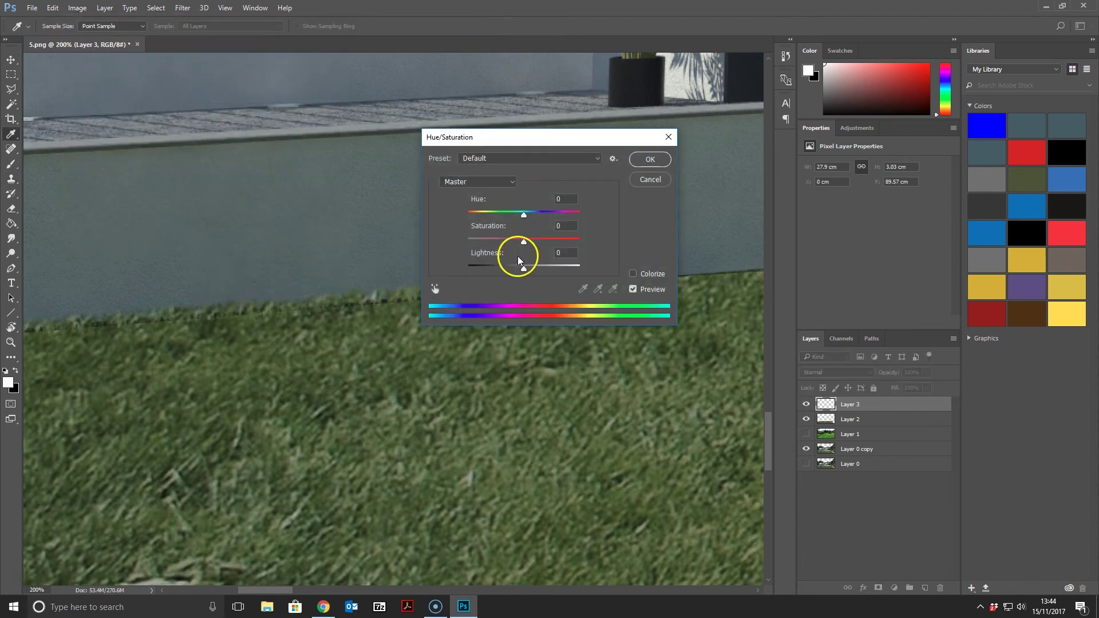
drag(524, 273, 505, 274)
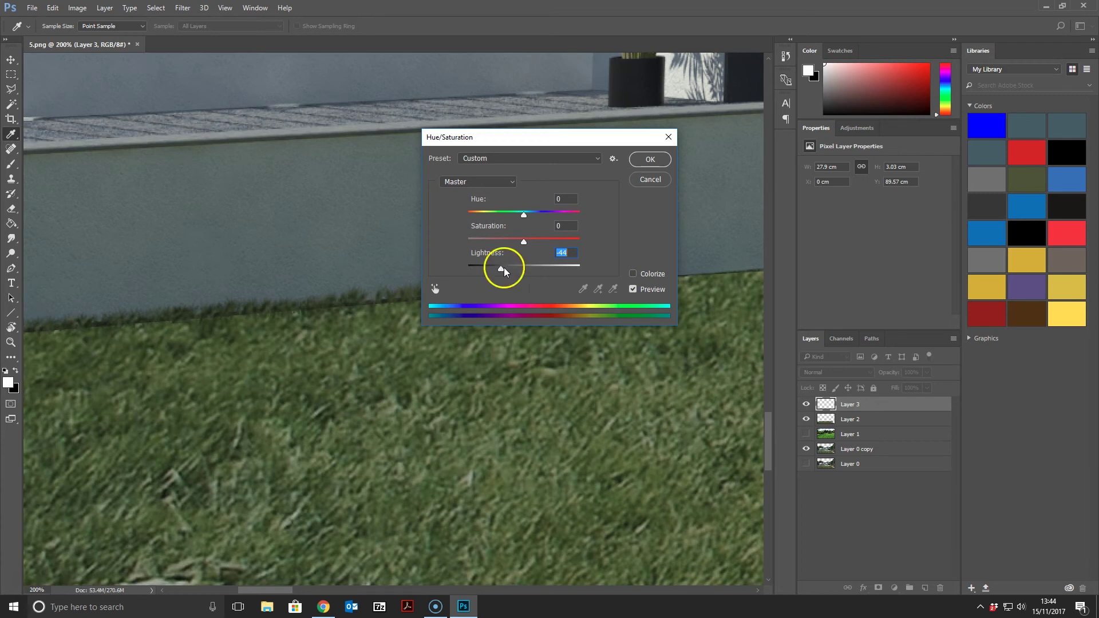
click(651, 158)
Step: Add a layer above Layer 3 and clone grass blades along the curved terrace wall's base up to its sunlit patch with the Clone Stamp
key(s)
drag(854, 420, 856, 403)
click(924, 589)
drag(280, 589, 318, 589)
alt+click(262, 431)
drag(123, 275, 635, 248)
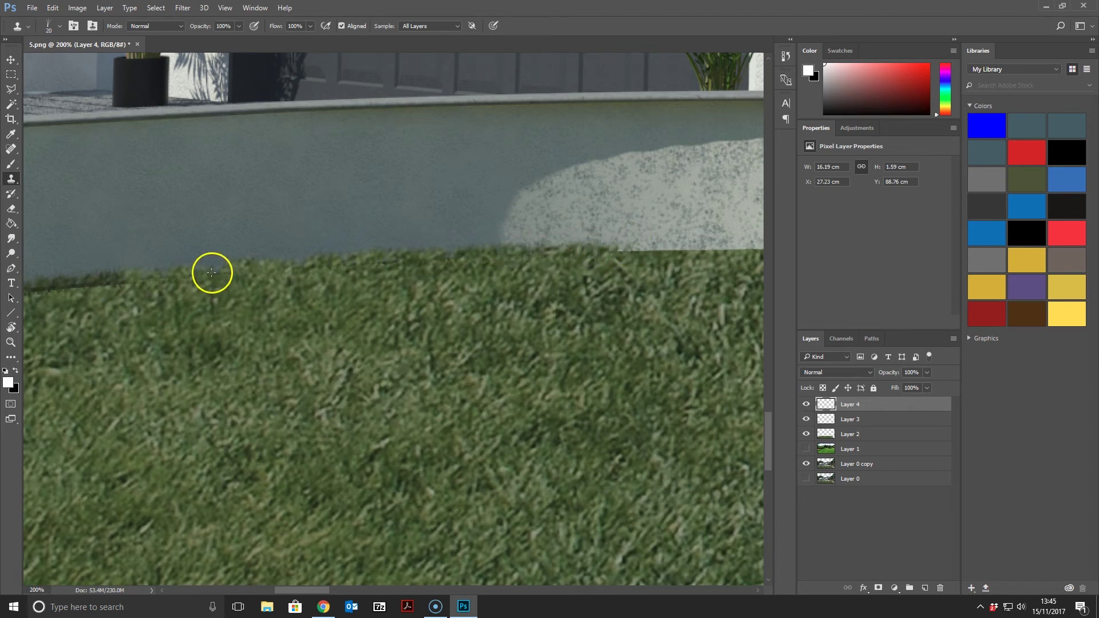
click(121, 280)
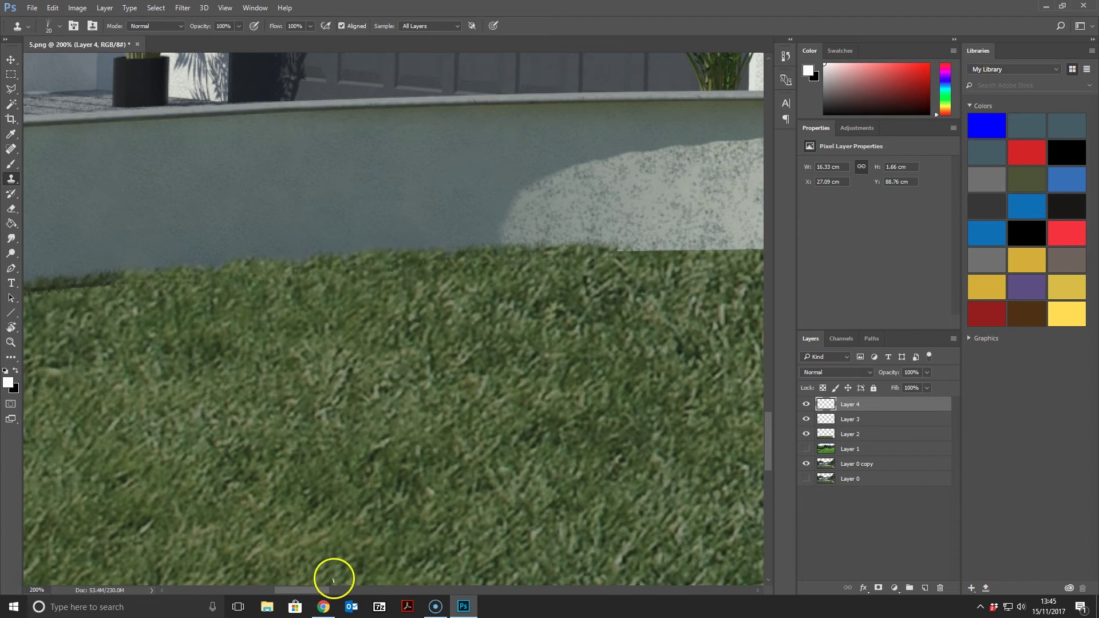
Step: Continue cloning the grass edge on Layer 4 along the terrace wall's base beneath and just past the sunlit patch
drag(322, 589, 361, 588)
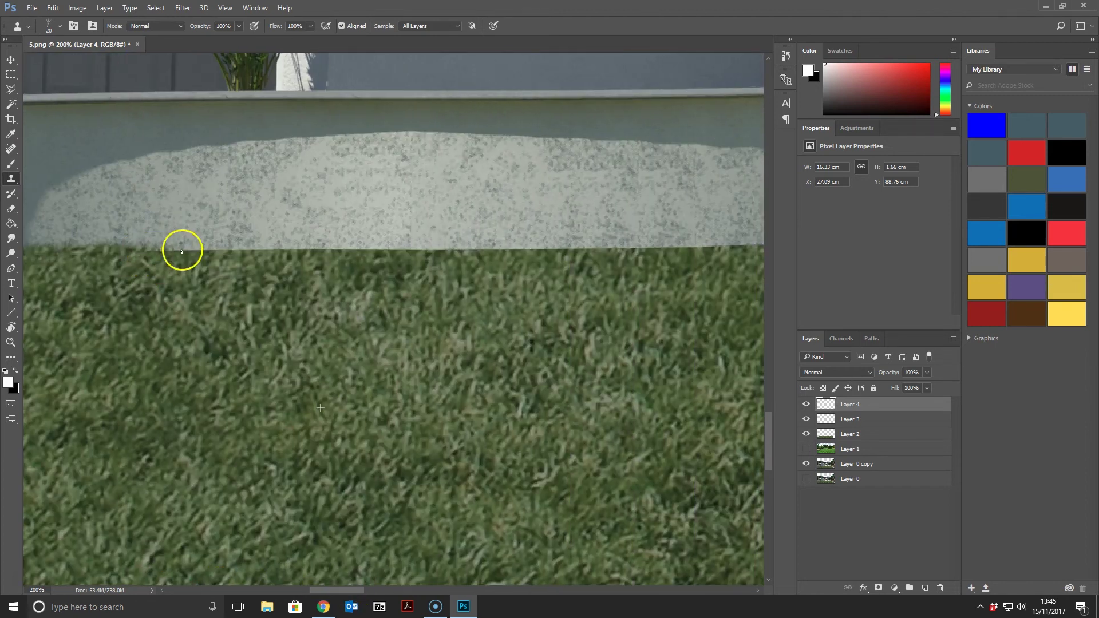
mouse_move(164, 250)
mouse_down()
mouse_move(748, 243)
mouse_move(736, 245)
mouse_up()
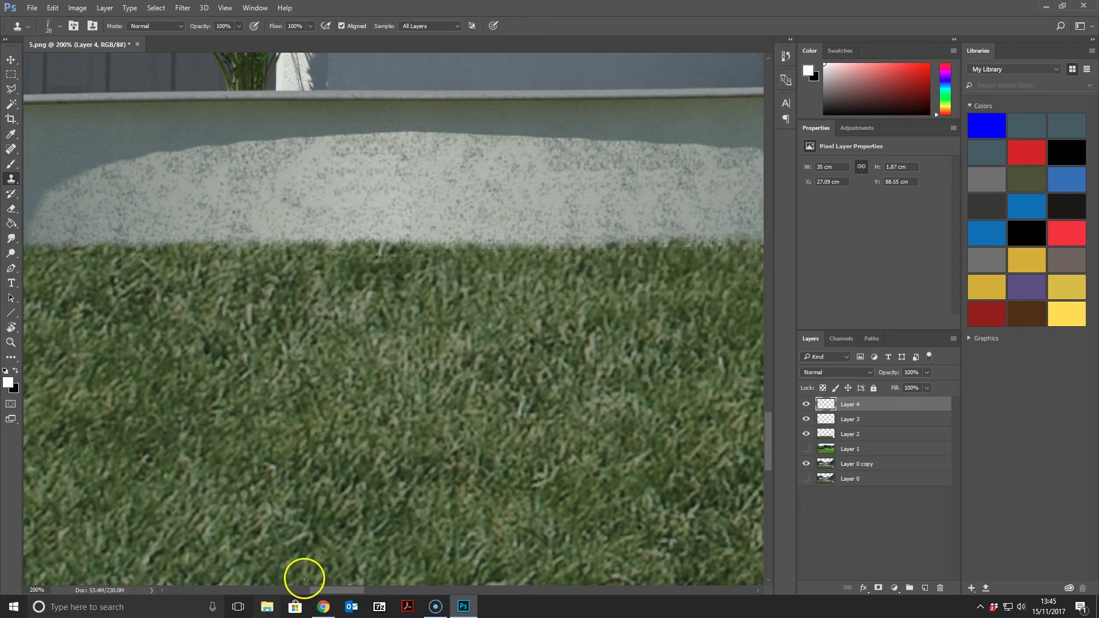
drag(333, 590, 382, 589)
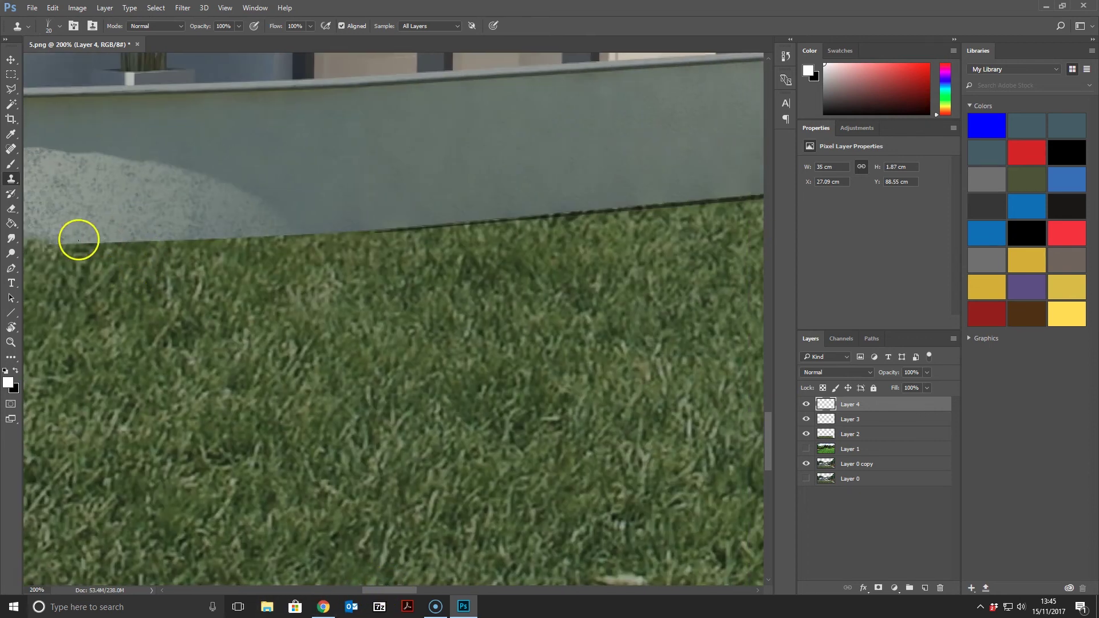
mouse_move(100, 242)
mouse_down()
mouse_move(364, 230)
mouse_move(347, 227)
mouse_move(337, 227)
mouse_move(458, 236)
mouse_up()
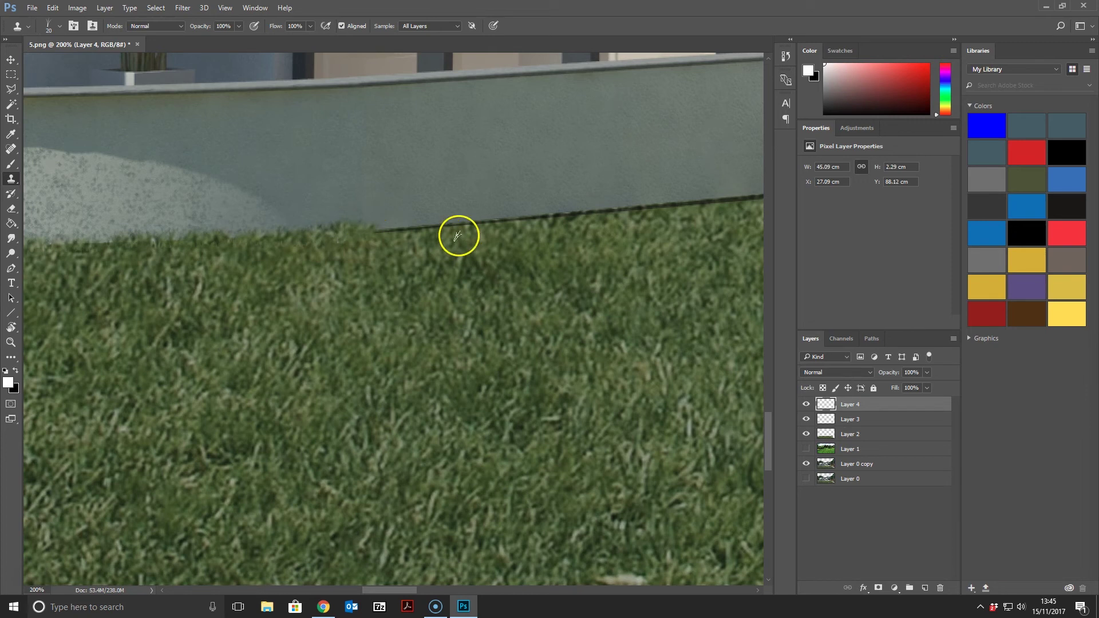
key(ctrl+0)
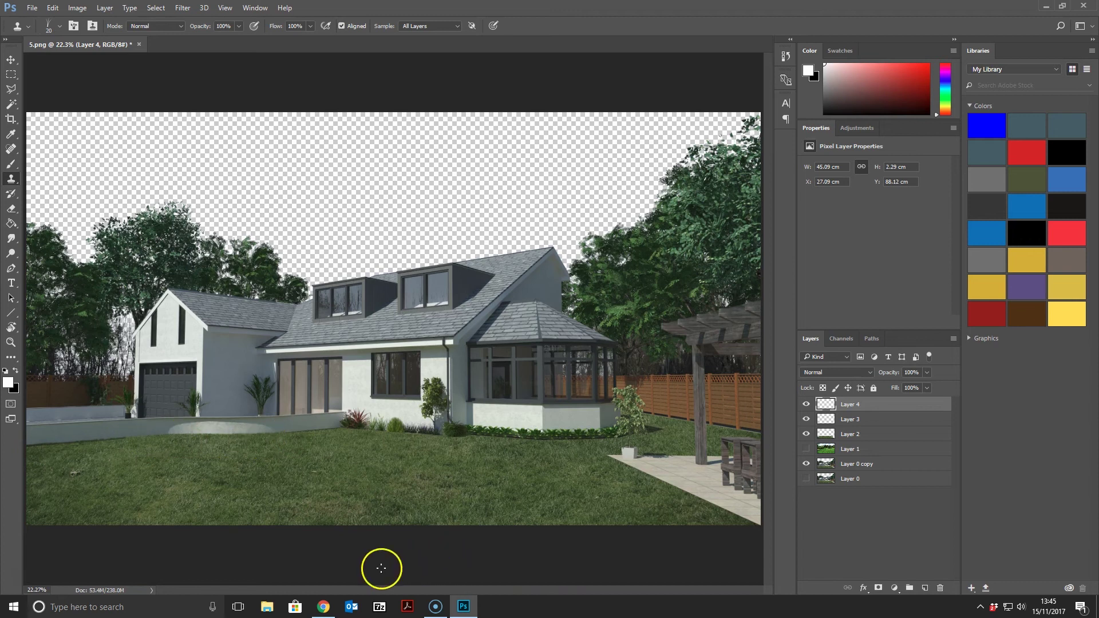
Step: Clone sampled lawn over the lower end of the patio's straight edge using the Clone Stamp's 56 px grass tip
key(ctrl+plus)
key(ctrl+plus)
key(ctrl+plus)
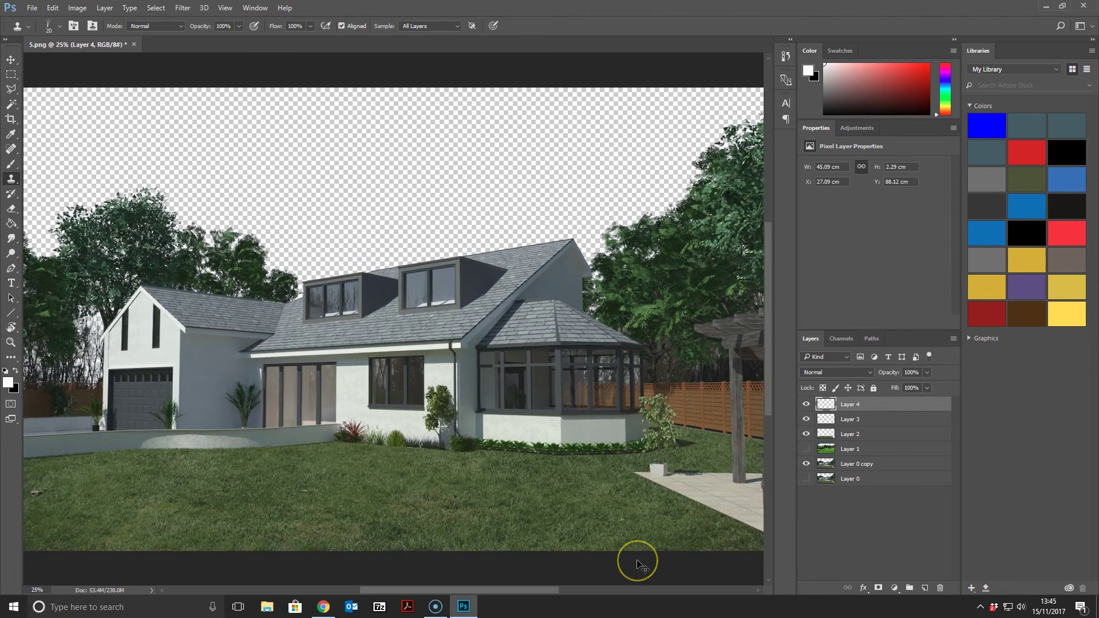
drag(482, 590, 572, 592)
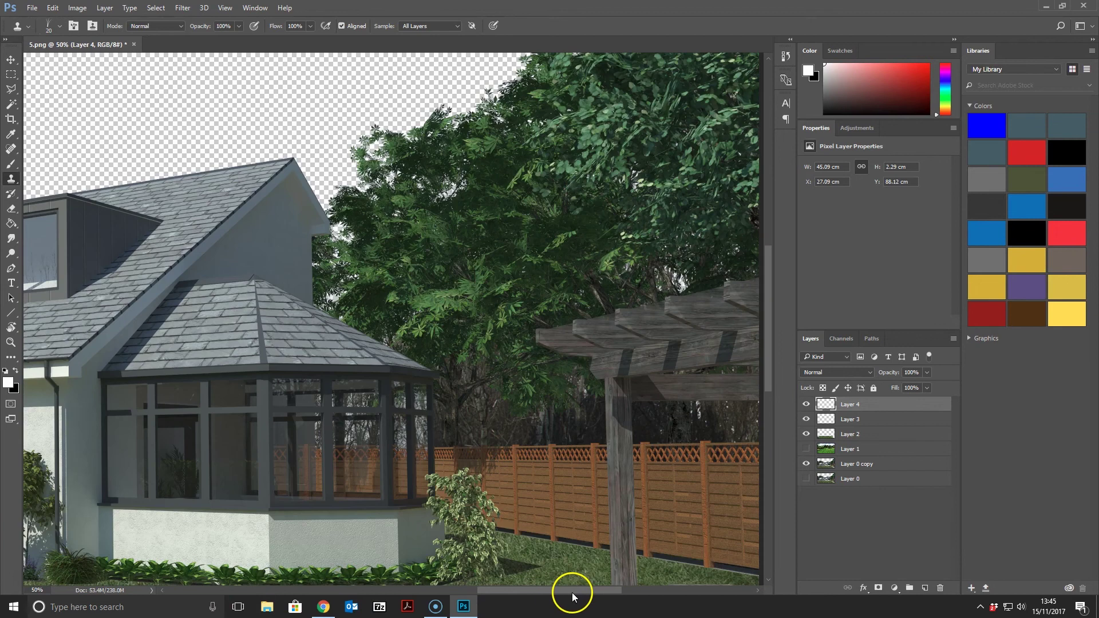
scroll(503, 498, down, 5)
scroll(576, 534, down, 4)
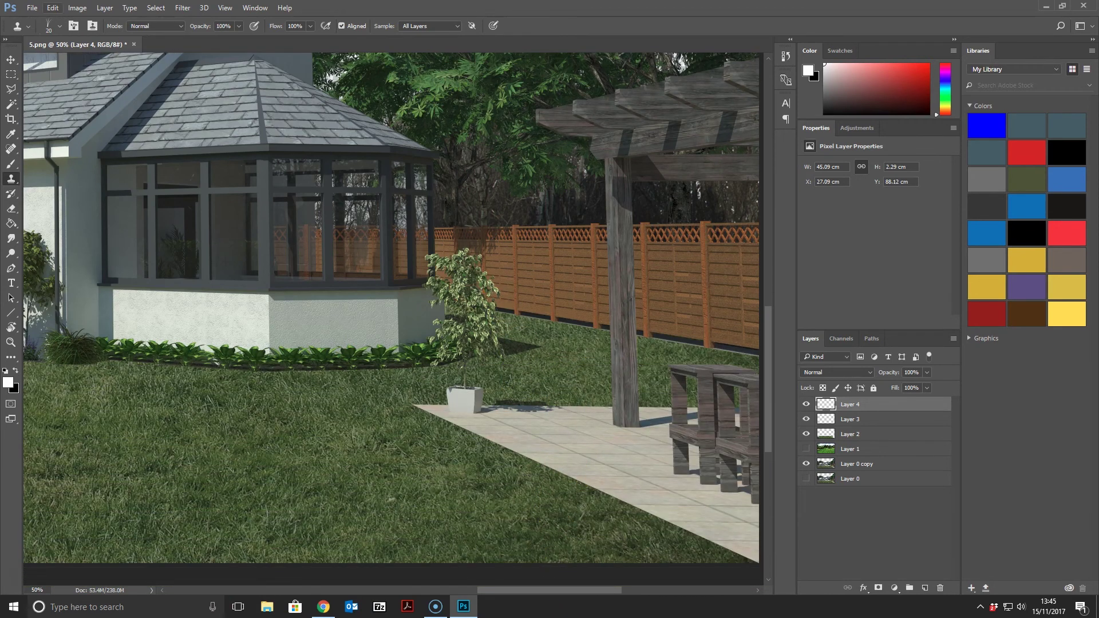
click(49, 26)
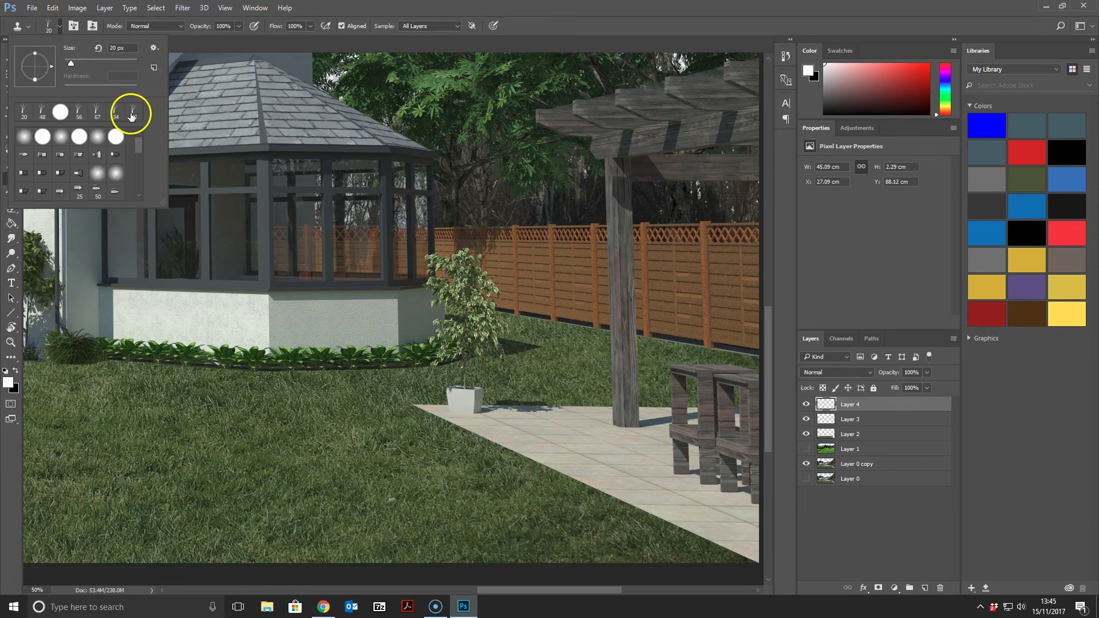
click(77, 112)
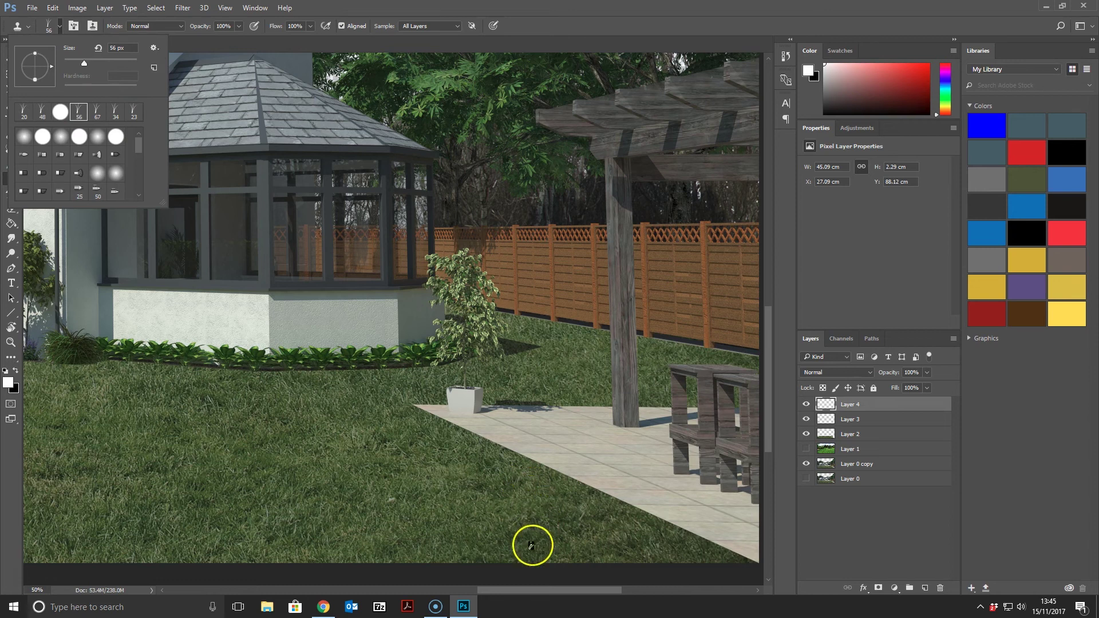
click(507, 522)
drag(746, 557, 657, 515)
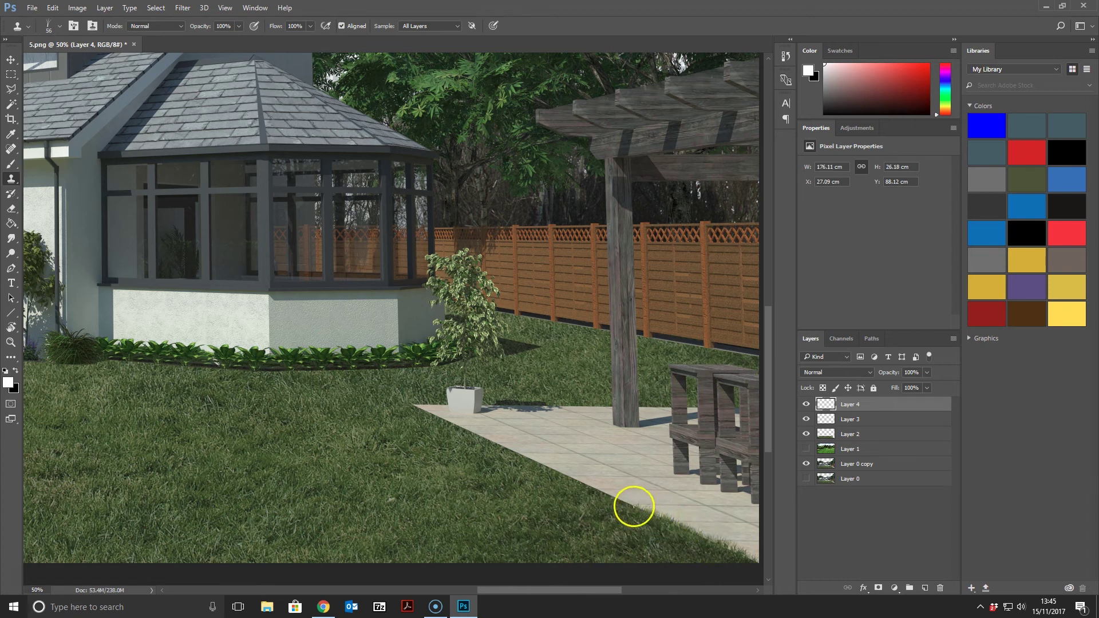
Step: Extend the cloned grass blades along the rest of the patio edge up to the corner beside the white planter
drag(607, 491, 600, 496)
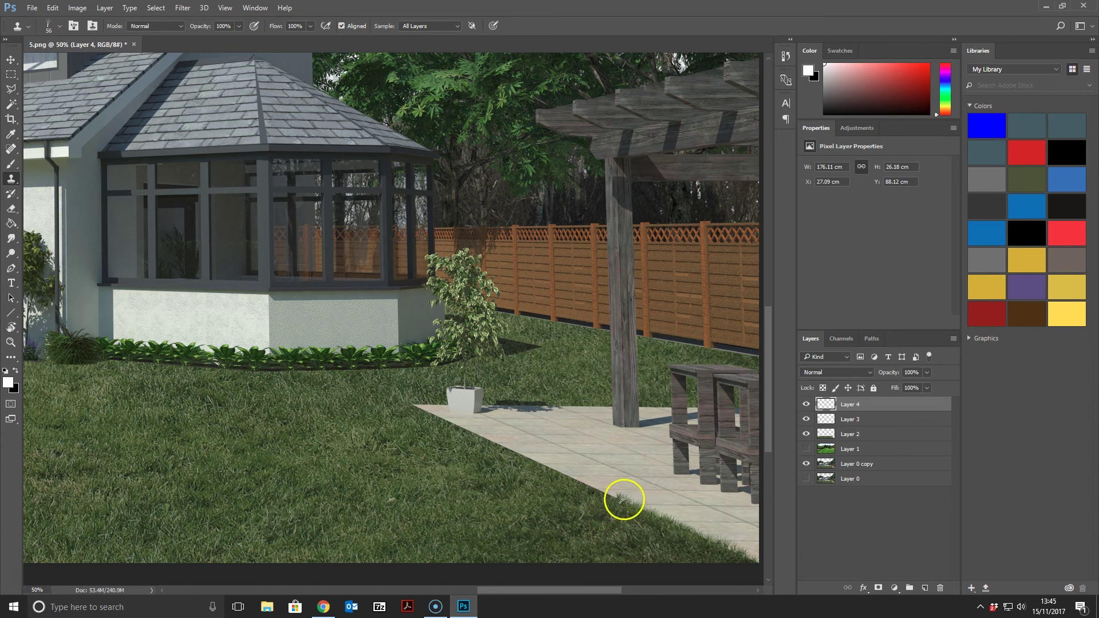
drag(624, 502, 590, 485)
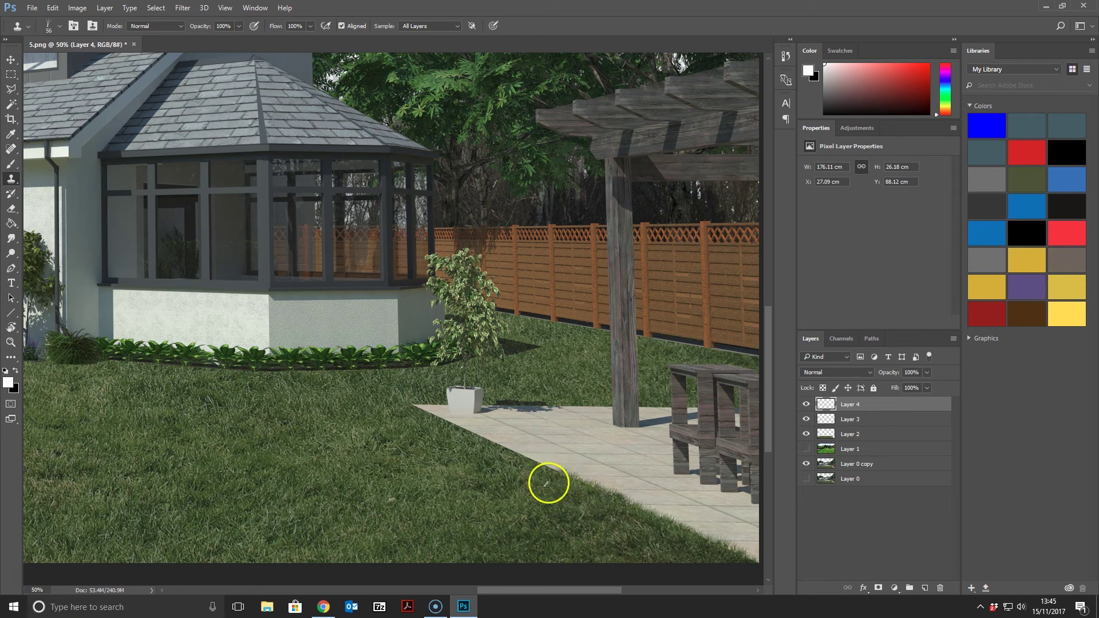
mouse_move(537, 464)
mouse_down()
mouse_move(500, 448)
mouse_move(521, 456)
mouse_up()
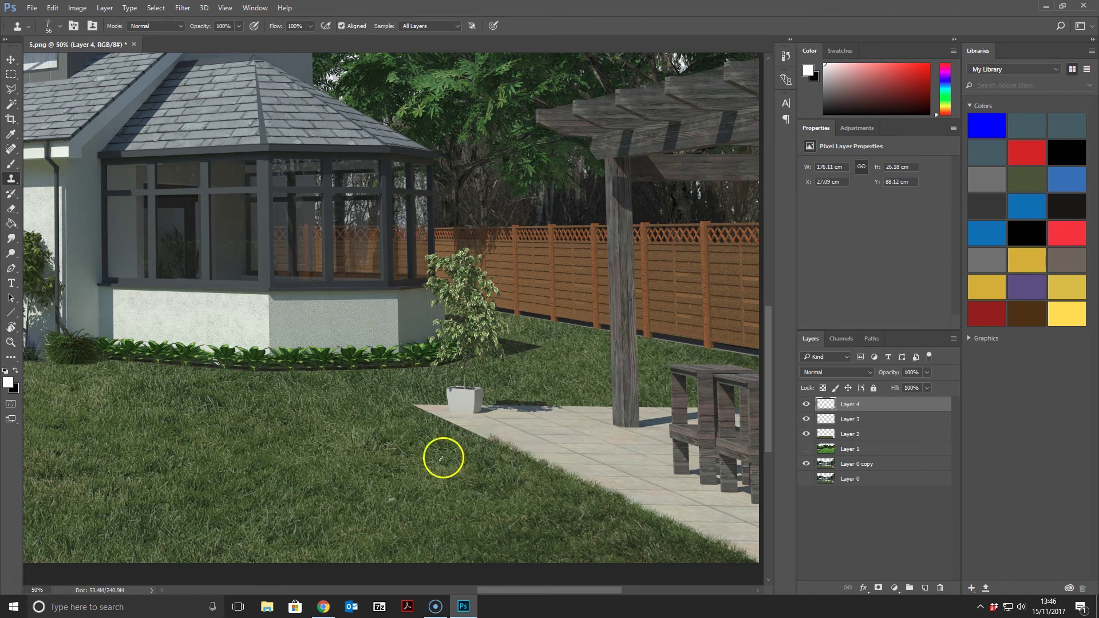
mouse_move(490, 438)
mouse_down()
mouse_move(414, 409)
mouse_move(466, 432)
mouse_move(423, 417)
mouse_move(410, 400)
mouse_move(576, 483)
mouse_move(576, 496)
mouse_move(544, 514)
mouse_move(628, 503)
mouse_move(753, 557)
mouse_move(695, 527)
mouse_move(568, 503)
mouse_up()
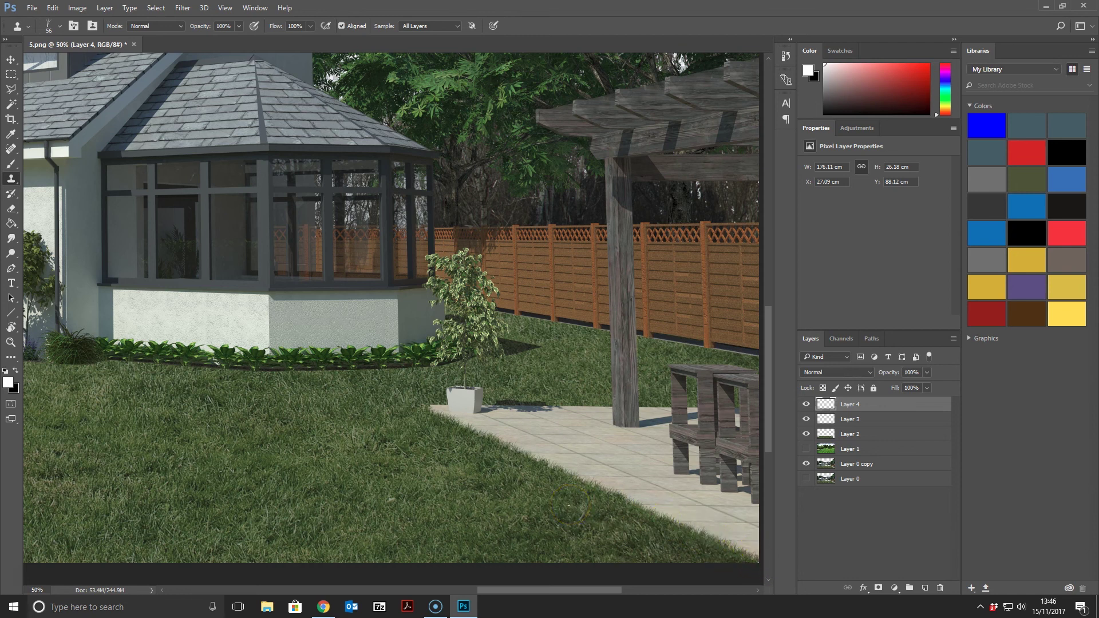
drag(214, 450, 216, 466)
Step: Clone grass blades along the base of the wooden fence behind the pergola with the Clone Stamp's 20 px grass tip
click(59, 26)
click(41, 112)
click(563, 336)
mouse_move(556, 324)
mouse_down()
mouse_move(593, 341)
mouse_move(563, 352)
mouse_move(594, 324)
mouse_move(667, 352)
mouse_move(645, 335)
mouse_up()
alt+click(659, 353)
drag(700, 344, 712, 345)
key(ctrl+0)
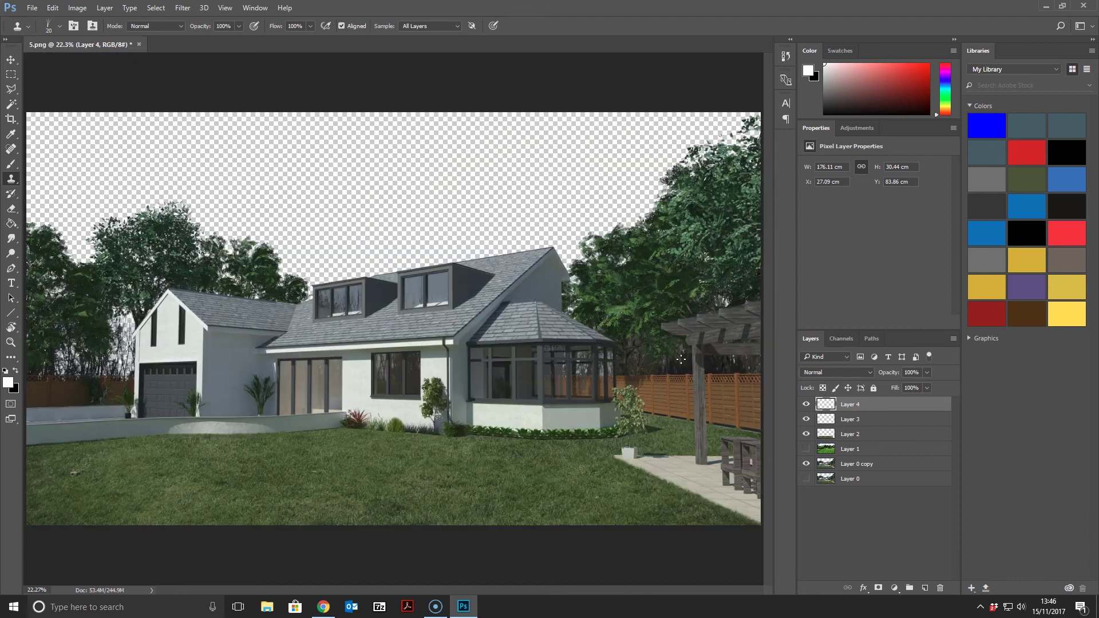
click(688, 356)
drag(612, 479, 452, 464)
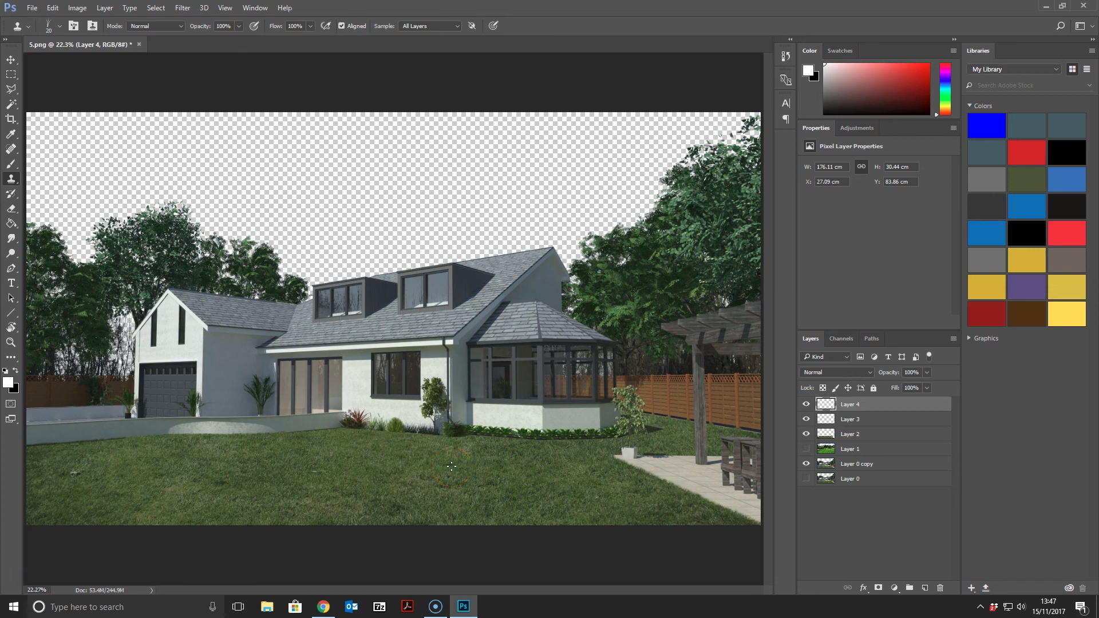